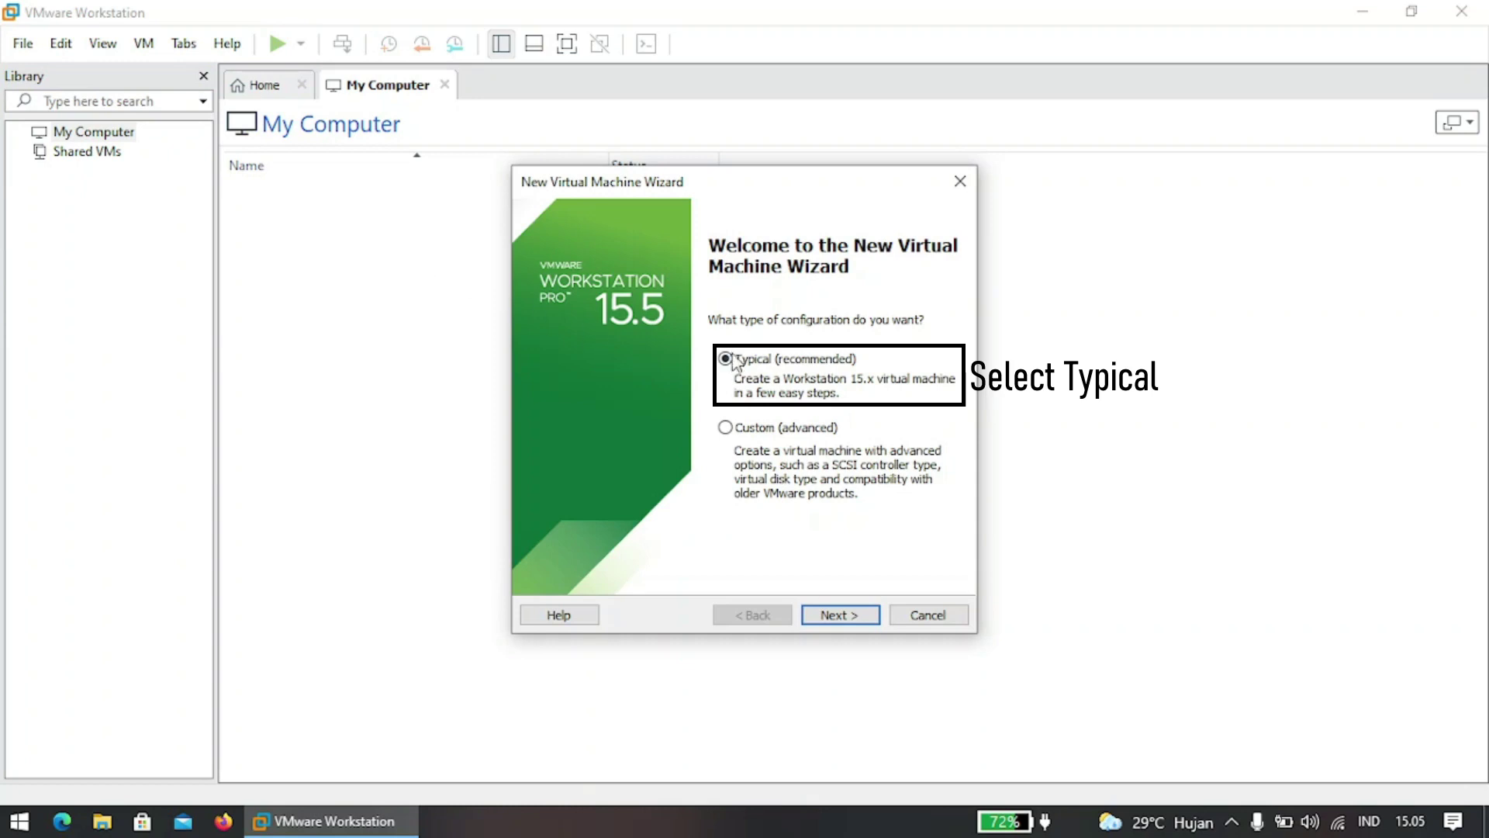
Choose the Typical configuration and use the 6.2.7927.0.fbl_srv_wdacxml.110214-1930 ISO from D:\Vm as the installer disc image.
left_click(850, 616)
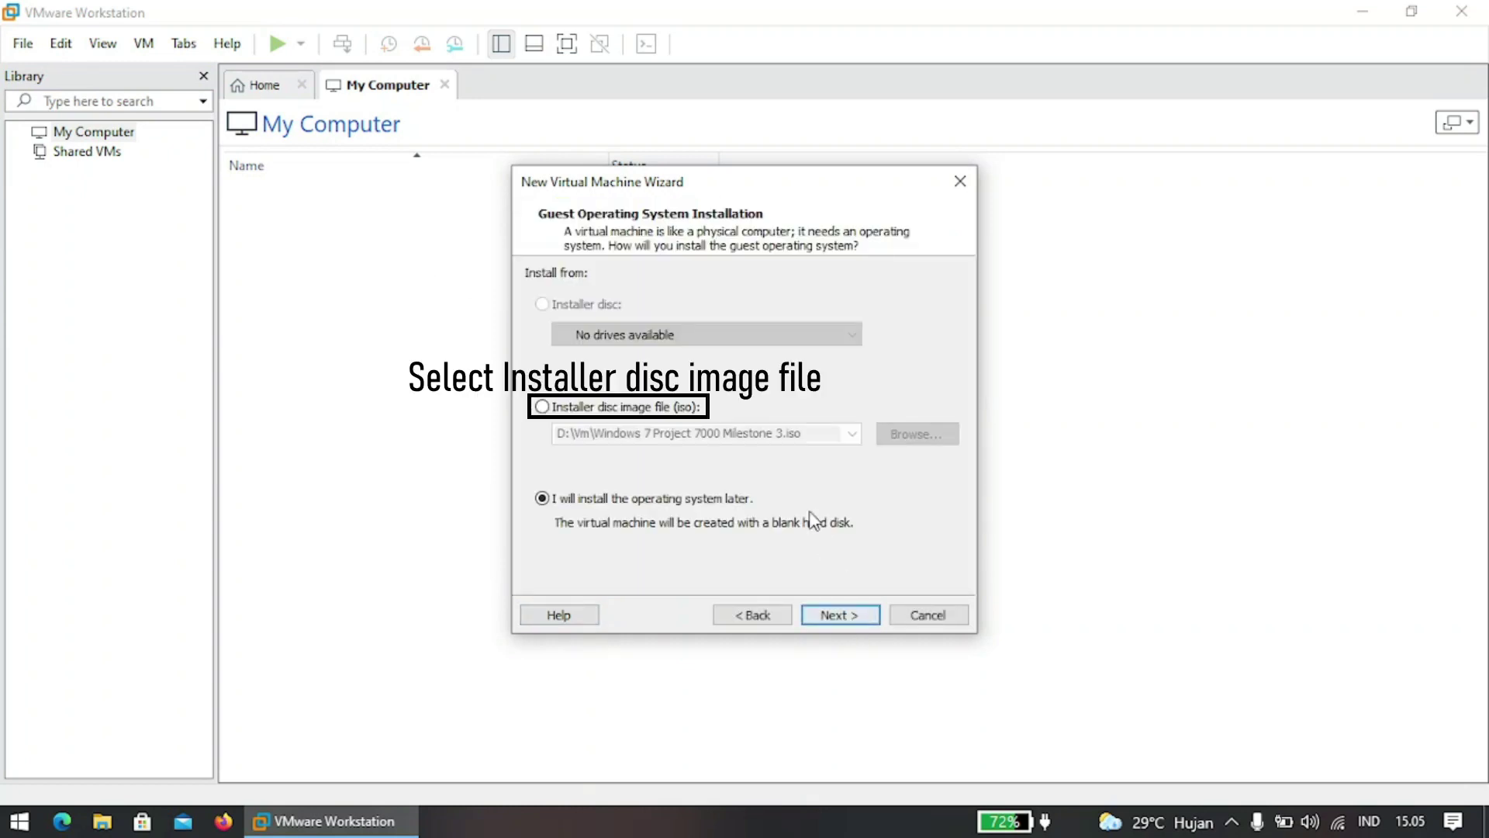
left_click(651, 408)
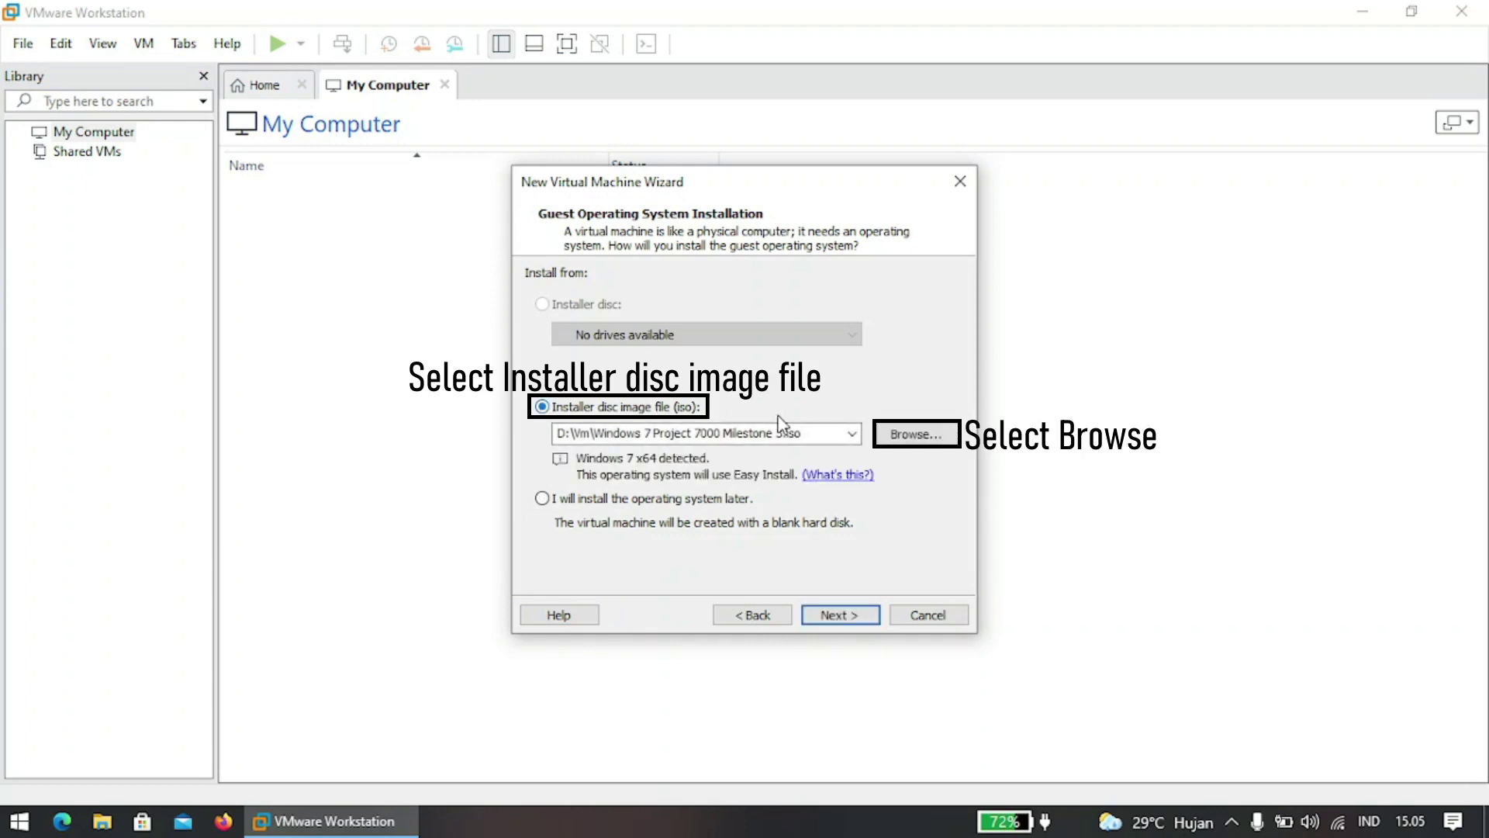
left_click(911, 436)
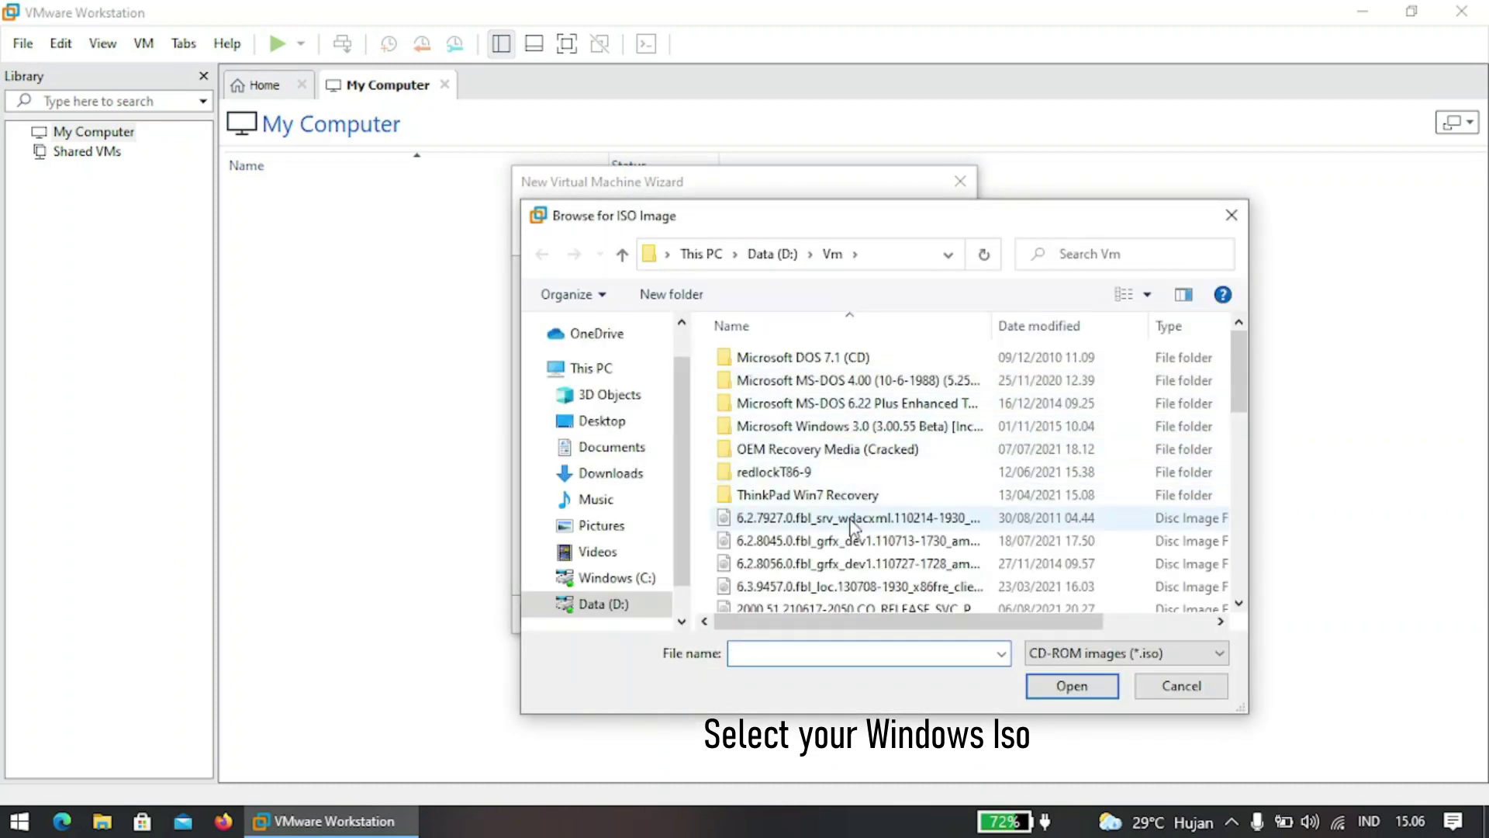
double_click(851, 517)
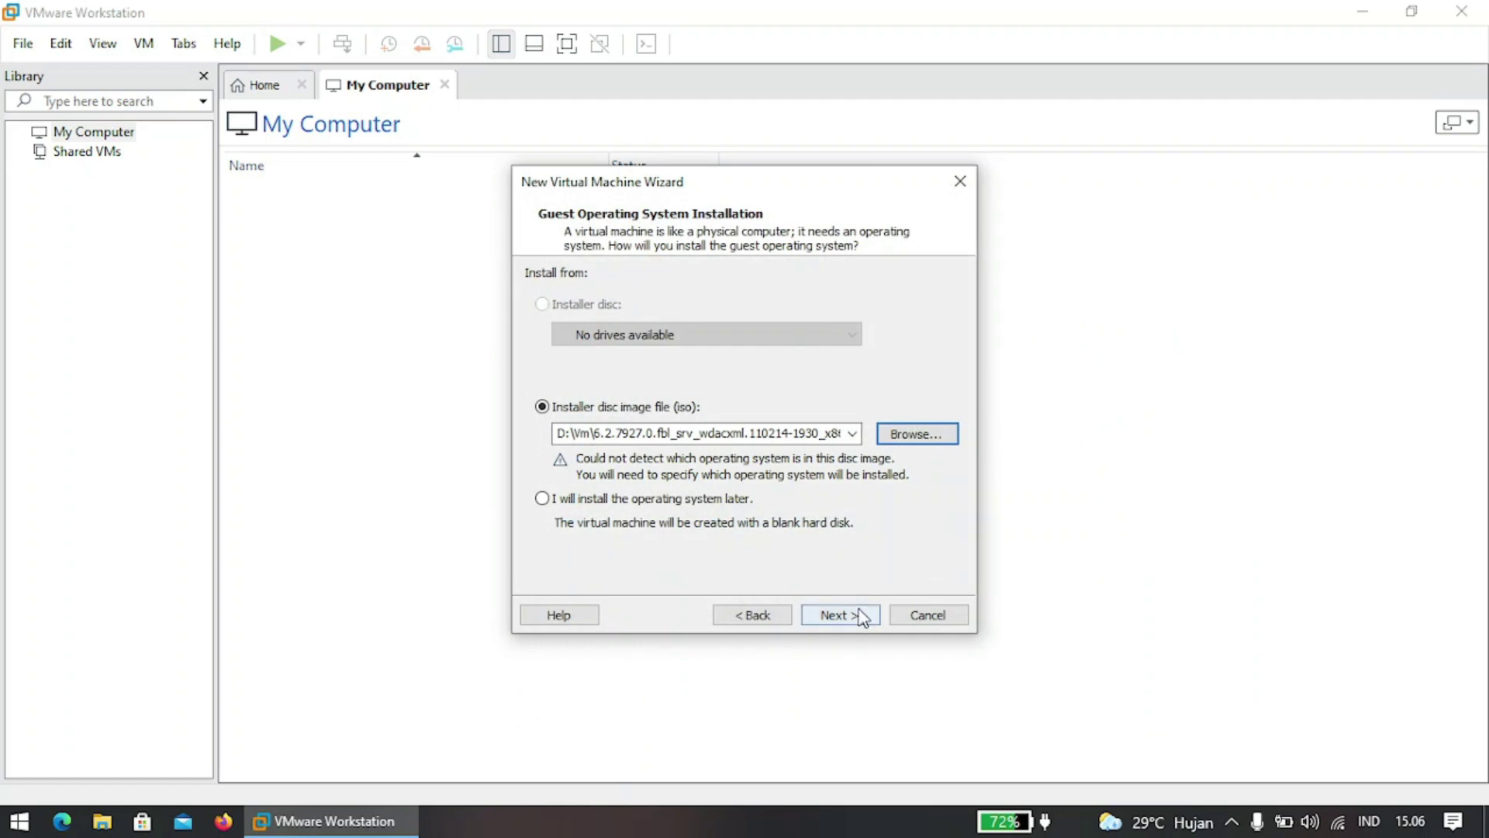
left_click(838, 614)
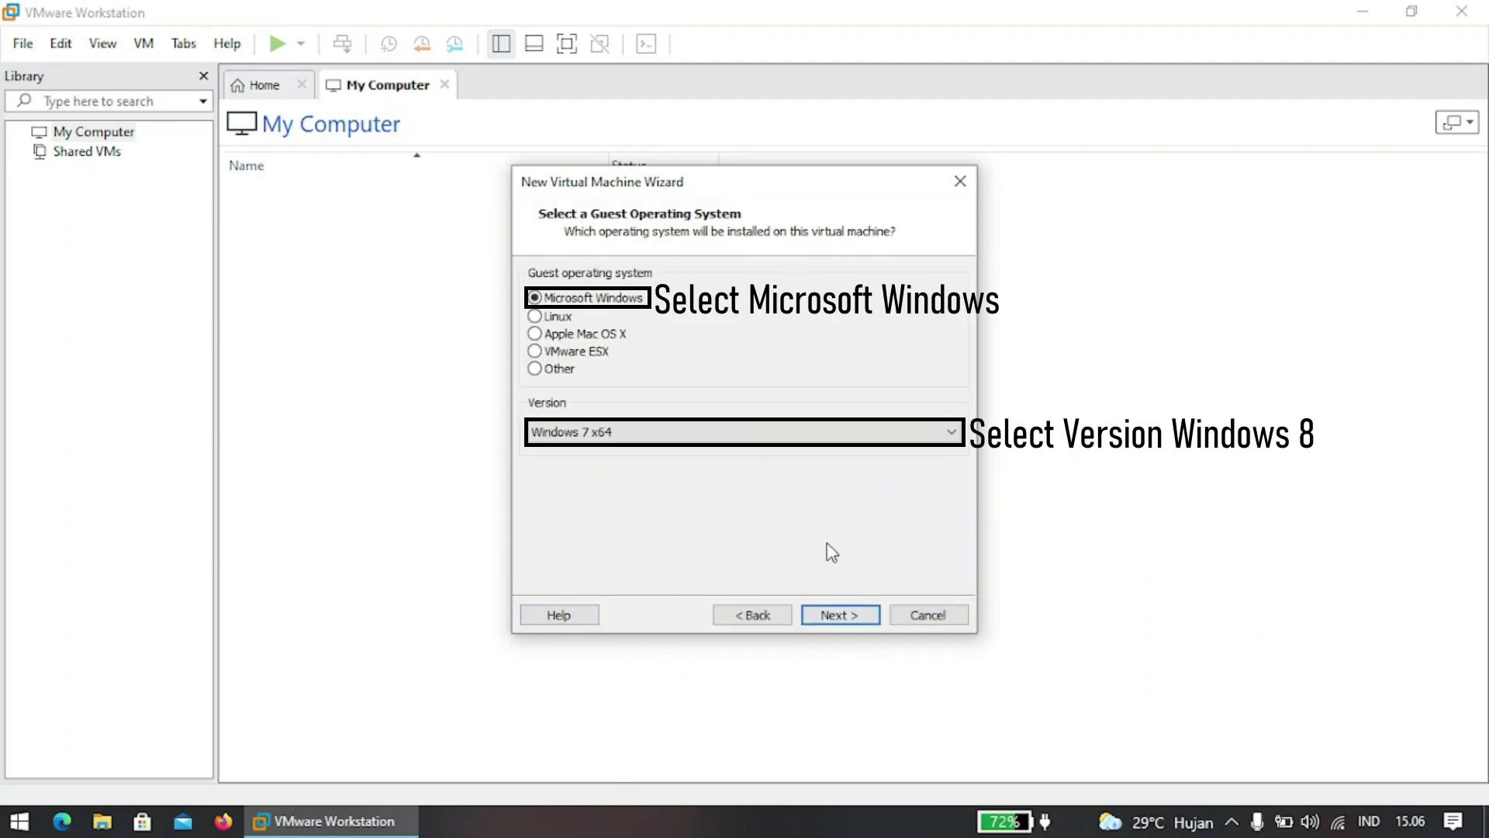
Set the guest operating system to Microsoft Windows, version Windows 8.x x64.
left_click(760, 432)
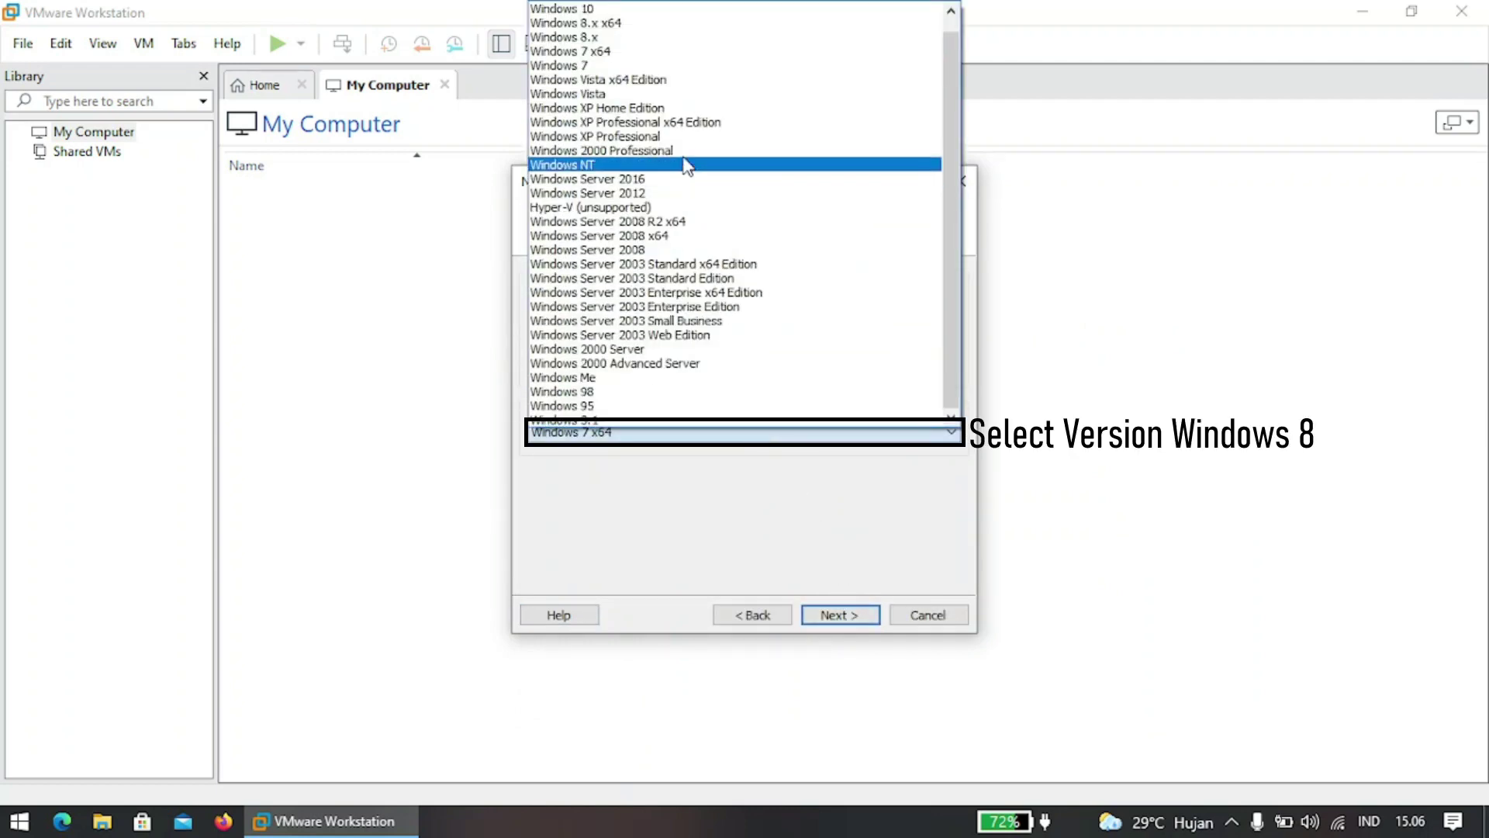
left_click(643, 23)
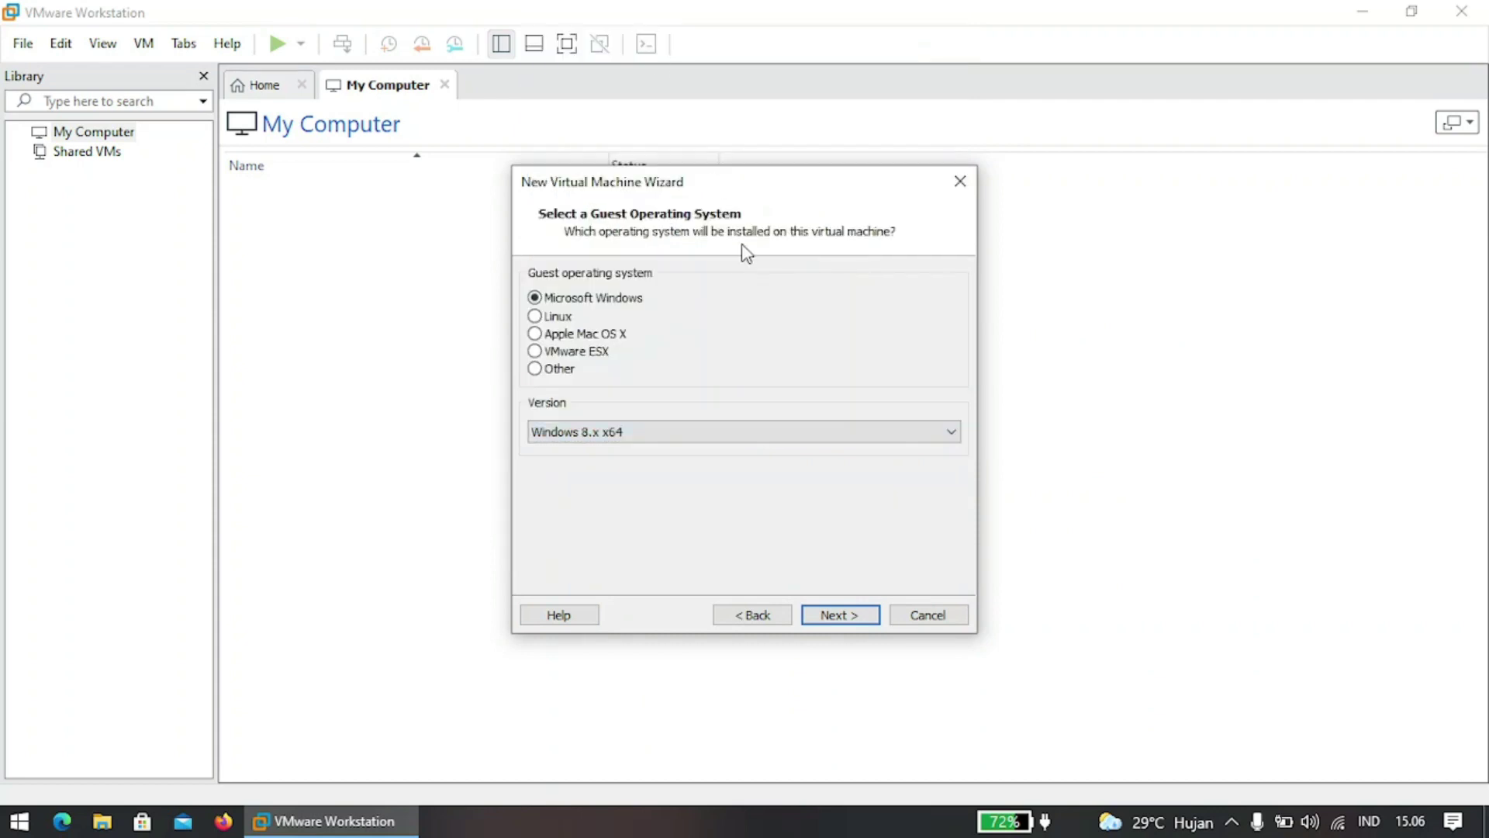
left_click(850, 614)
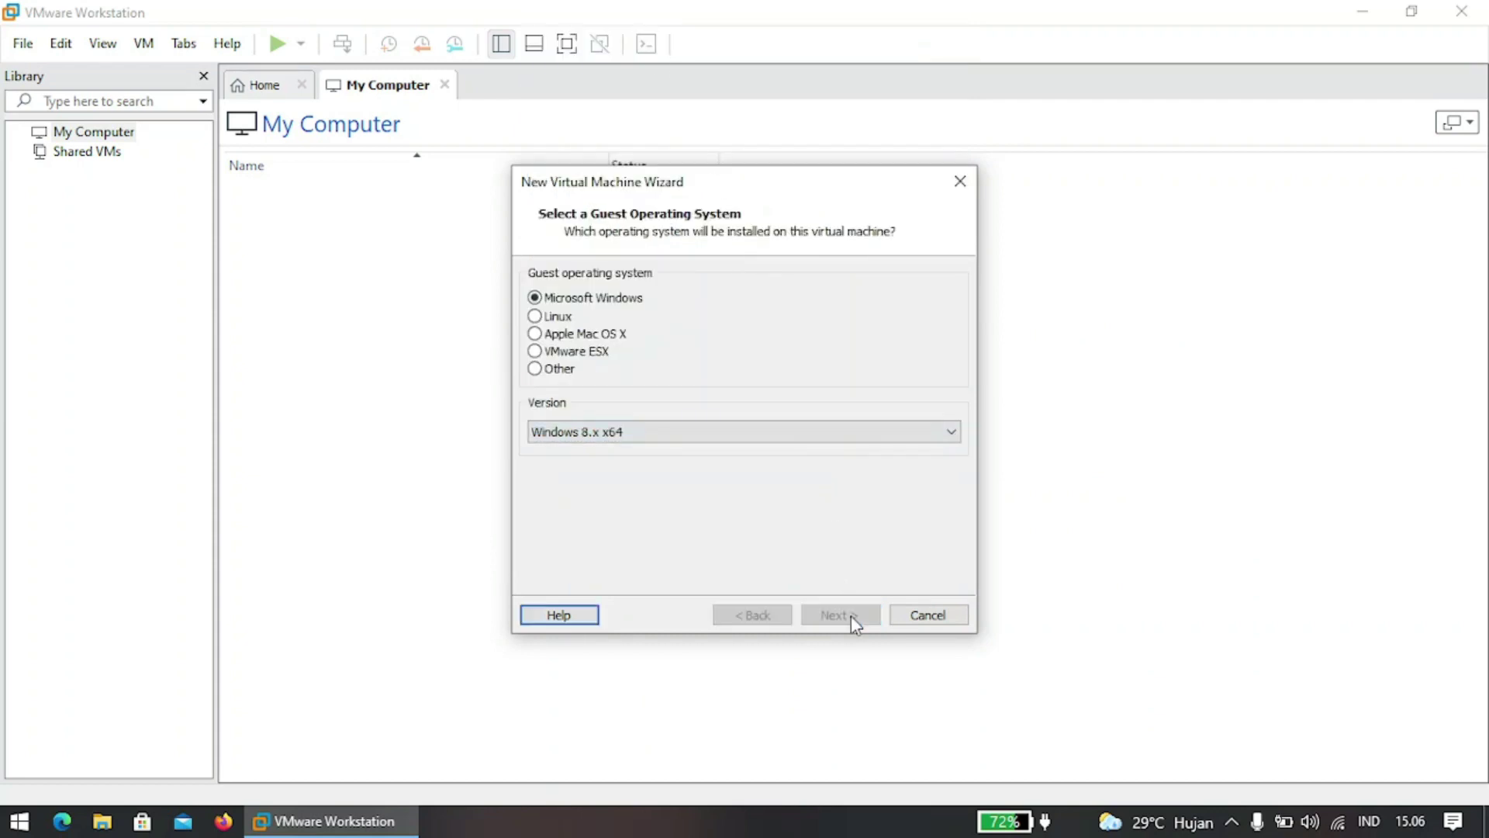
Name the virtual machine Windows 8 Build 7927 and accept a 60 GB disk split into multiple files.
key("End")
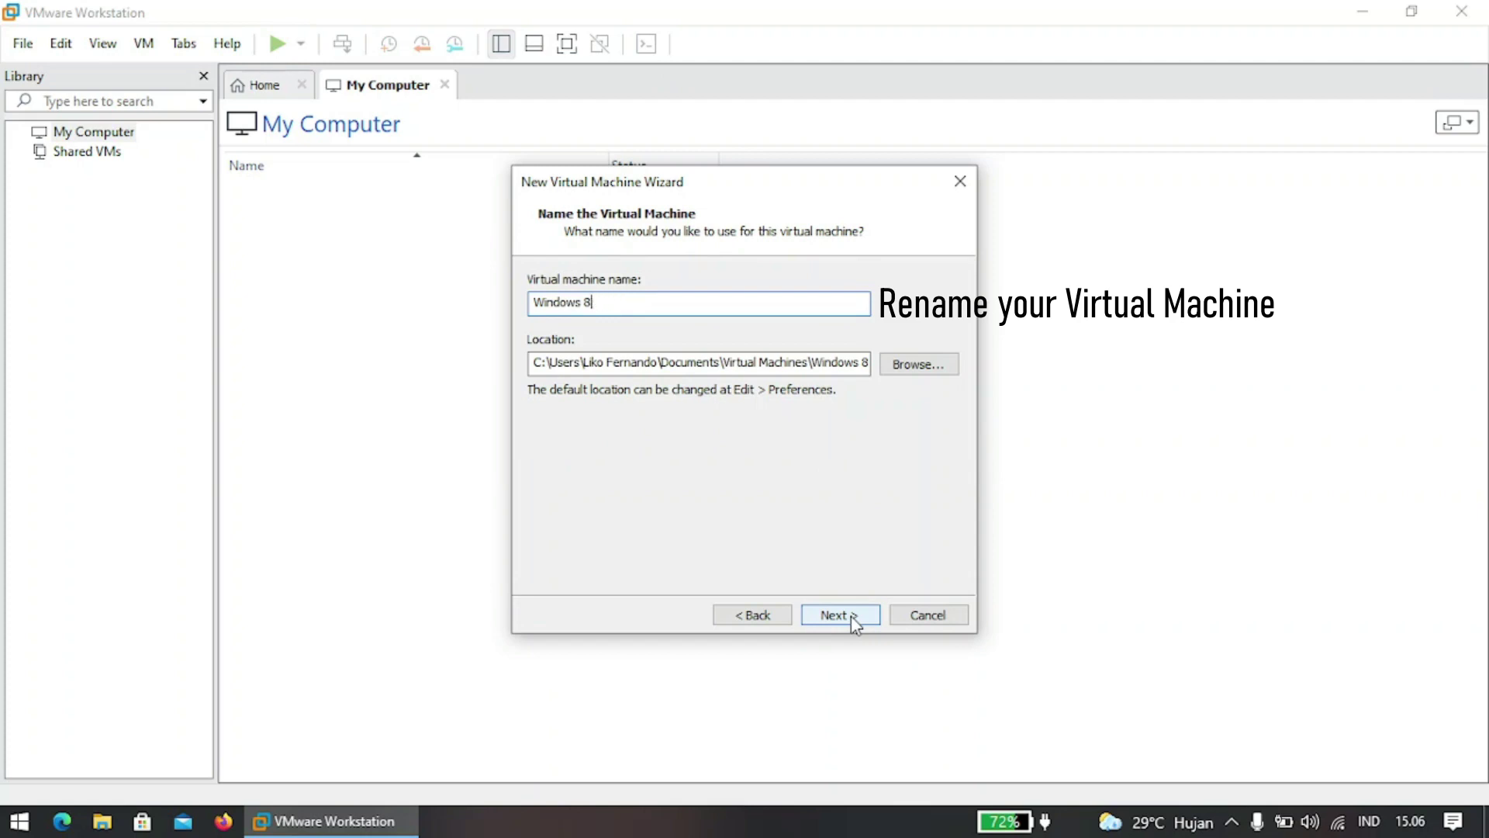
type("Build 7927")
left_click(861, 616)
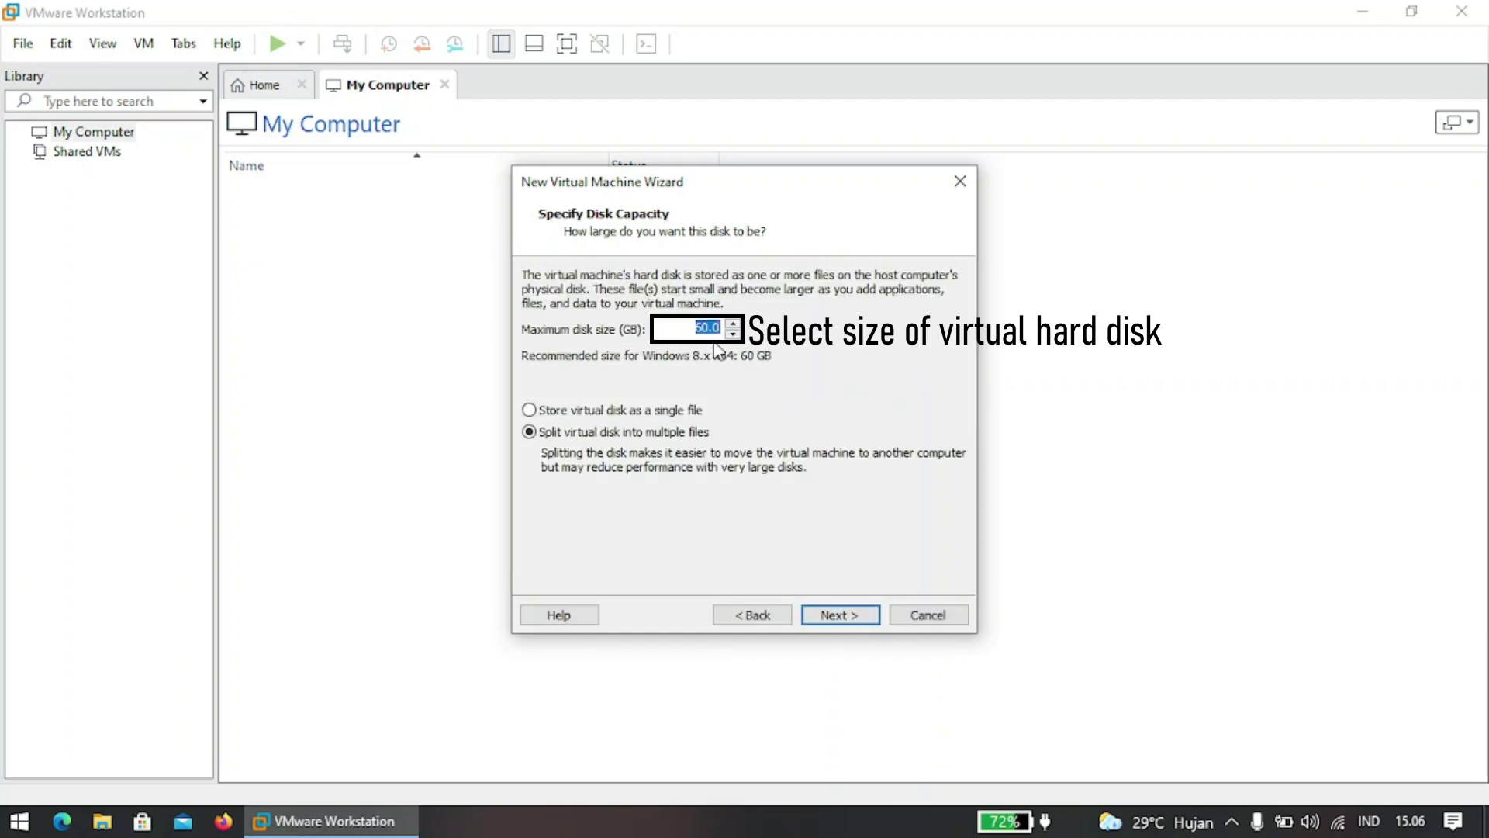
left_click(848, 617)
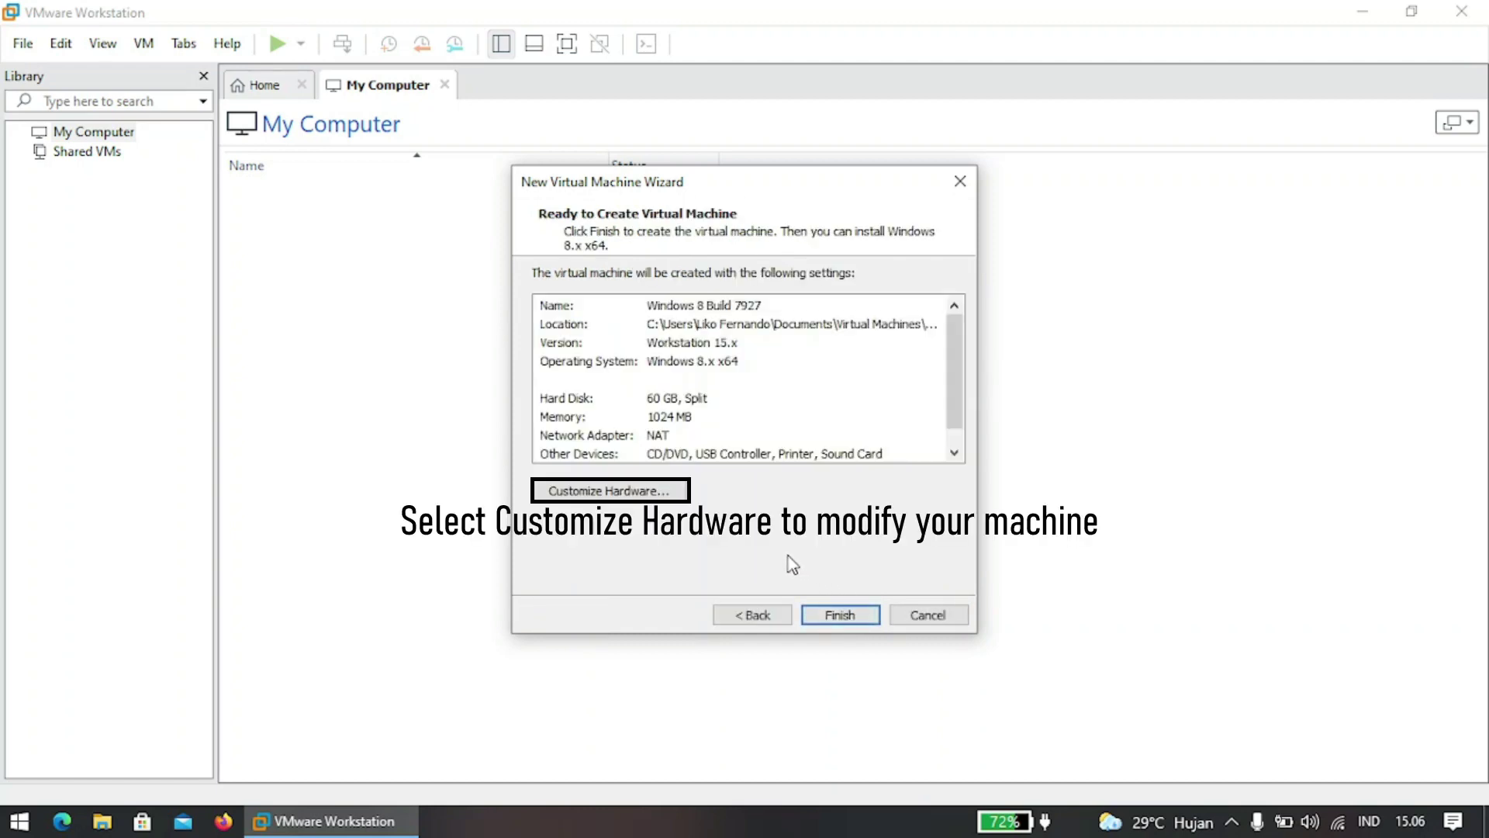
Customize the hardware to 2048 MB of memory and finish creating the virtual machine.
left_click(635, 497)
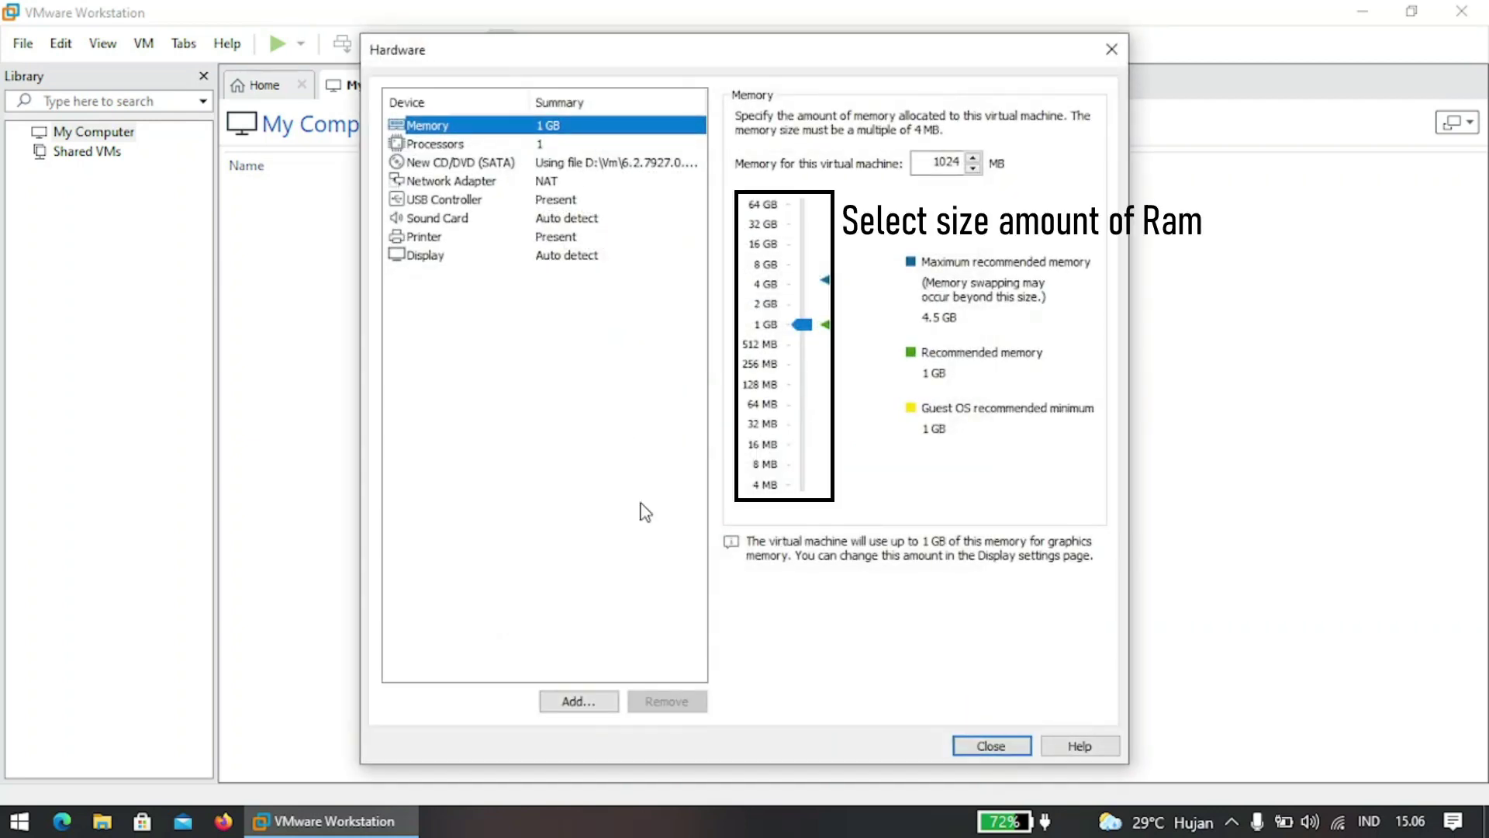
left_click_drag(793, 329, 807, 312)
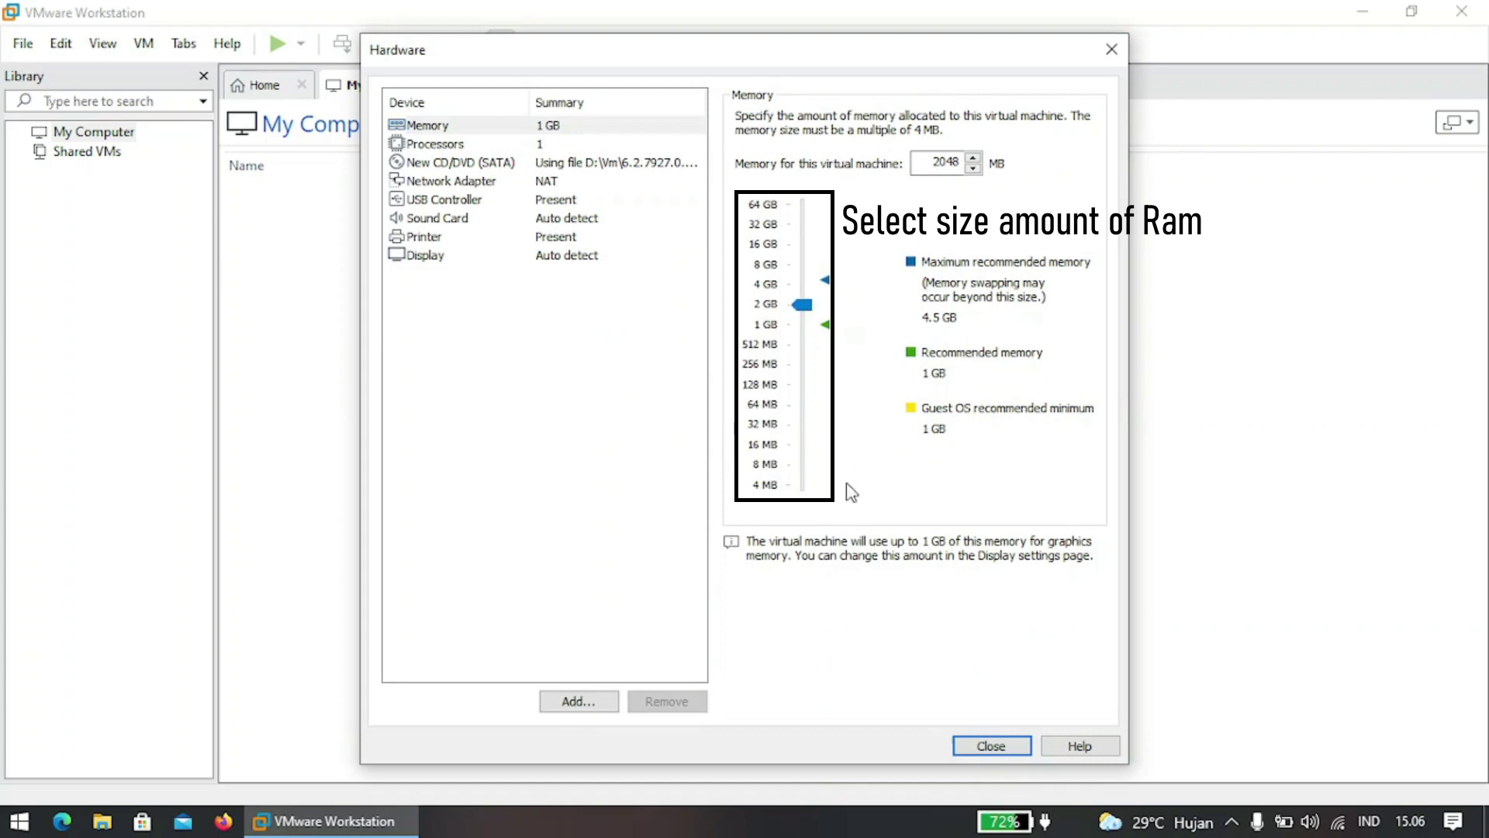
left_click(992, 745)
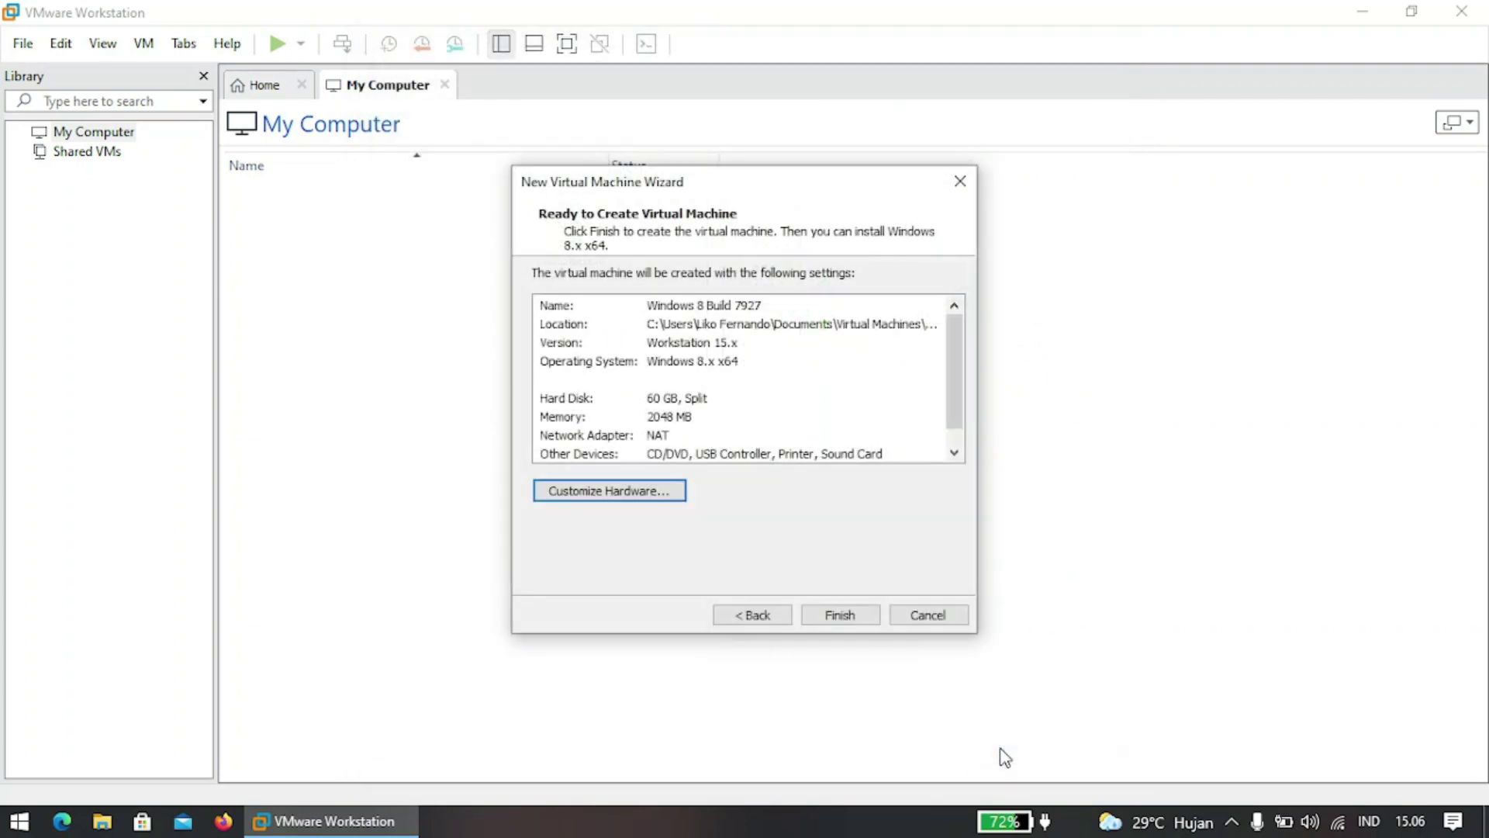
left_click(857, 622)
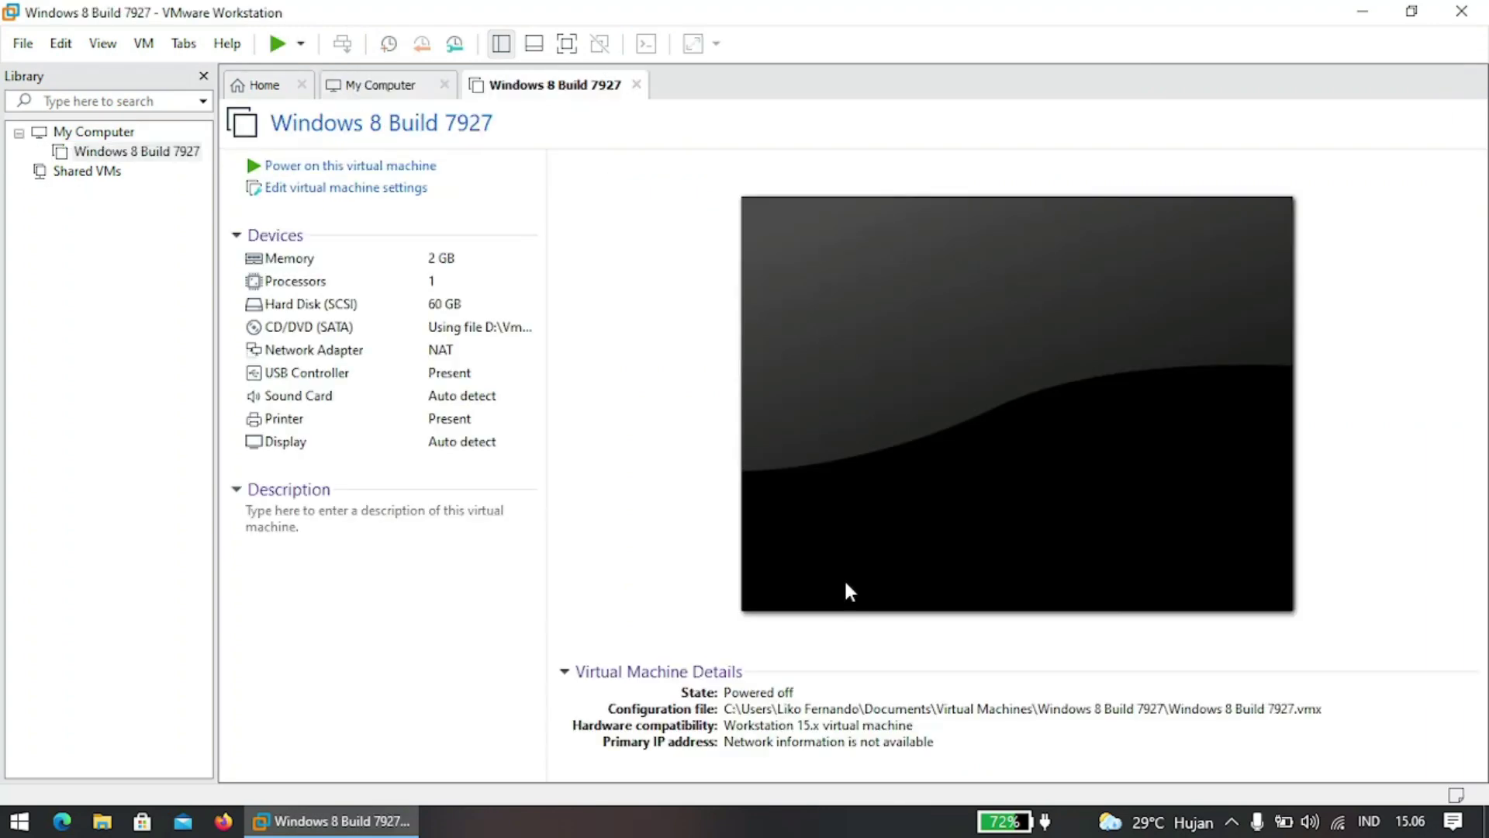
Power on the Windows 8 Build 7927 virtual machine in full screen and enter its BIOS setup.
key("ctrl+alt+Return")
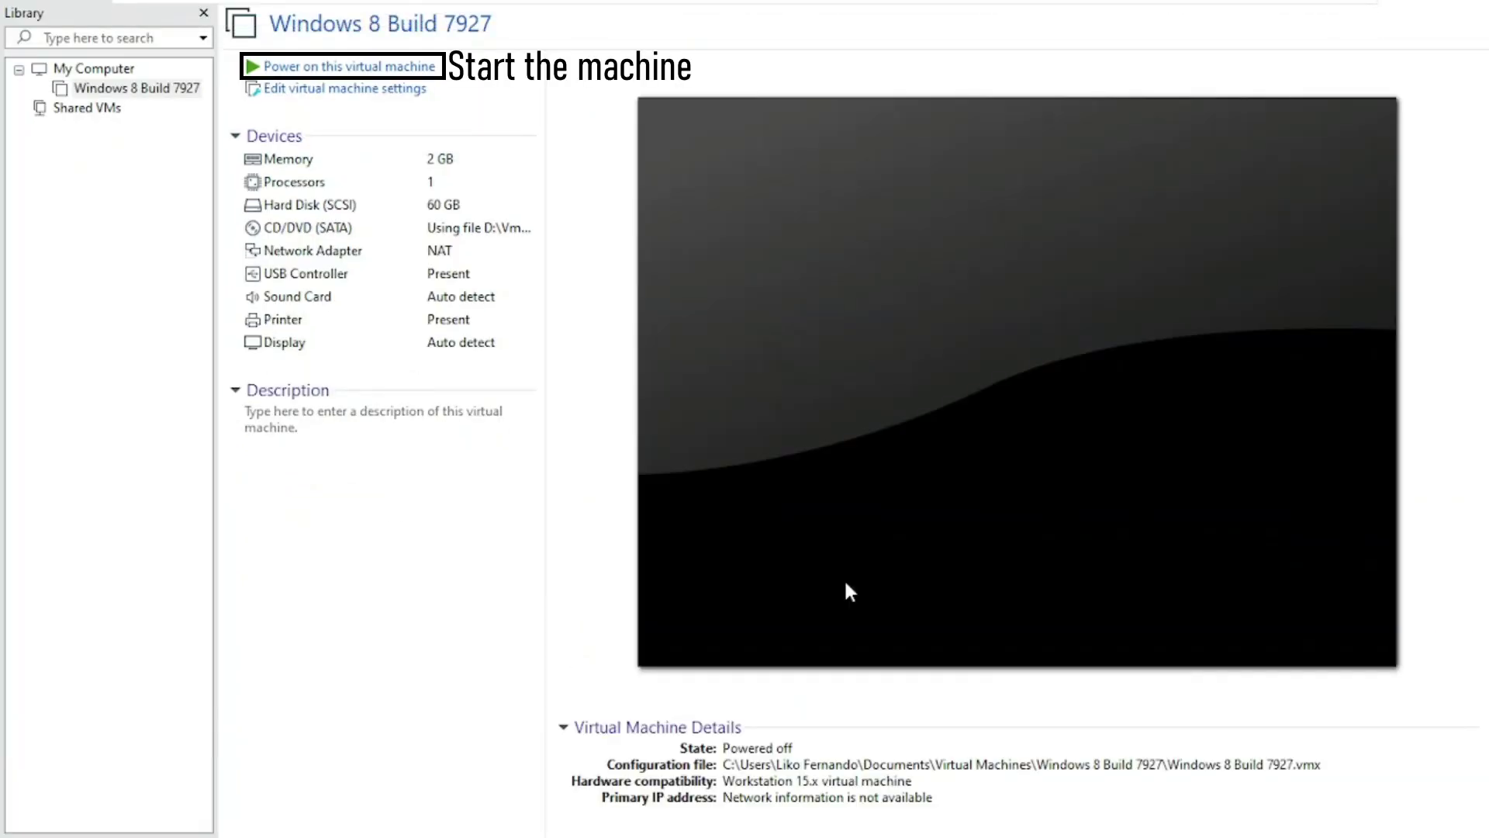
left_click(422, 71)
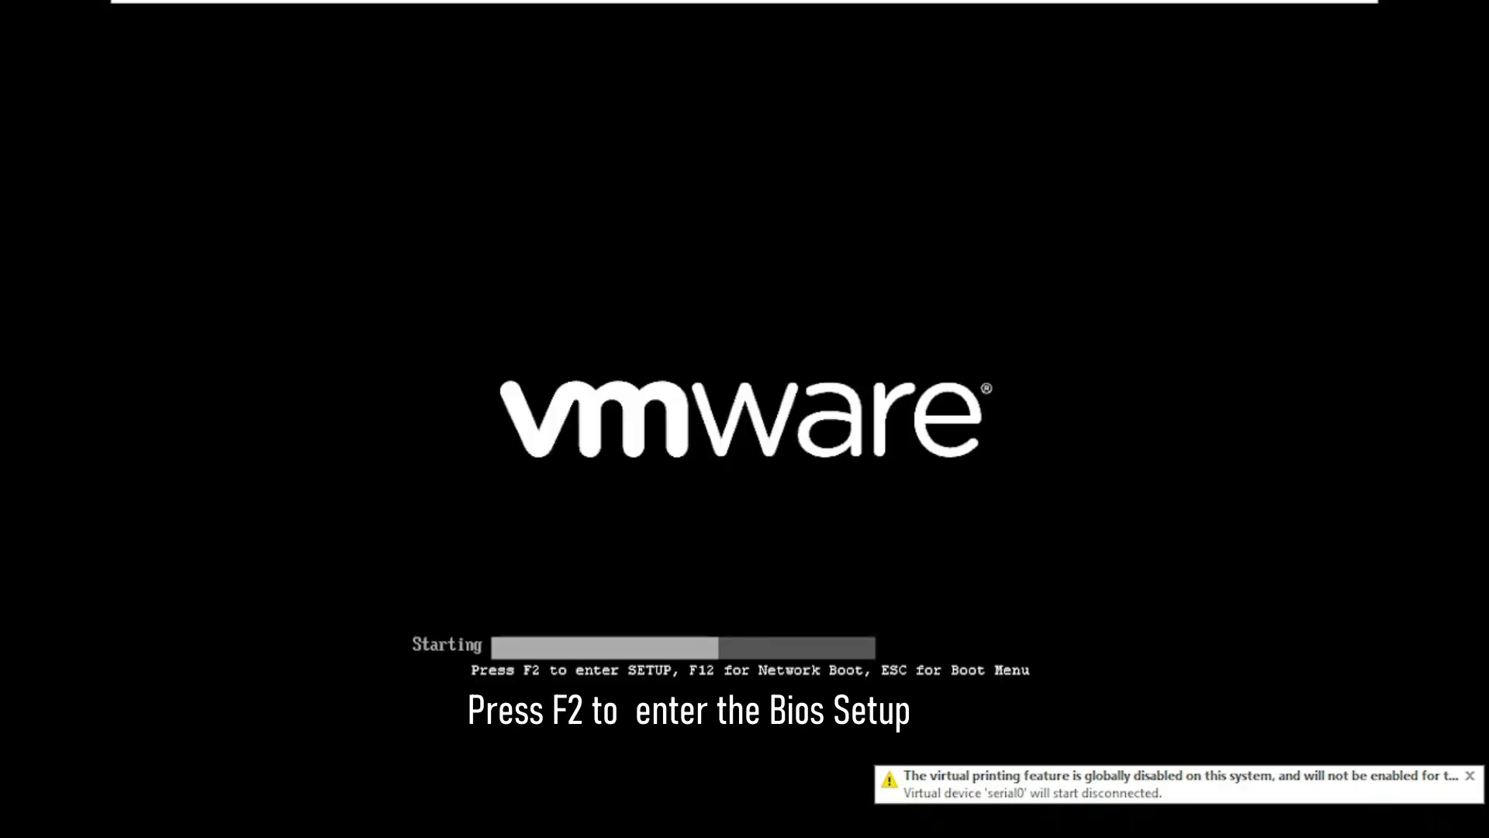
key("F2")
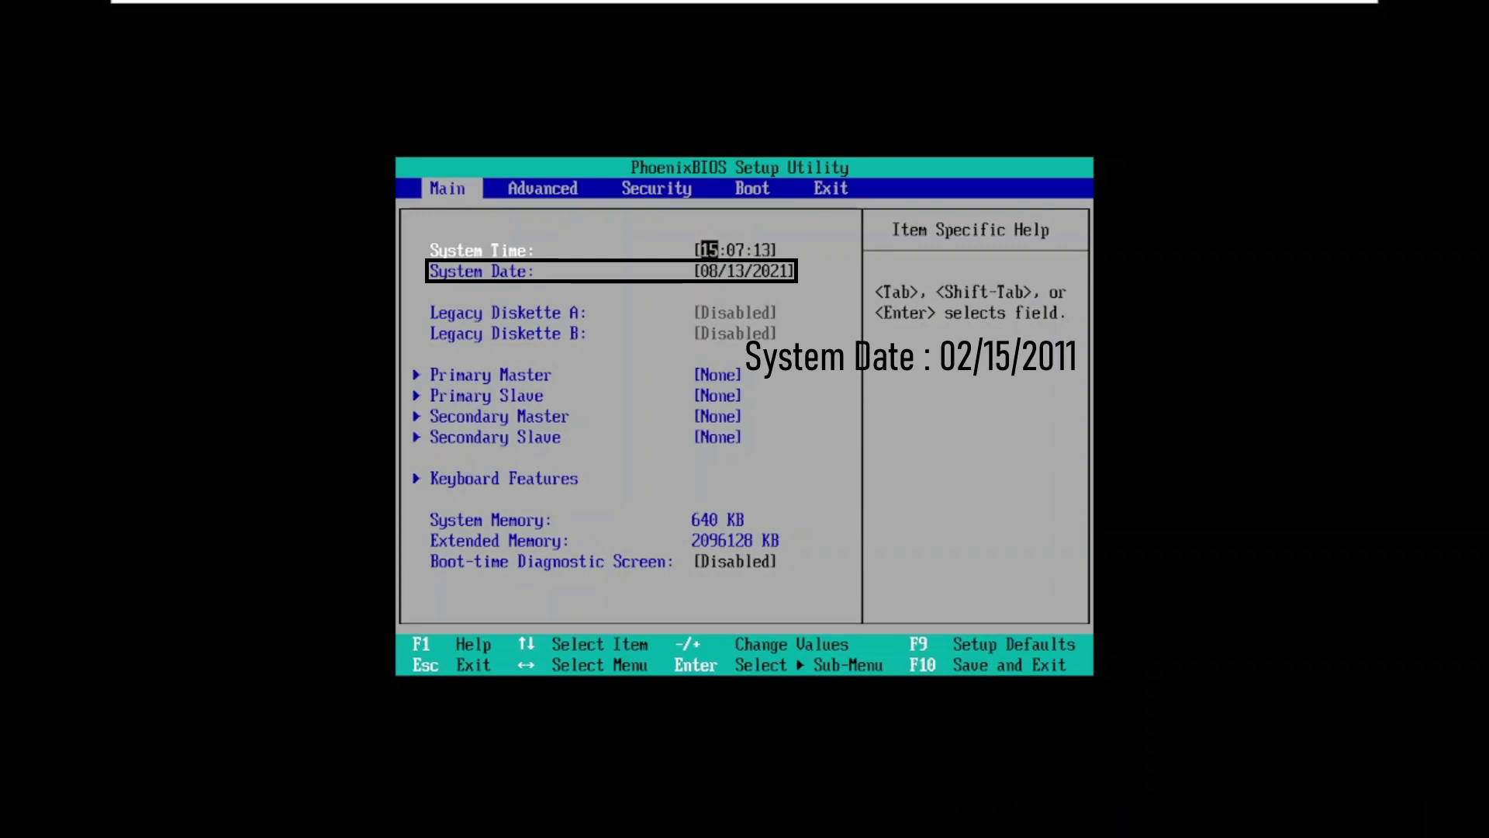
Set the BIOS system date to 02/15/2011, then save the configuration and exit.
key("Down")
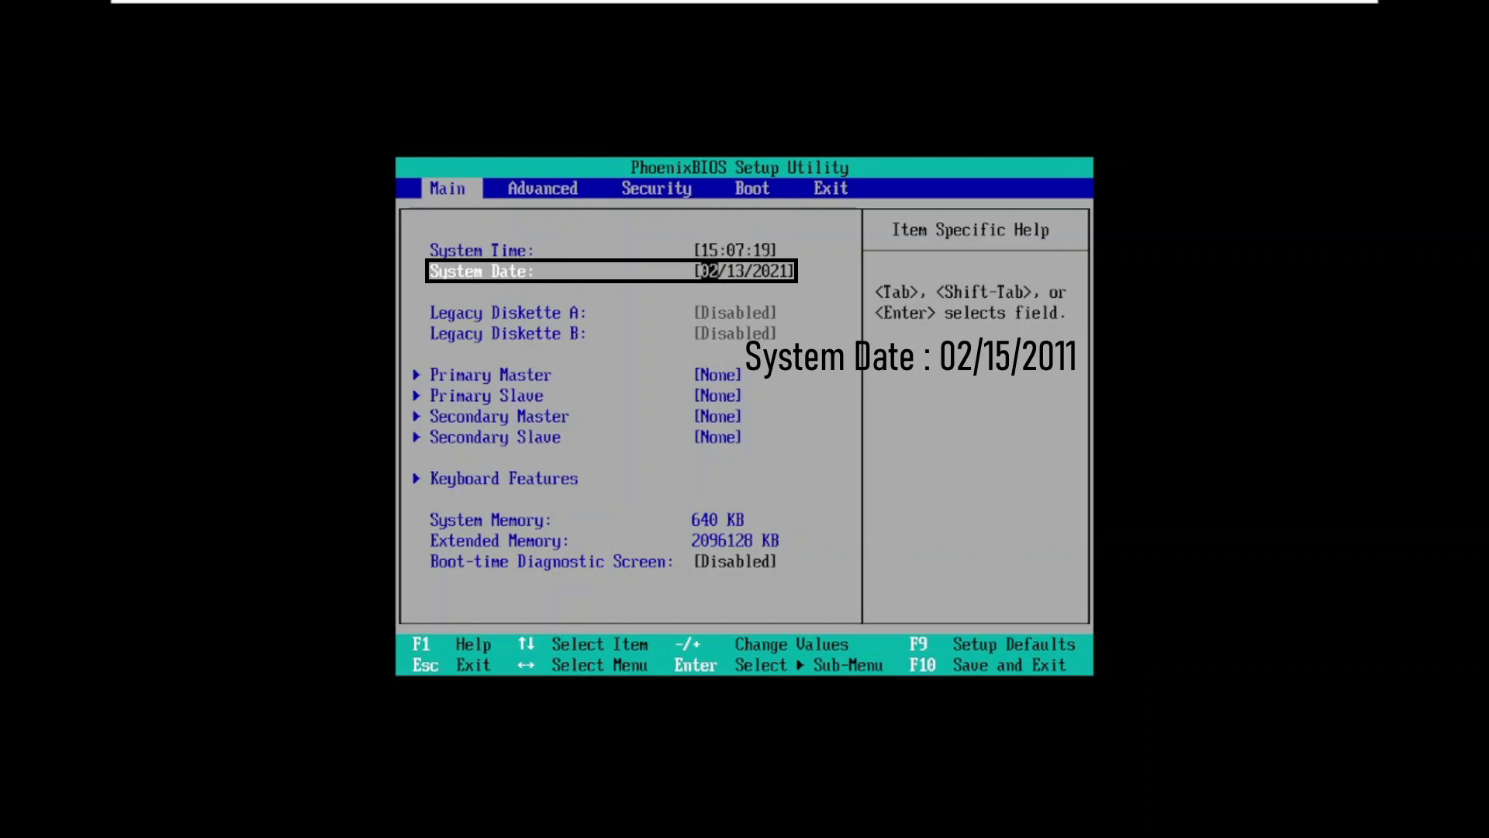
key("Tab")
type("15")
key("Tab")
type("2011")
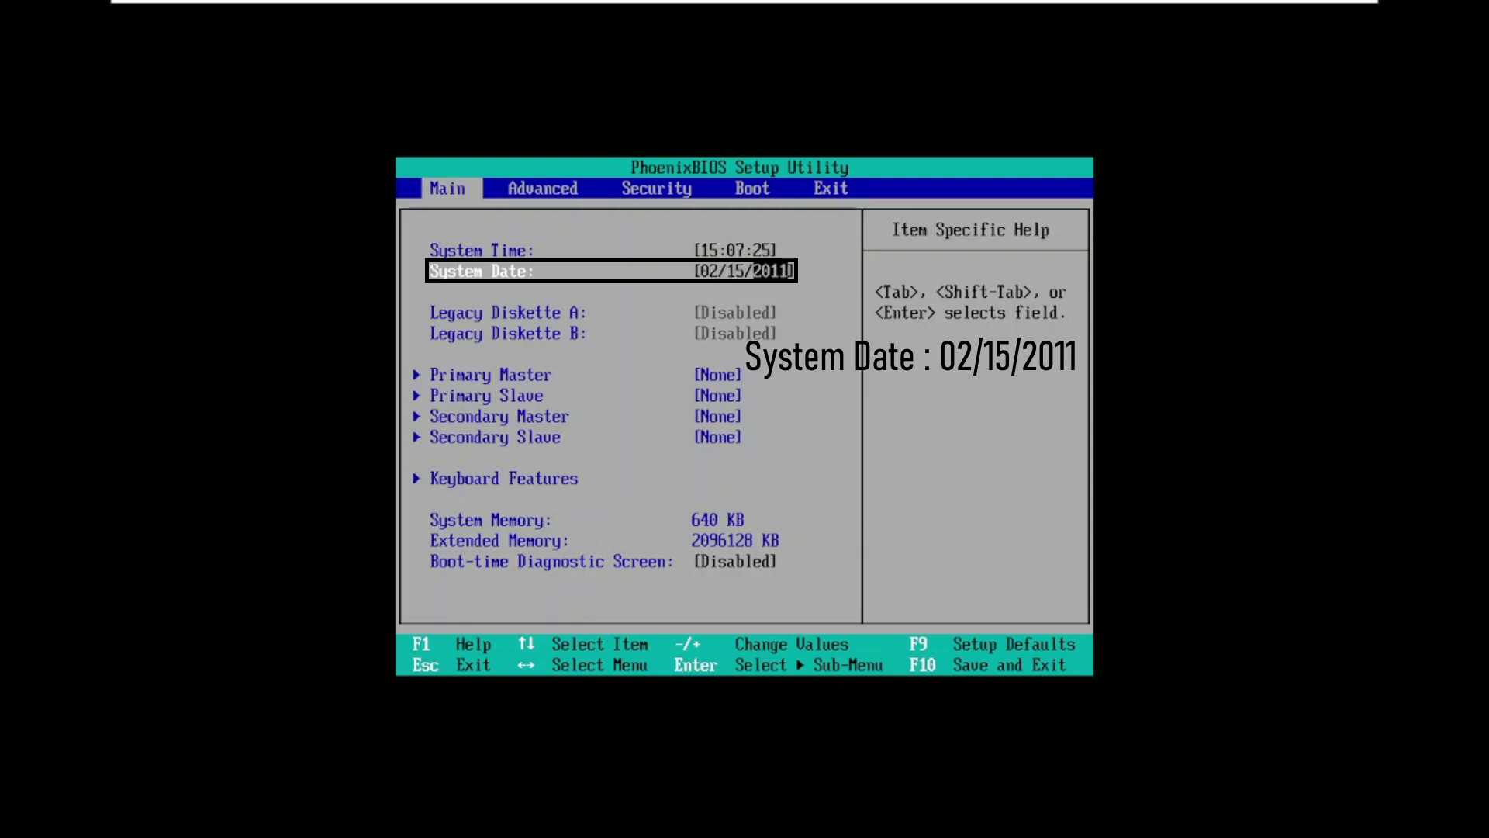
key("Tab")
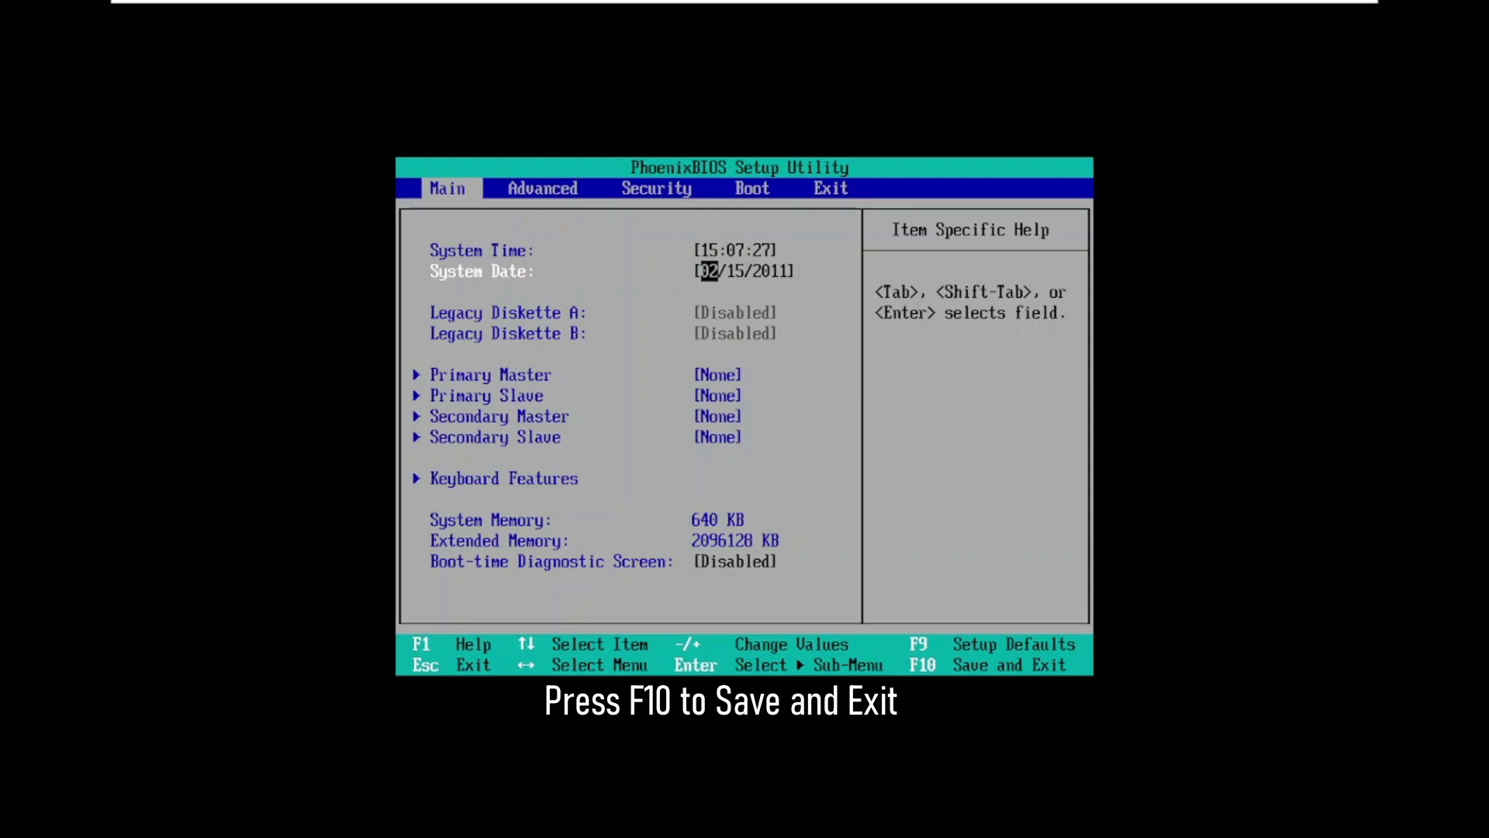
key("F10")
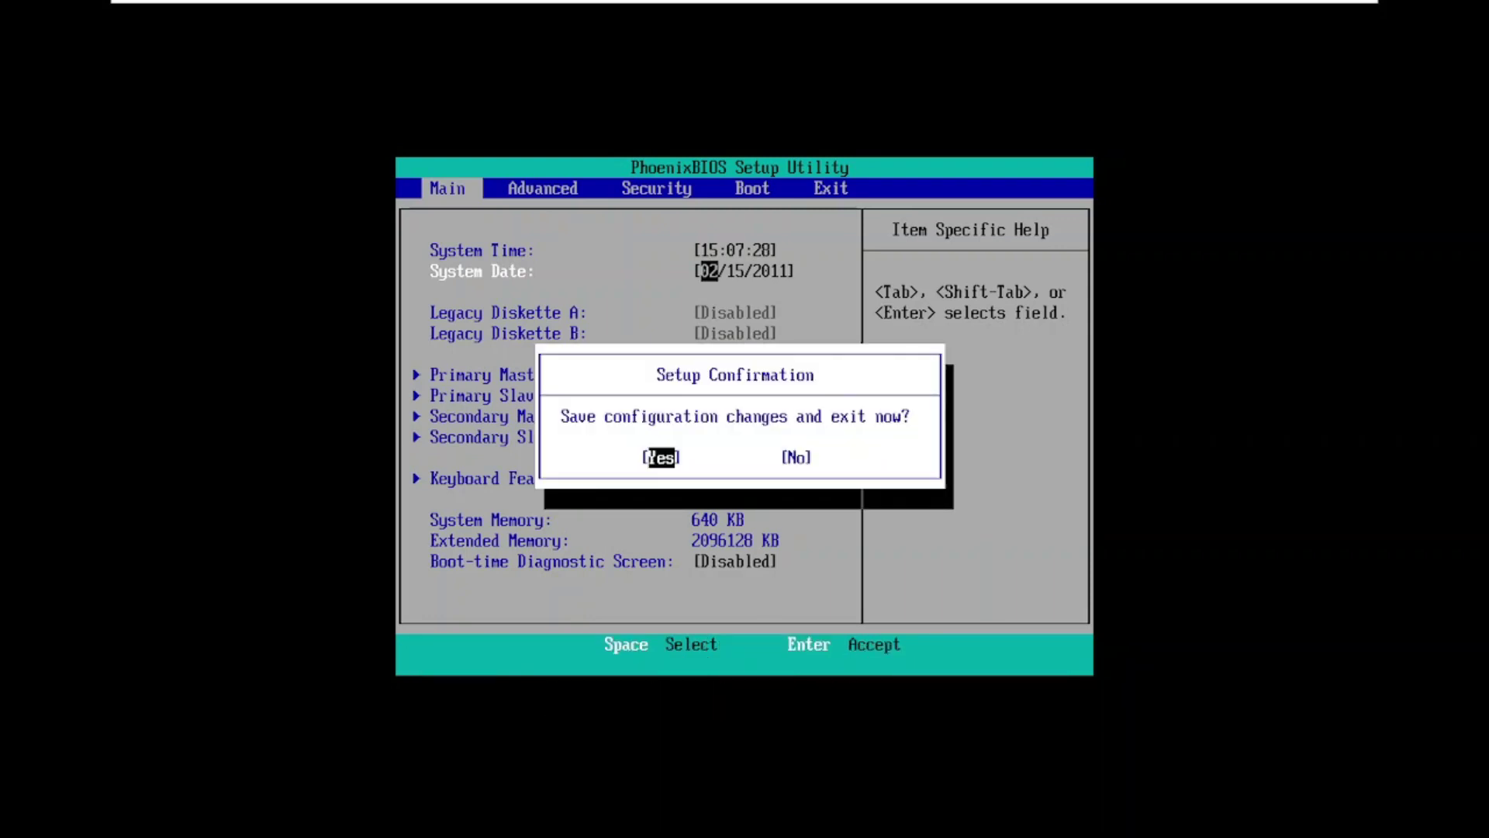
key("Return")
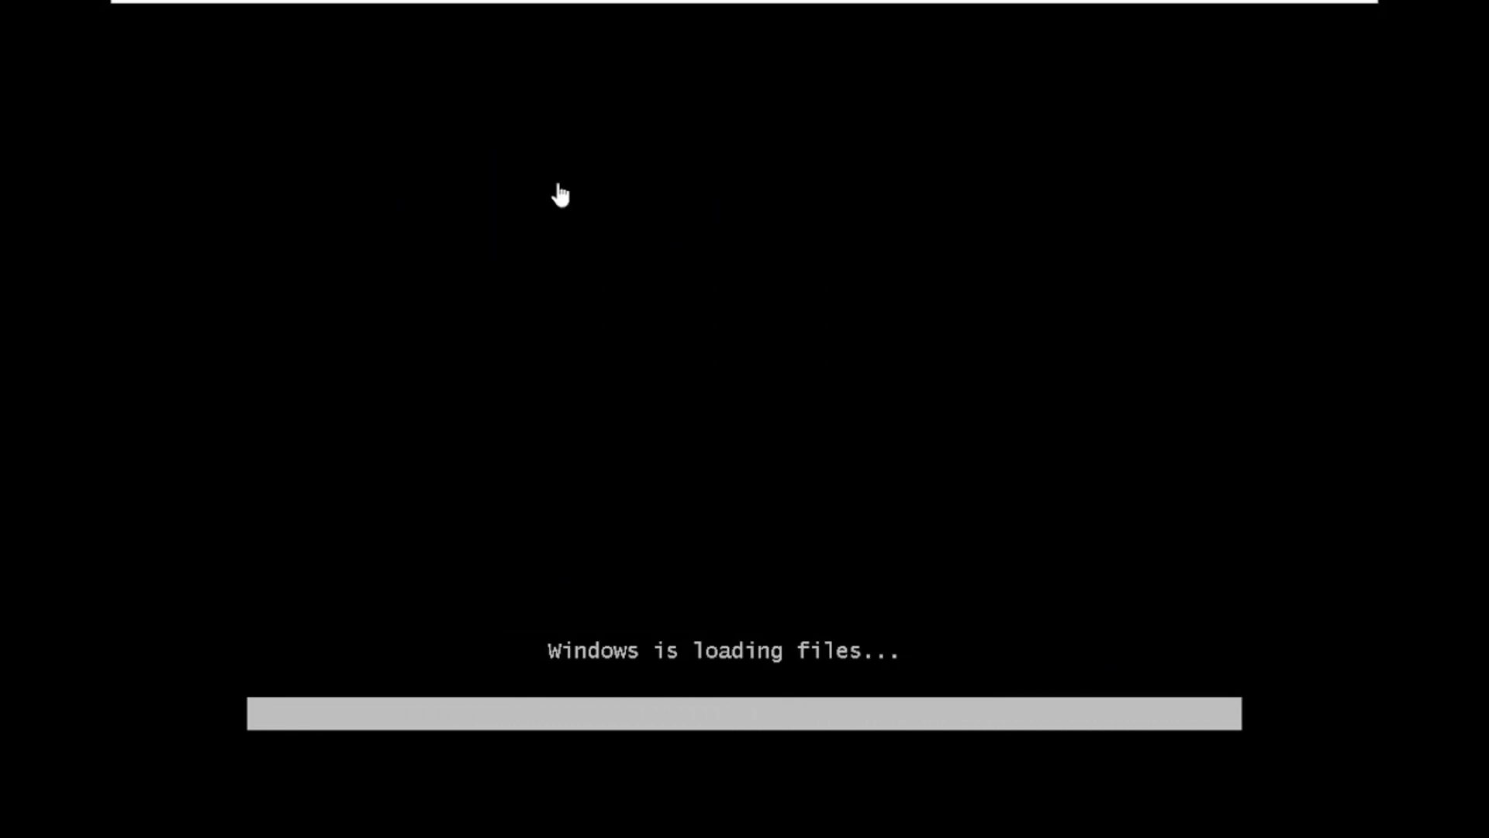
Direct input to the virtual machine, set Windows Setup's time and currency format to Indonesian (Indonesia), and continue.
mouse_move(663, 7)
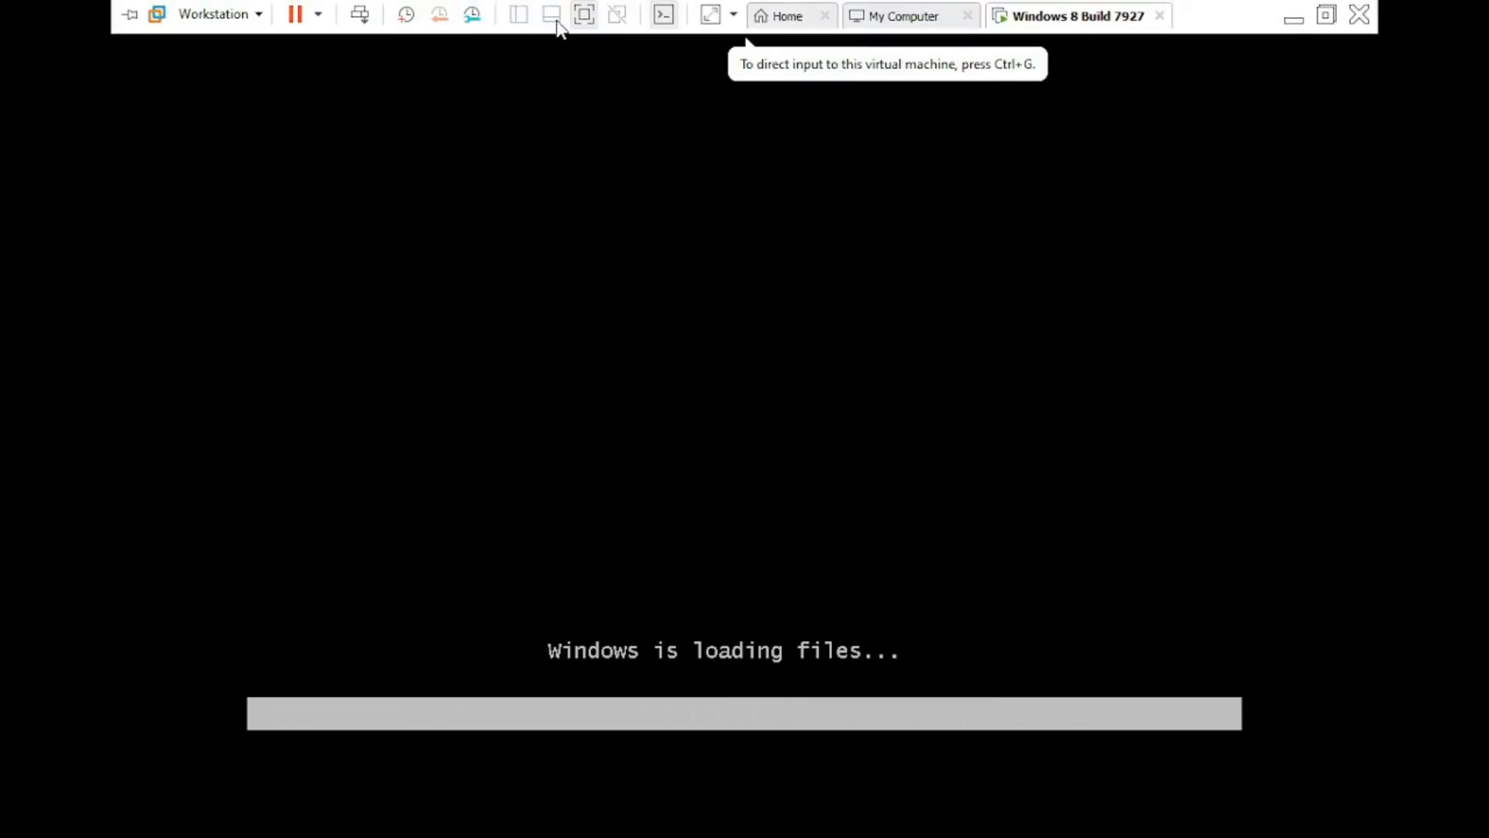
left_click(712, 319)
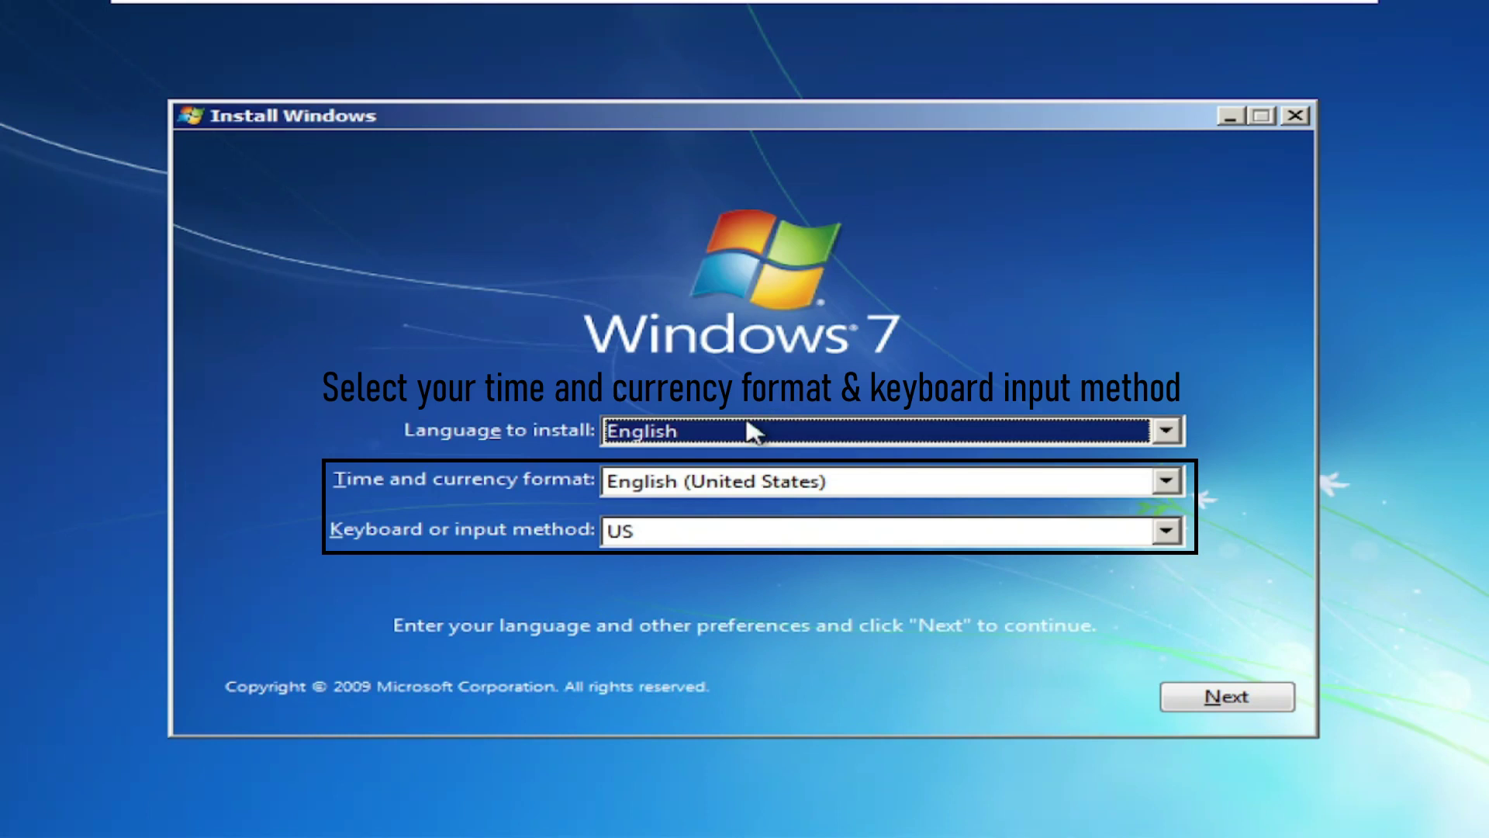
left_click(783, 487)
scroll(784, 488, "down", 10)
scroll(783, 490, "down", 1)
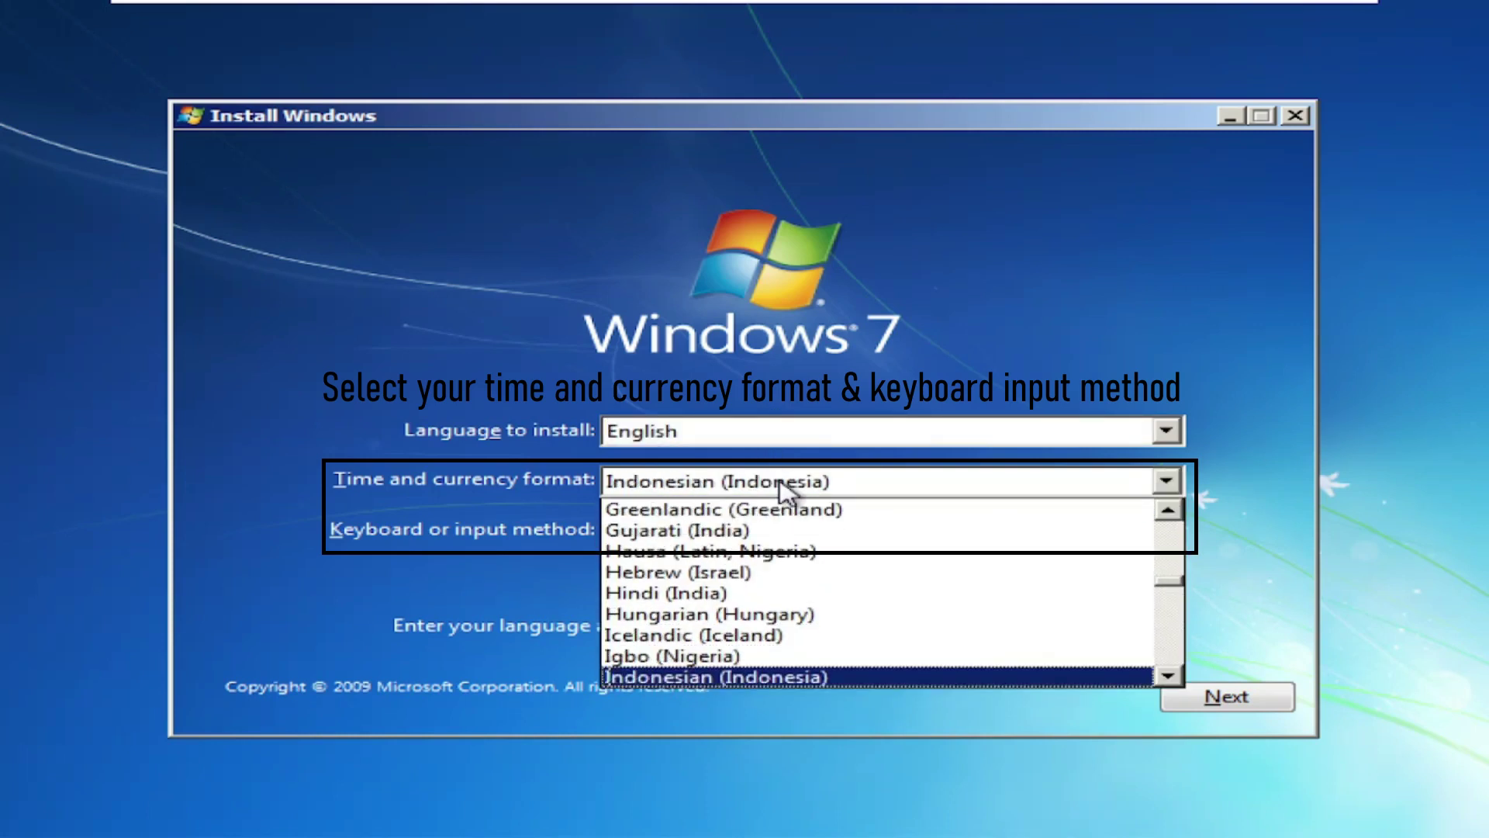
left_click(785, 488)
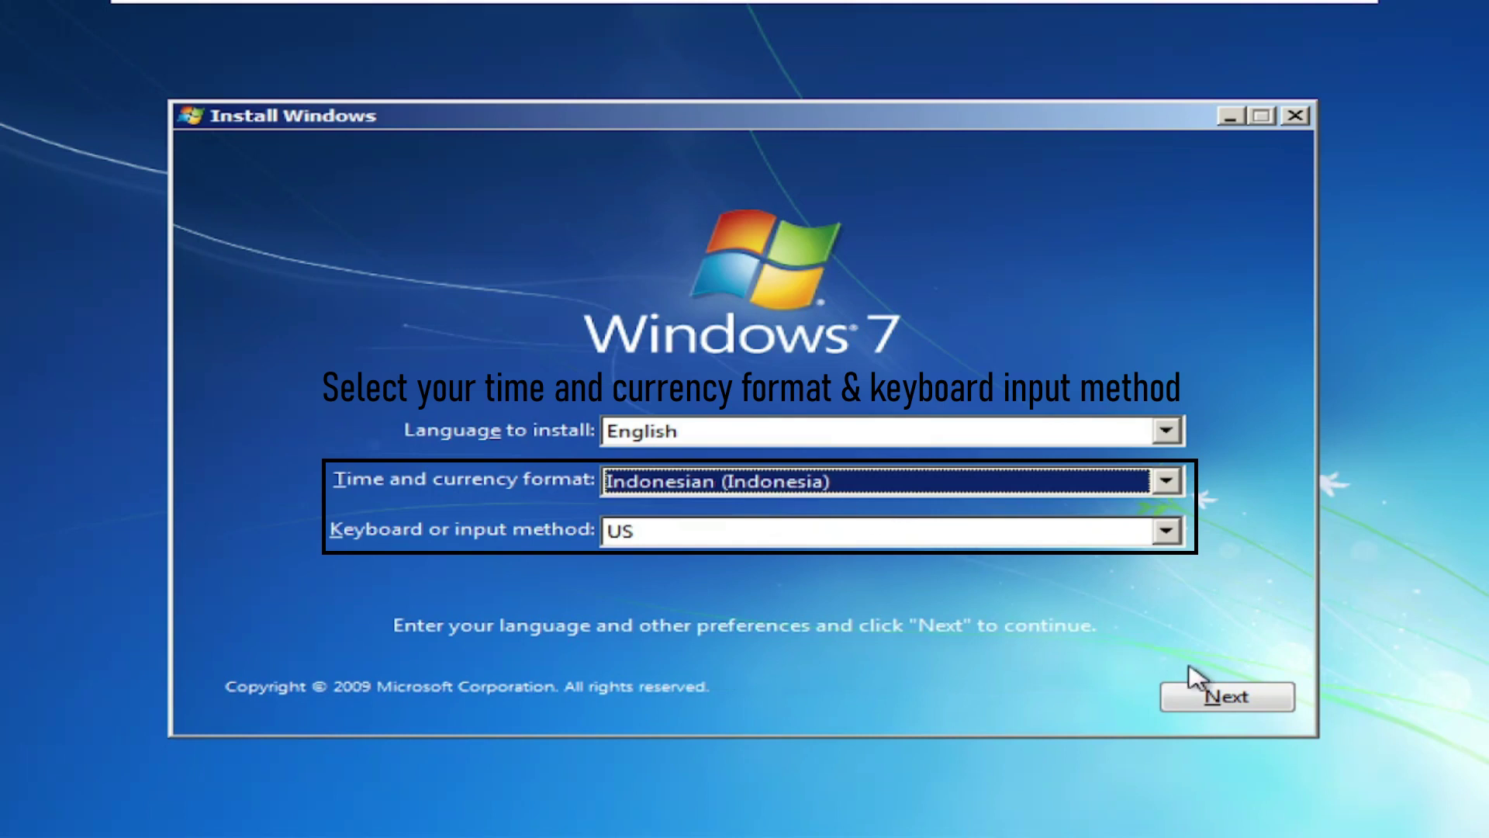
left_click(1229, 701)
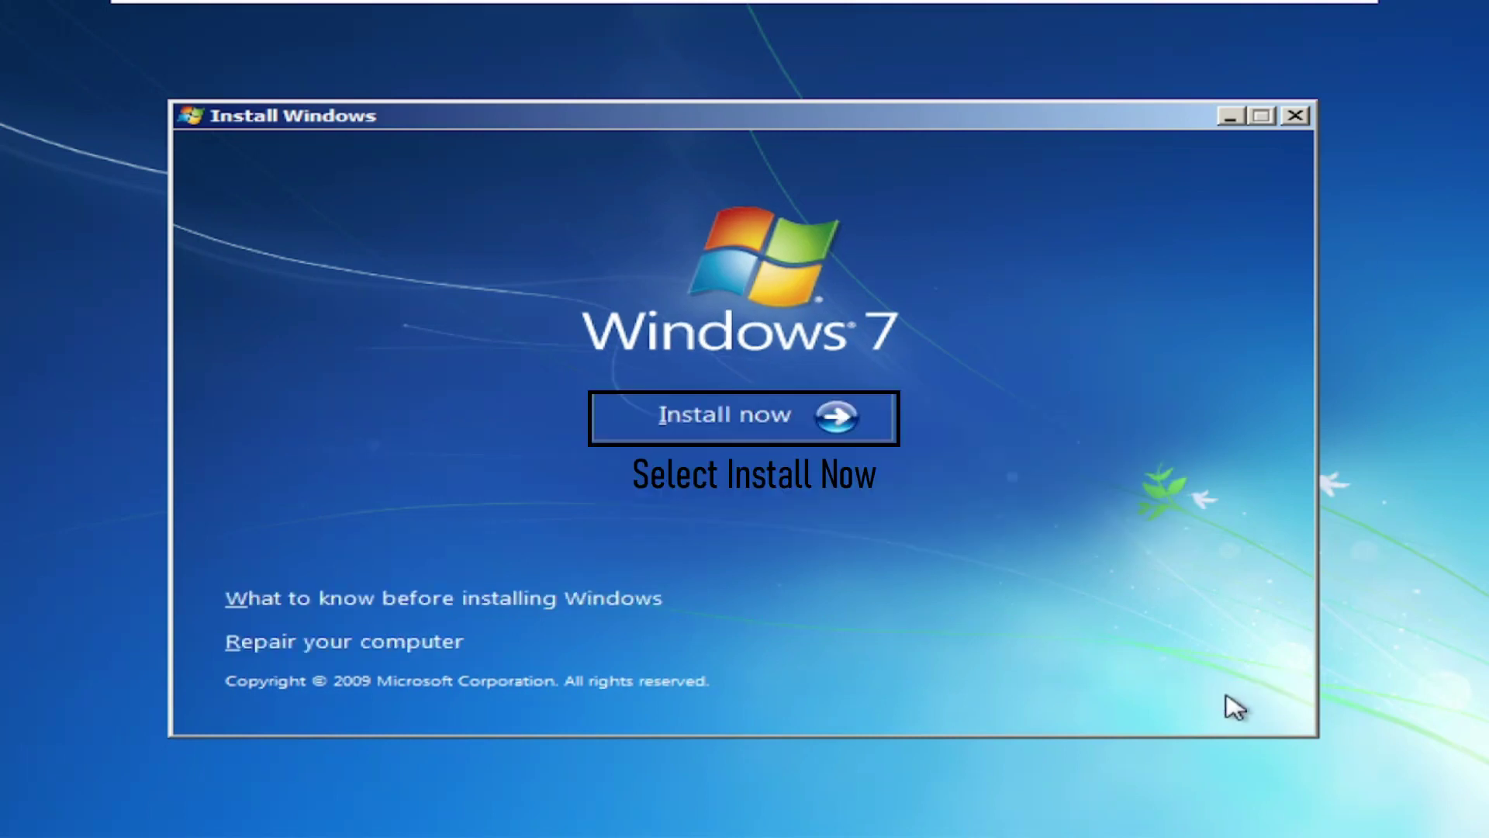
Start the Windows installation and accept the license terms.
left_click(711, 400)
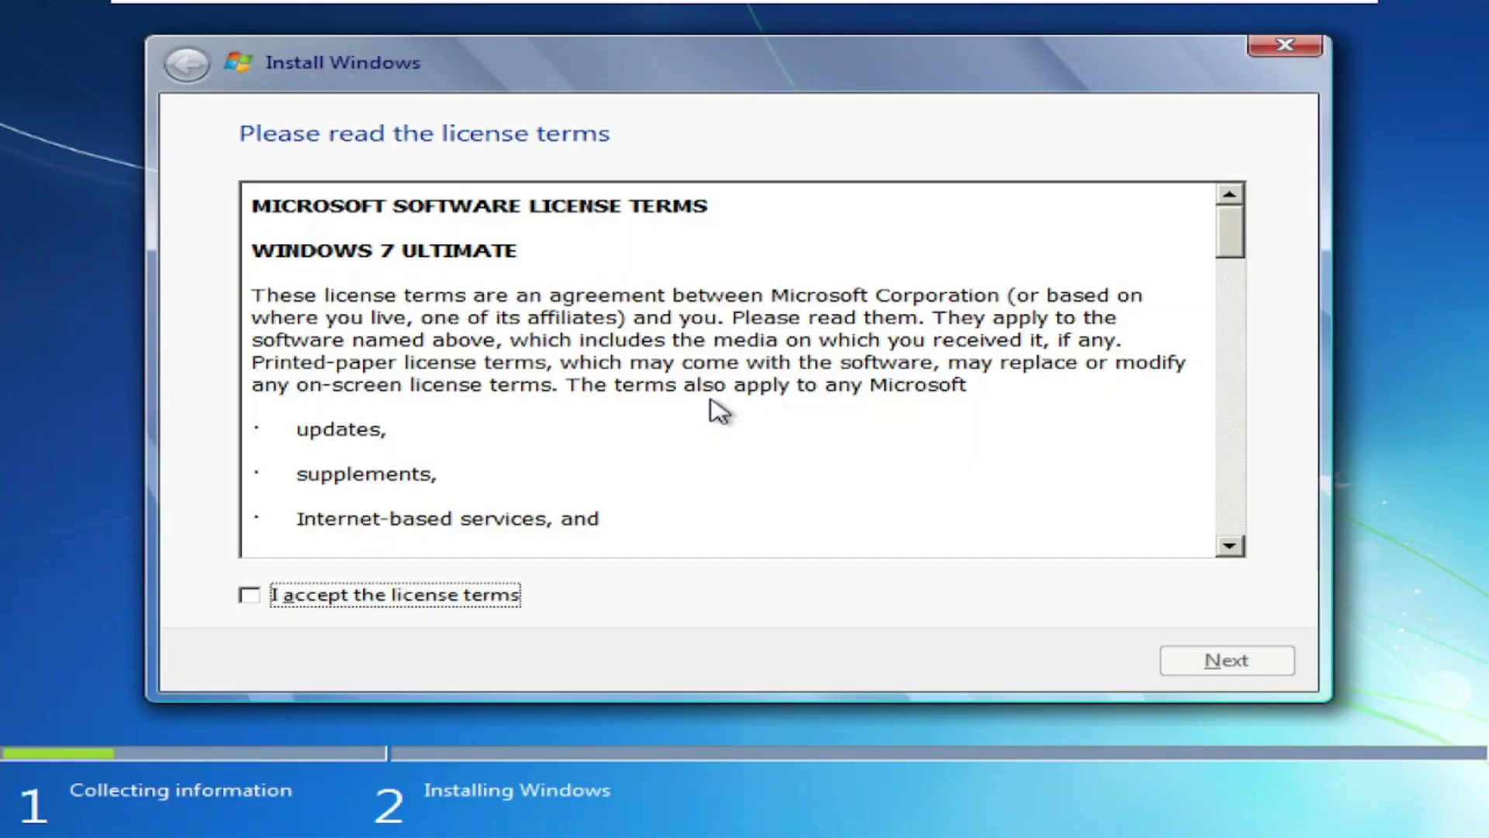
left_click(405, 604)
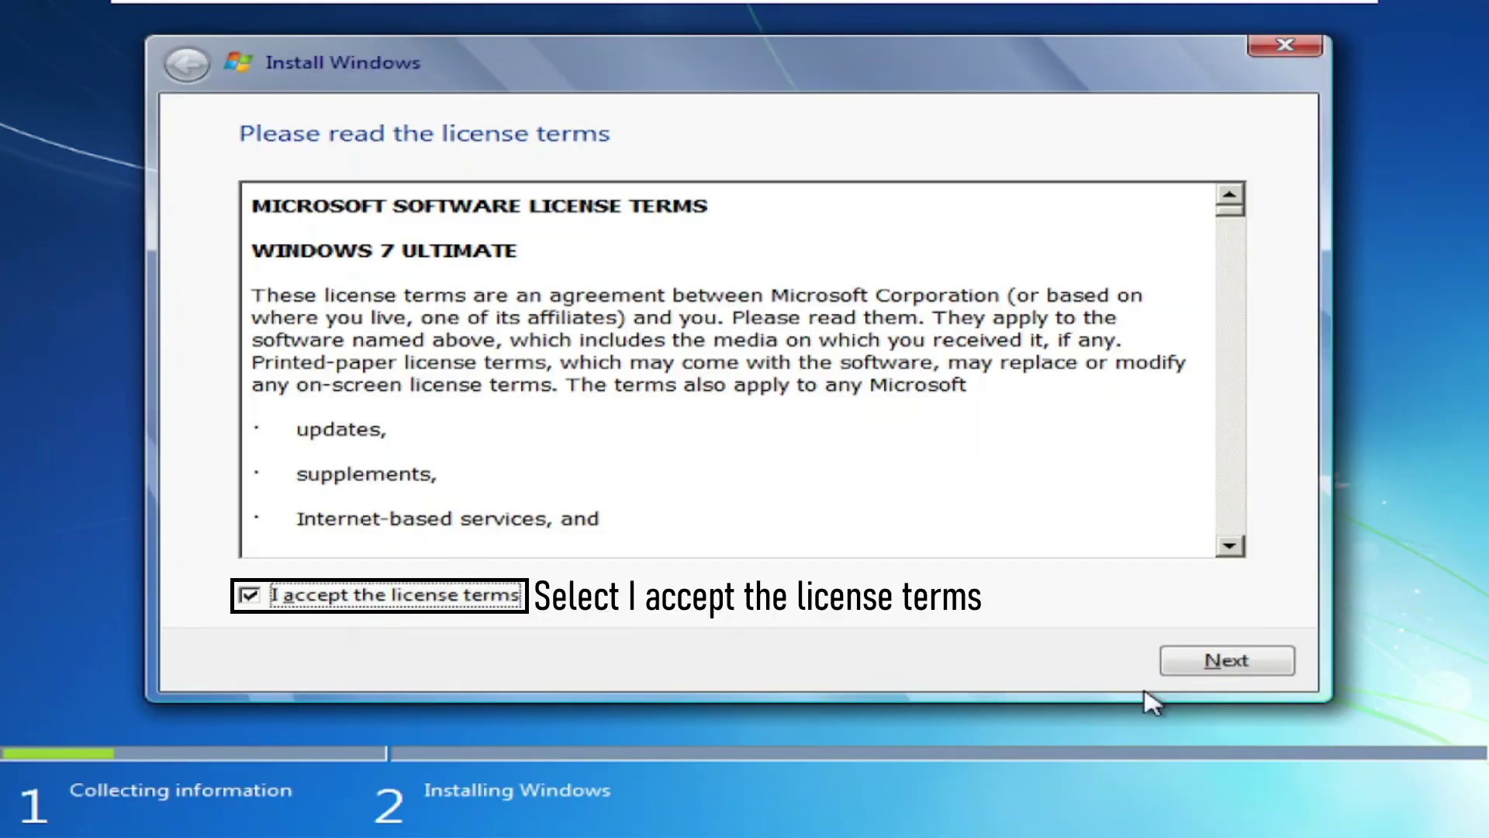
left_click(1204, 661)
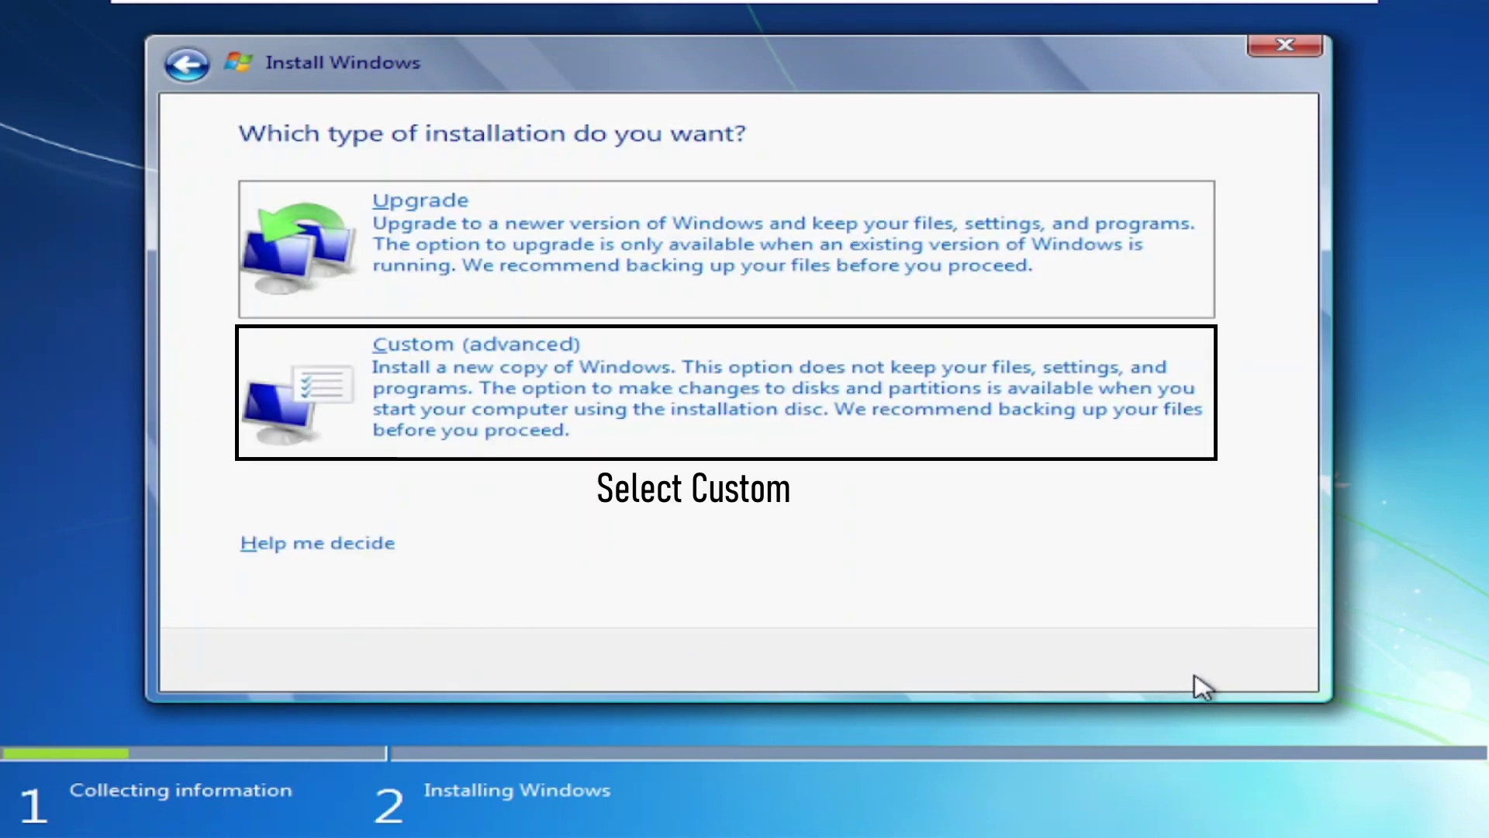
Create a 61440 MB partition on Disk 0's unallocated space for a custom installation and start installing Windows.
left_click(871, 447)
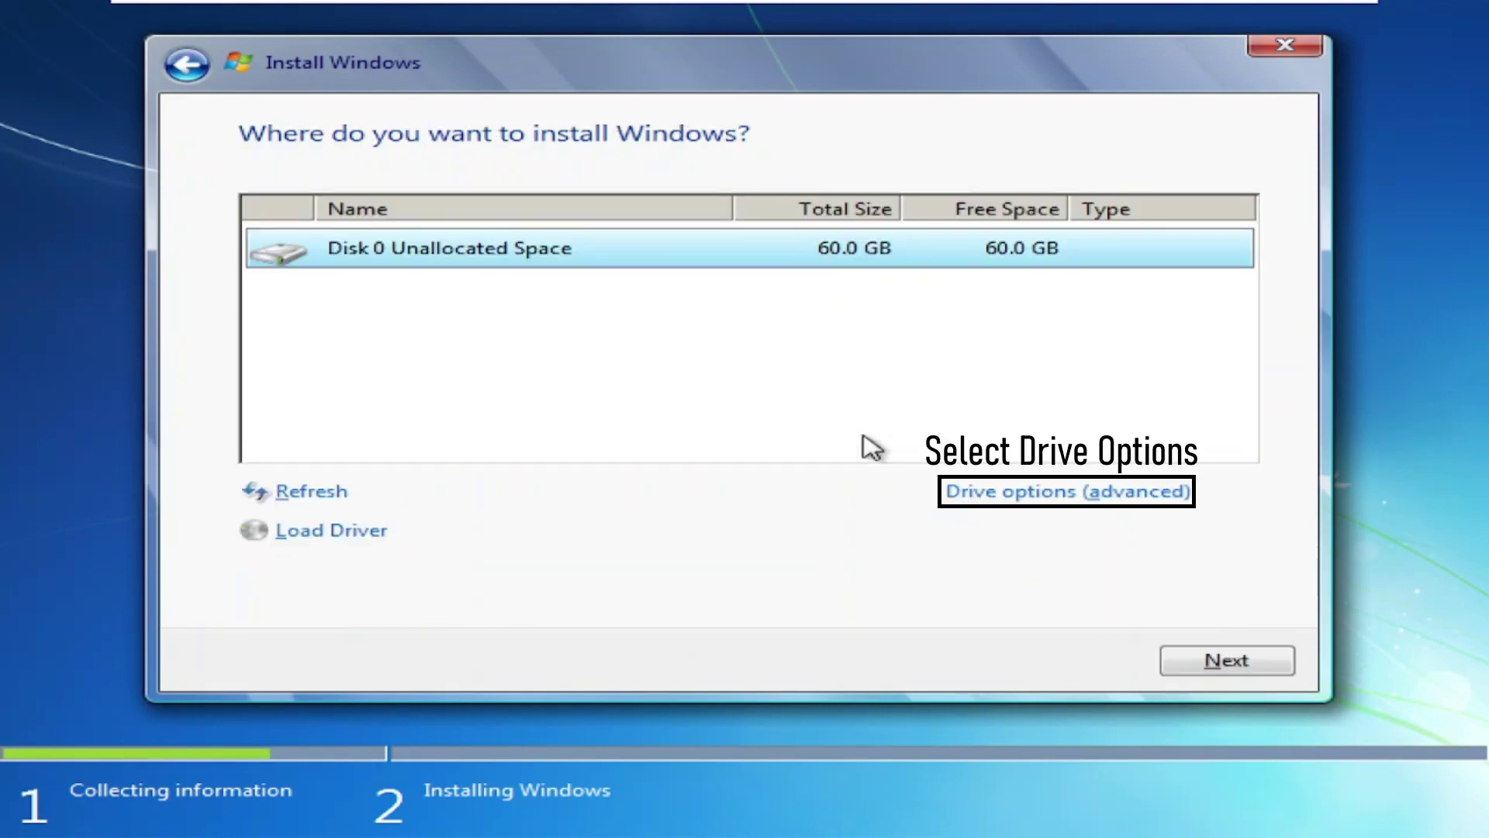
left_click(1021, 493)
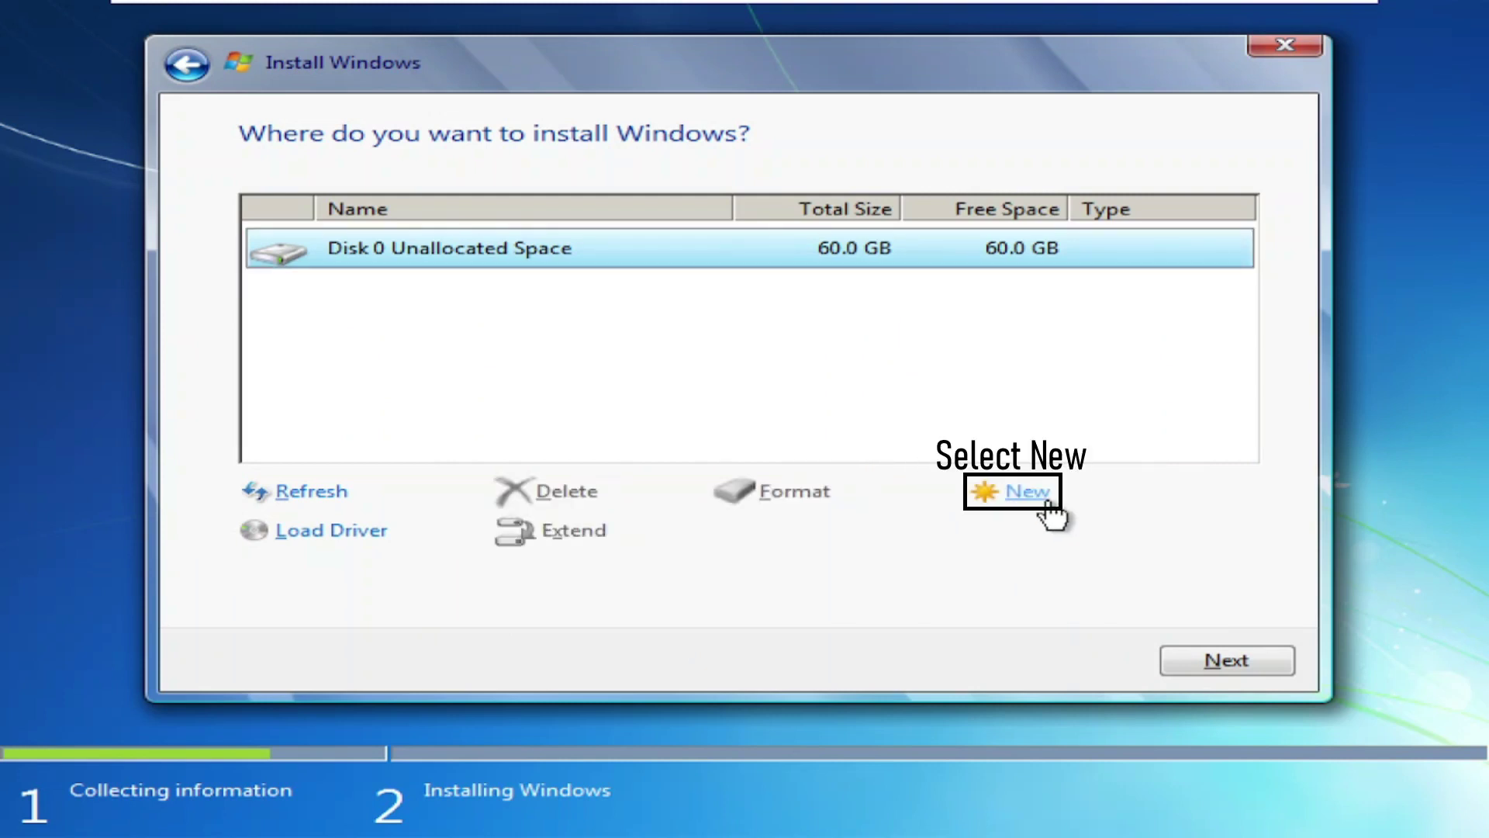
left_click(1009, 495)
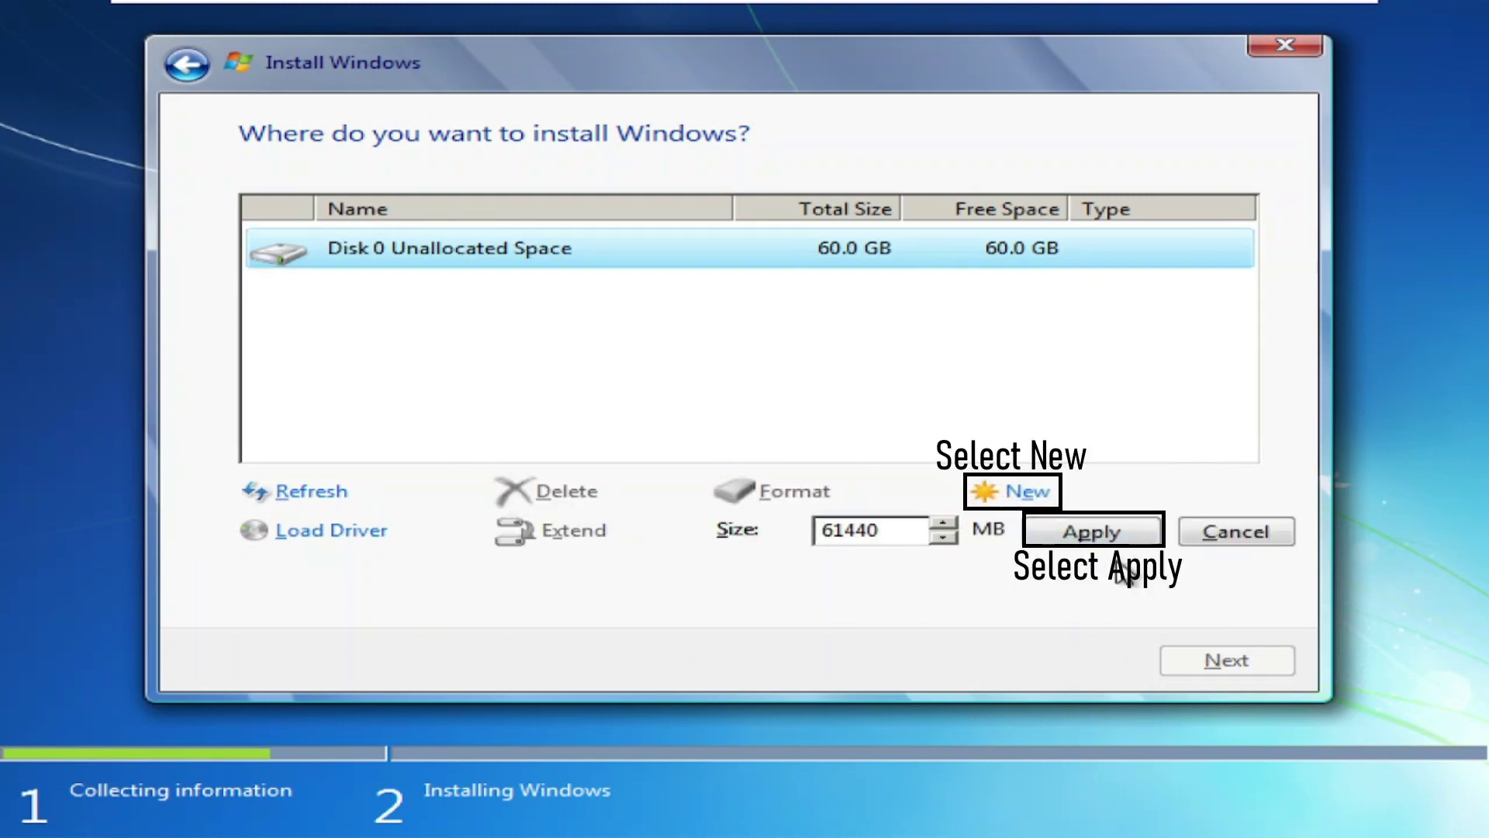
left_click(1107, 541)
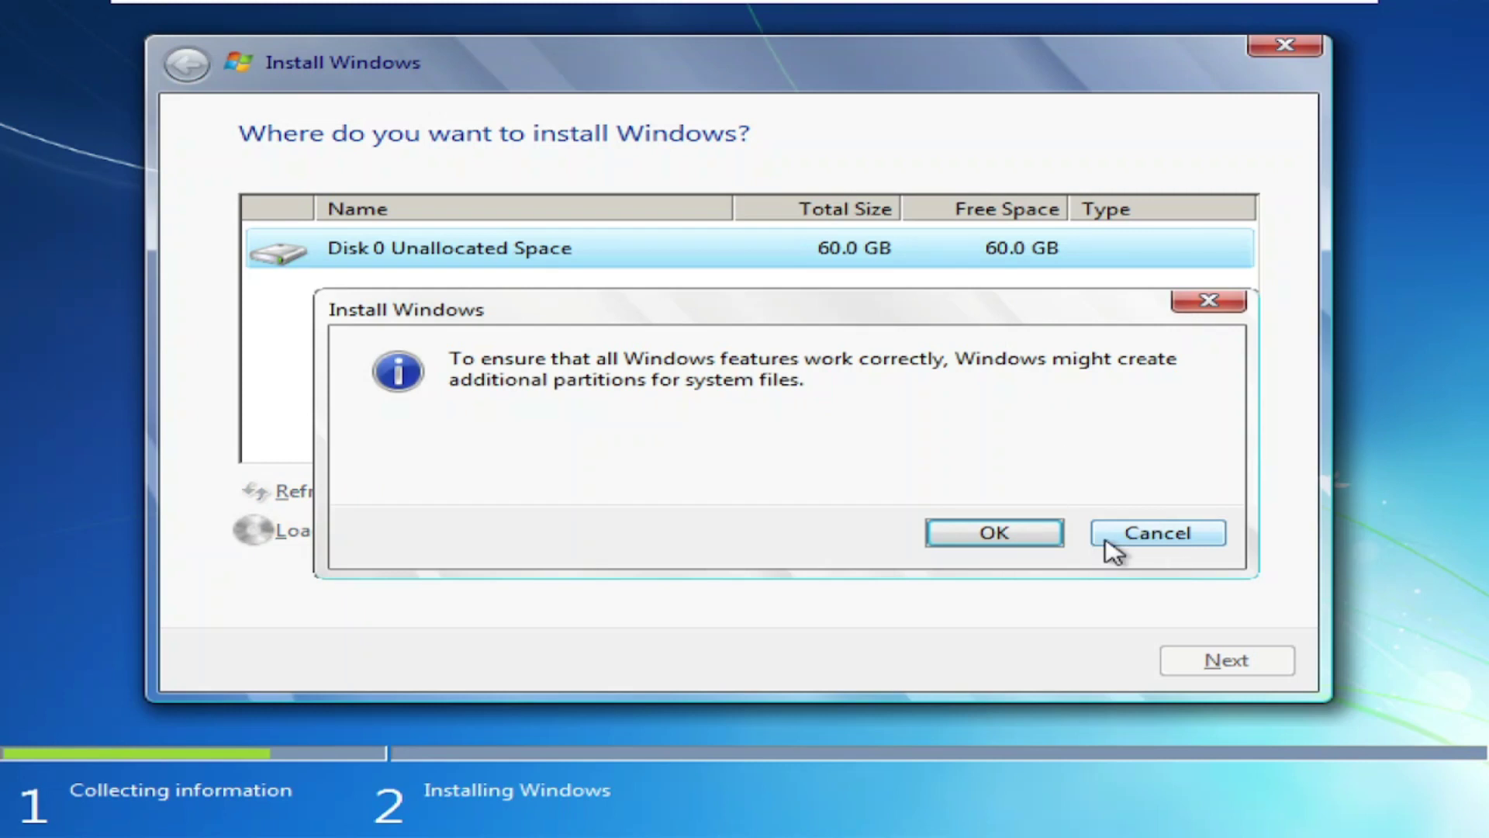
left_click(990, 541)
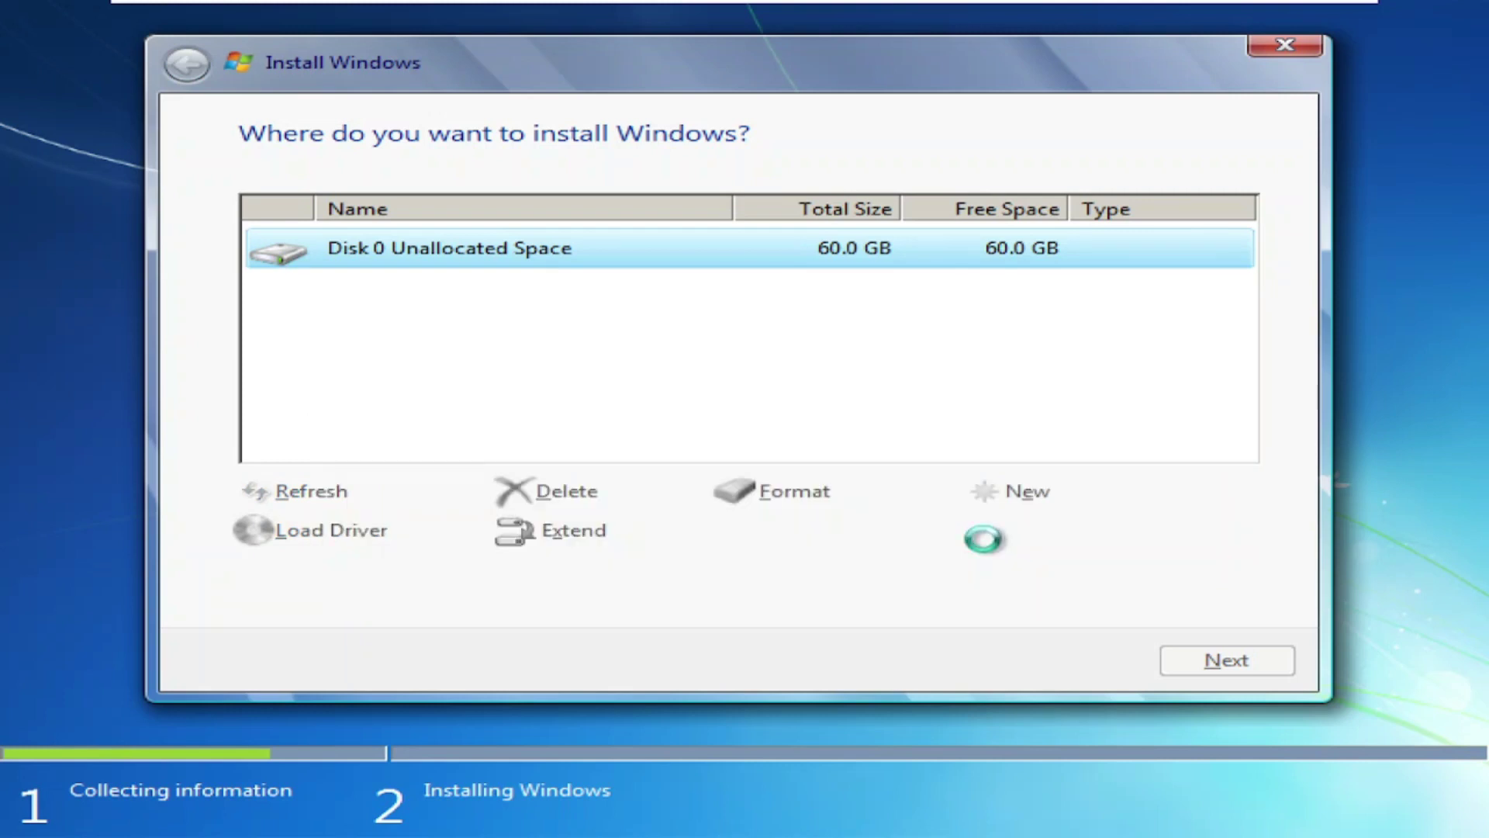
left_click(1226, 660)
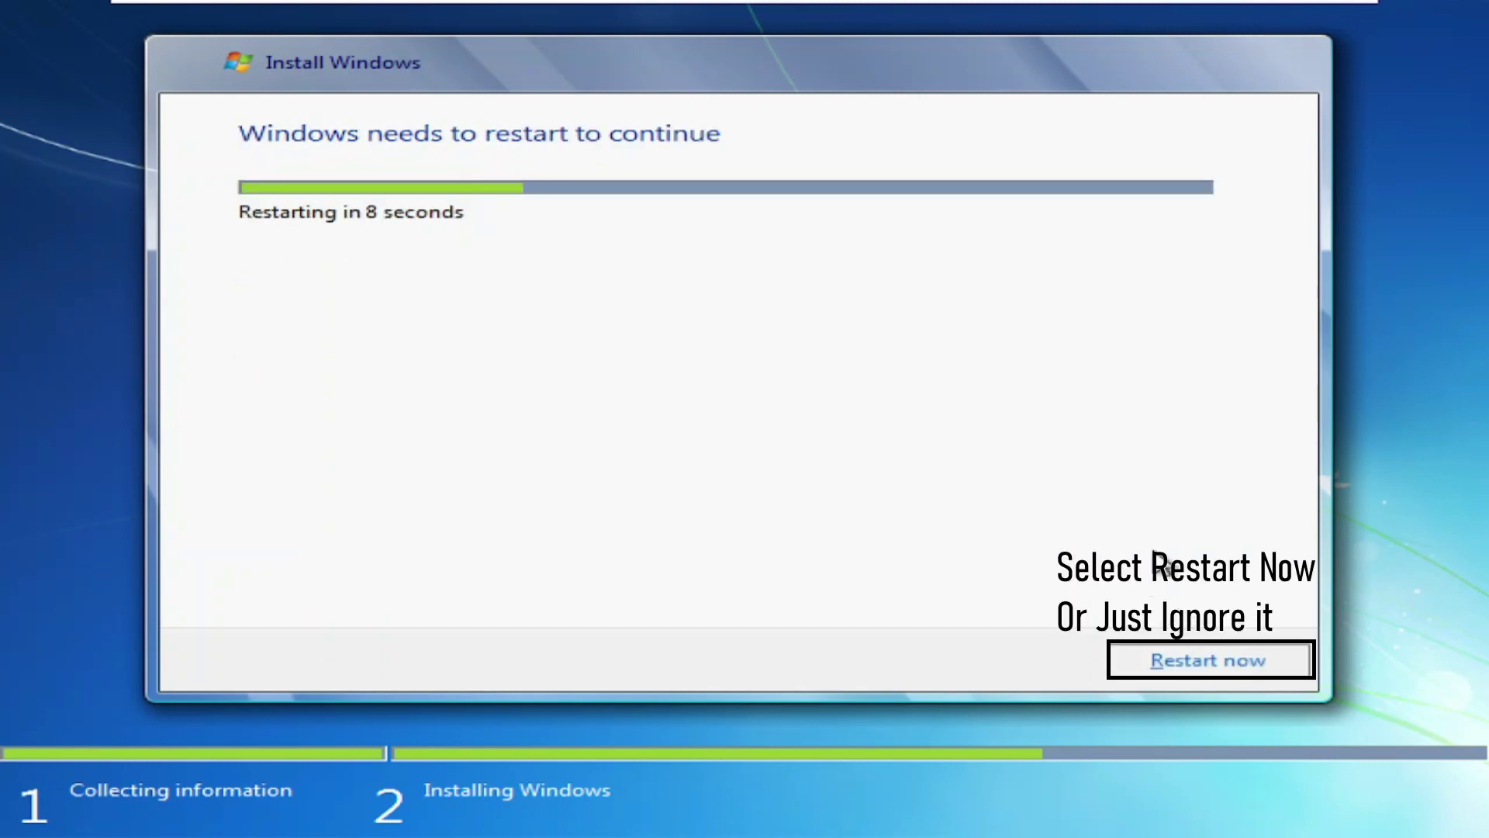
Restart immediately for Setup to continue, and at the continue-after-restarting screen restart the virtual machine's guest operating system.
left_click(1199, 665)
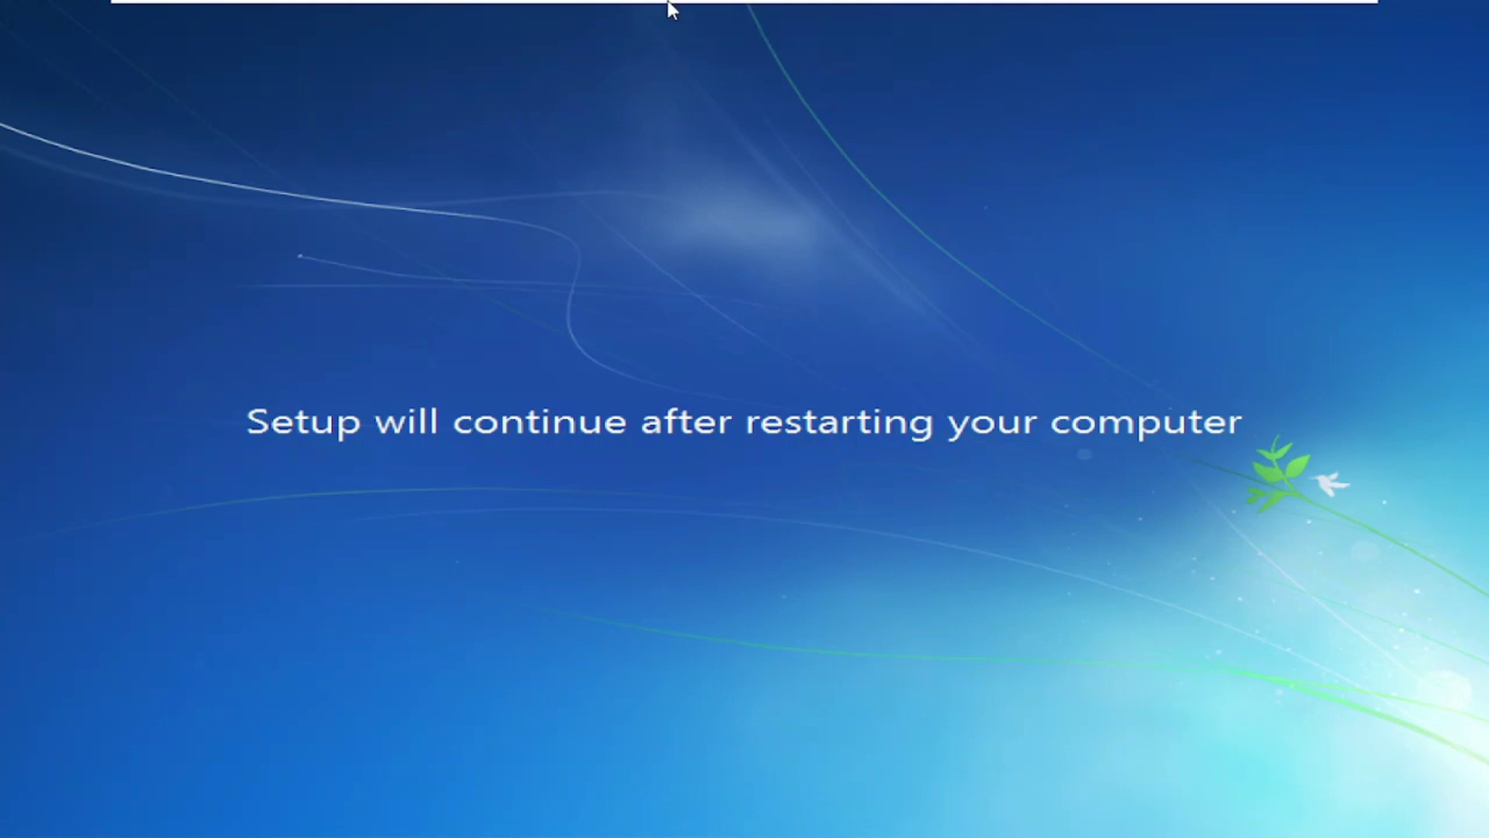
mouse_move(666, 6)
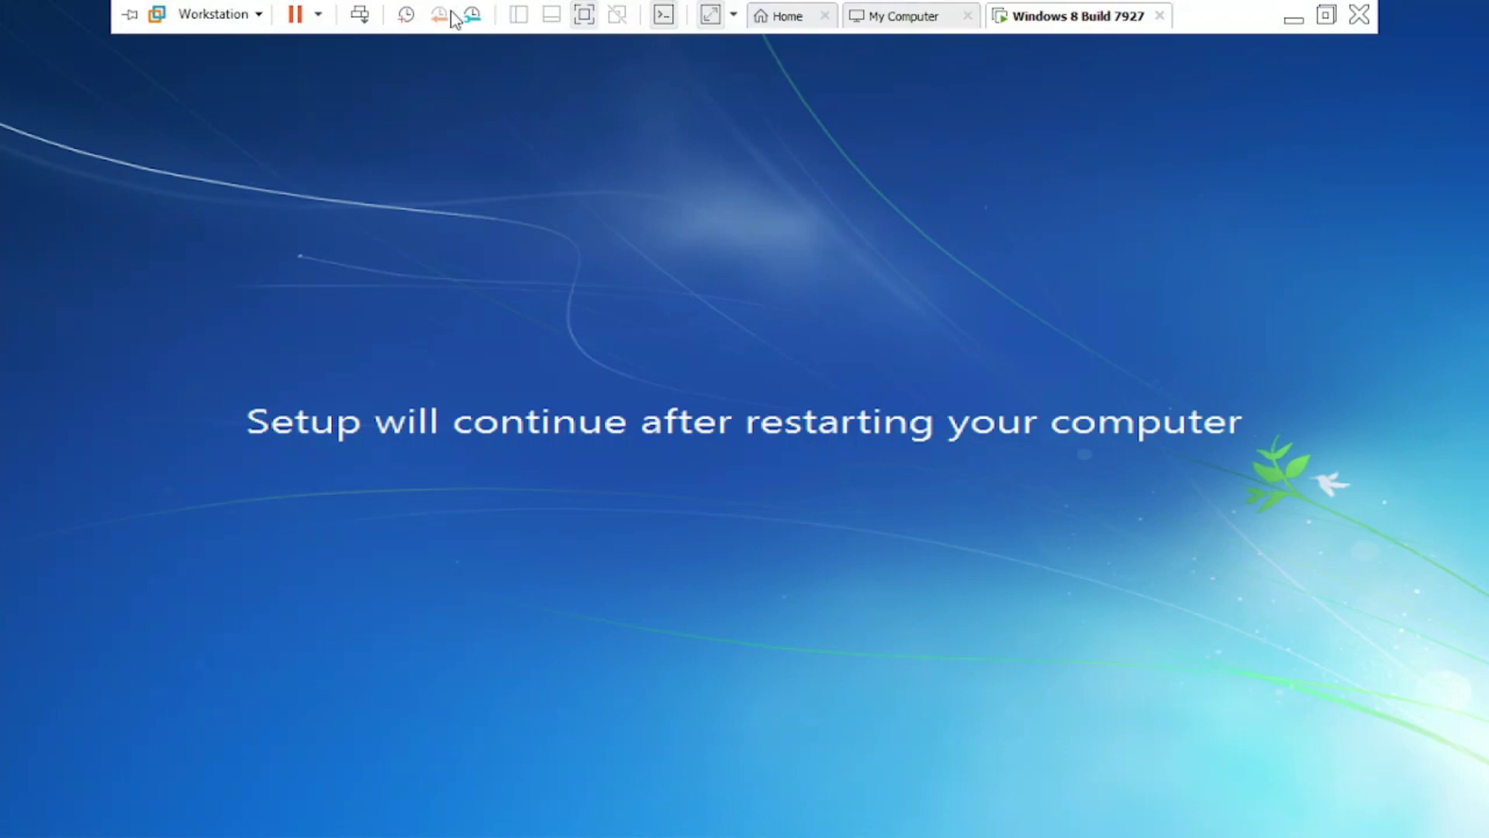
left_click(318, 14)
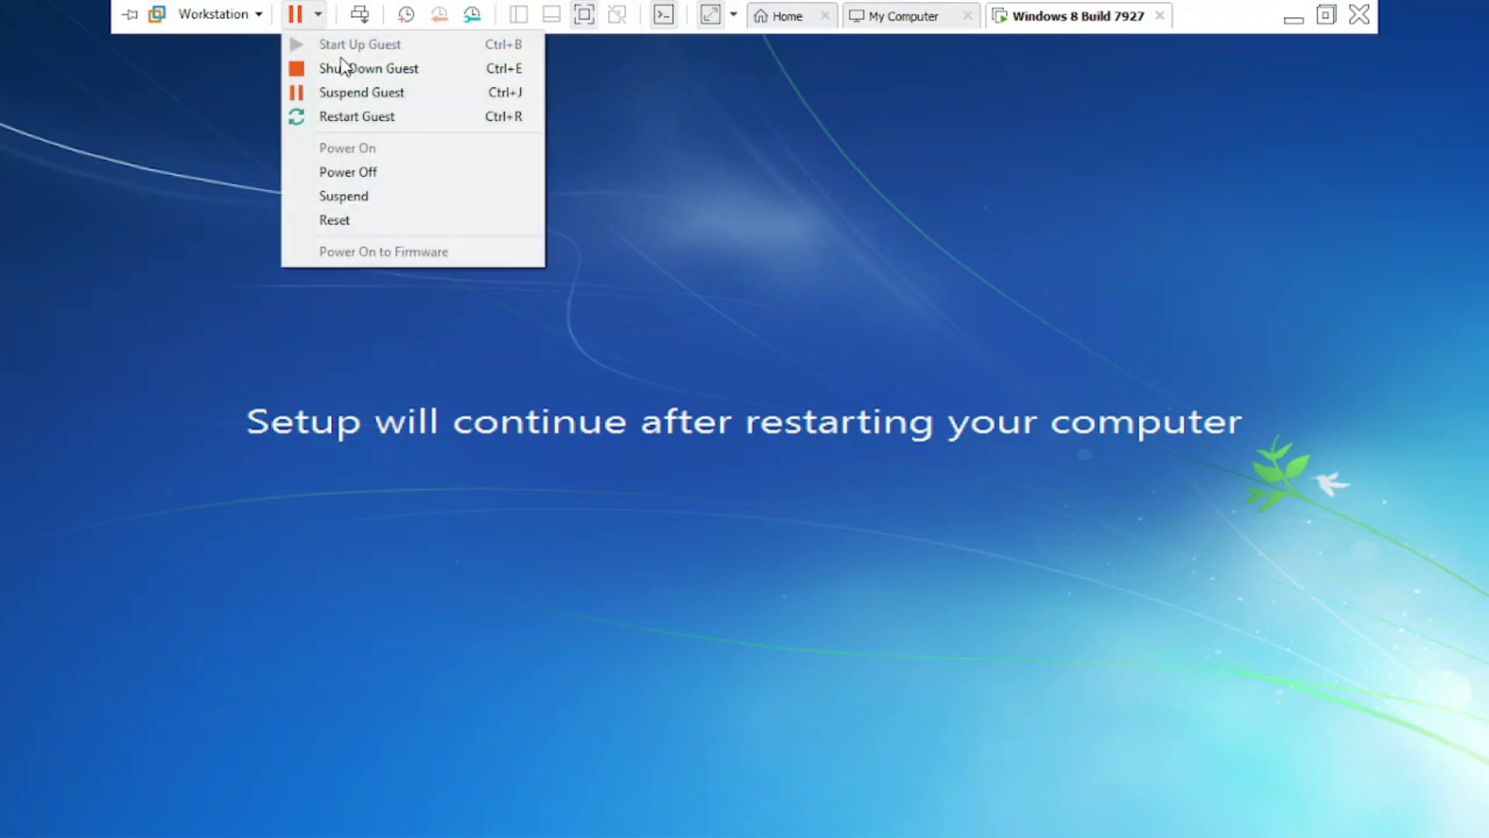
left_click(389, 115)
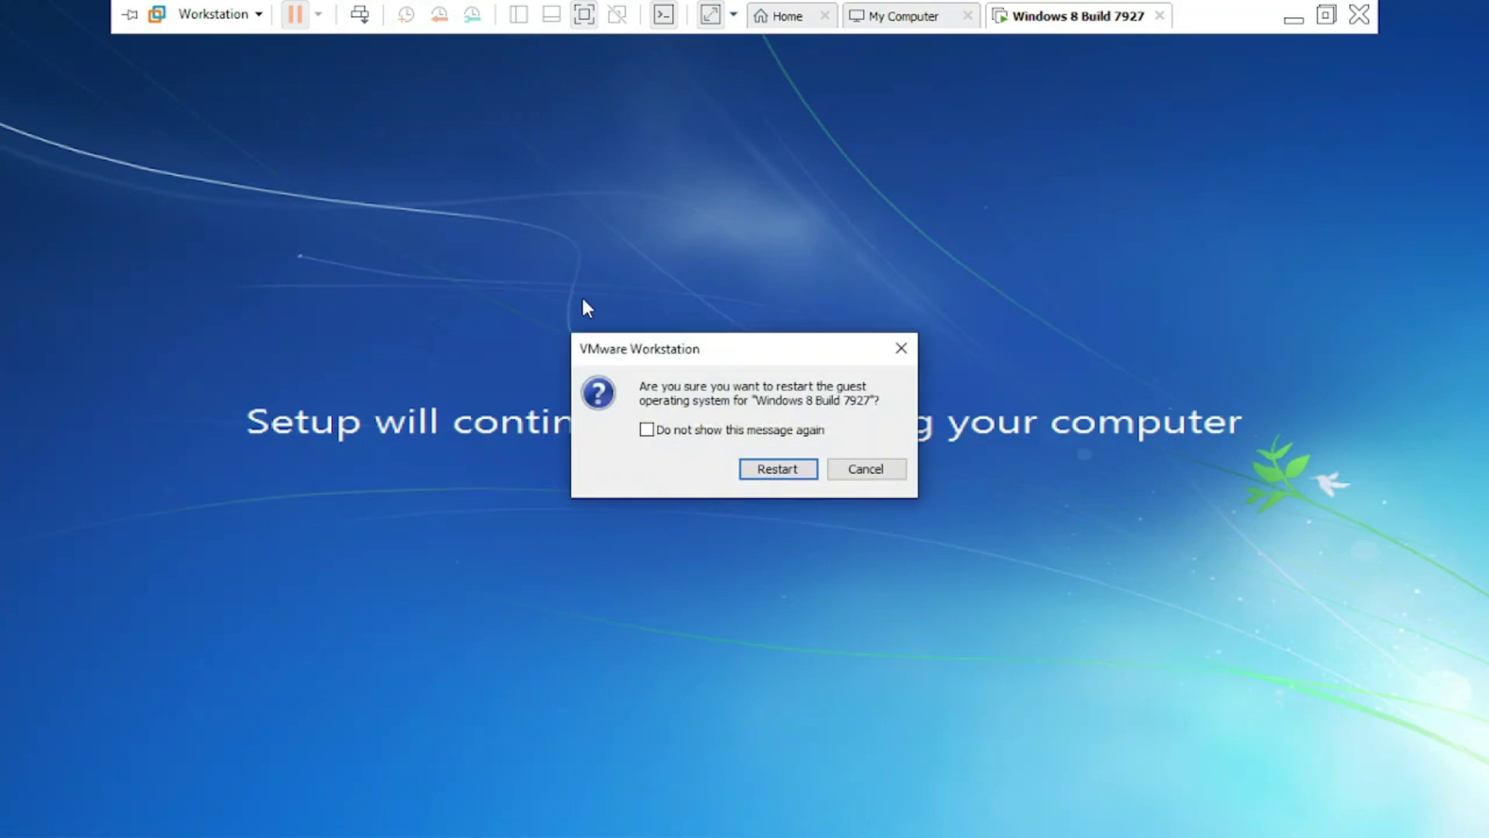
left_click(777, 469)
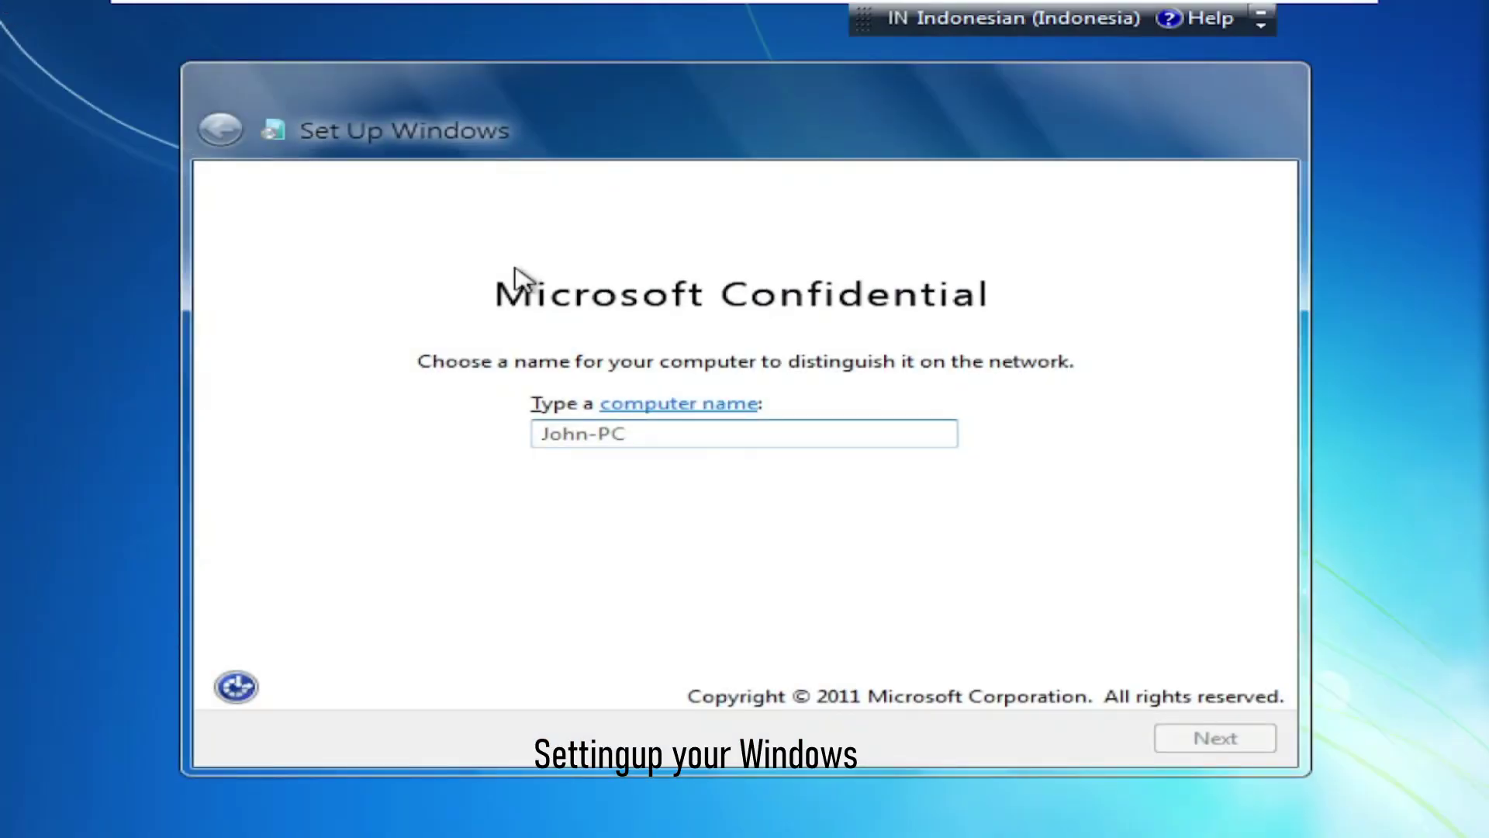
Name the computer User-PC and set its current location to Public network.
left_click(747, 441)
type("User-PC")
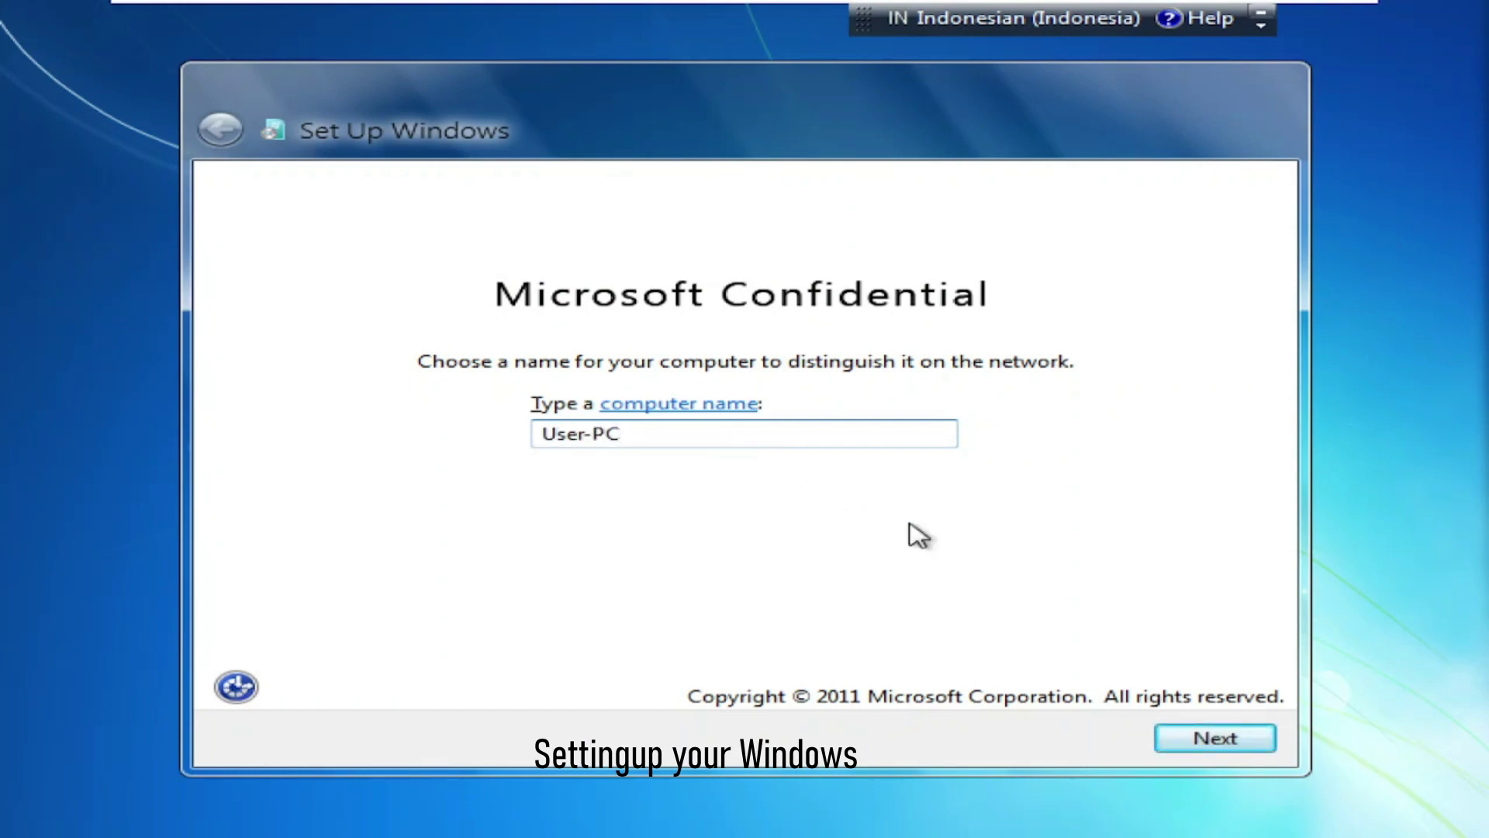
left_click(1233, 746)
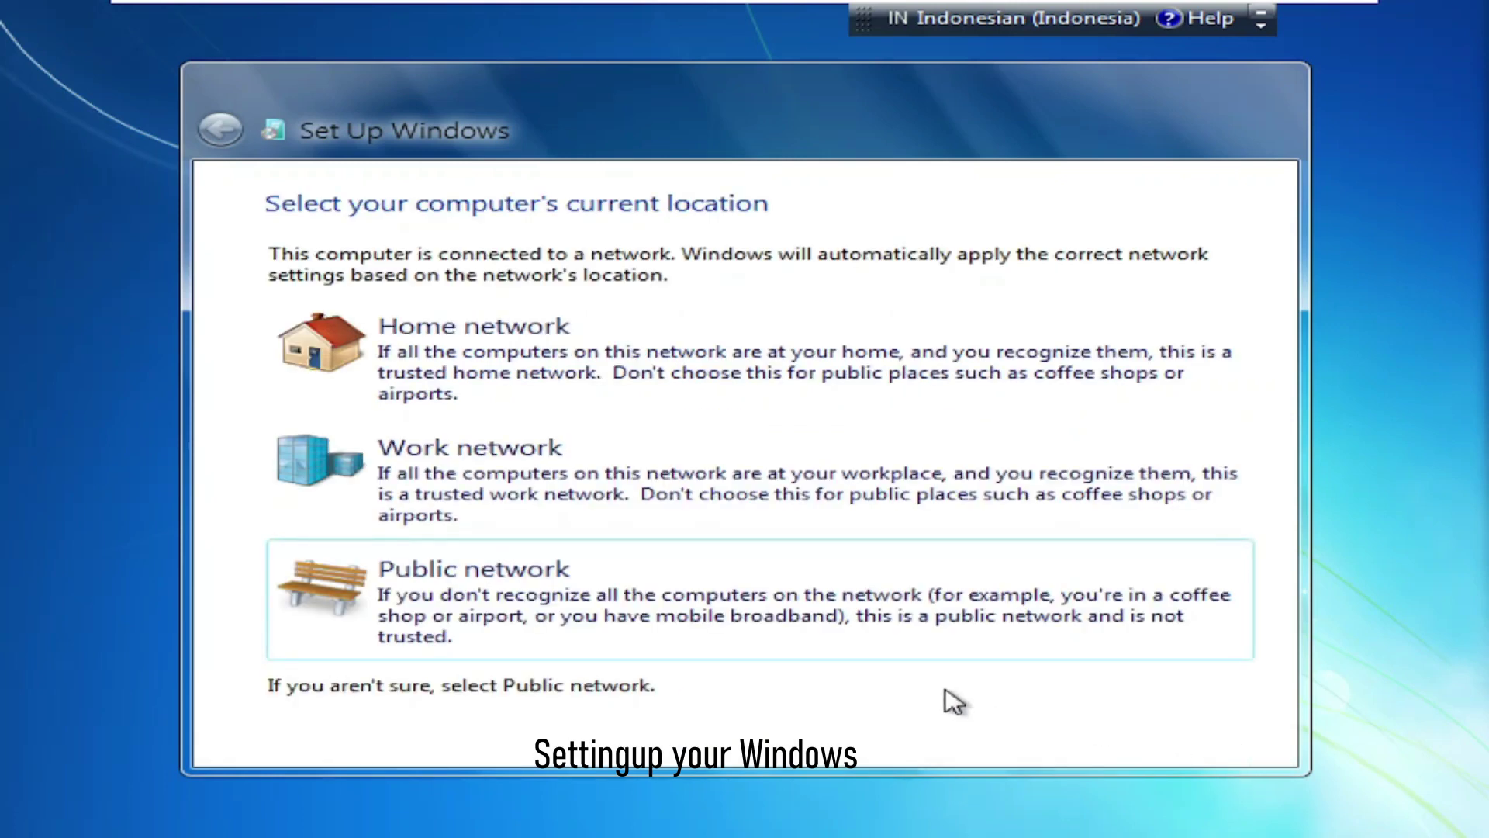
left_click(832, 636)
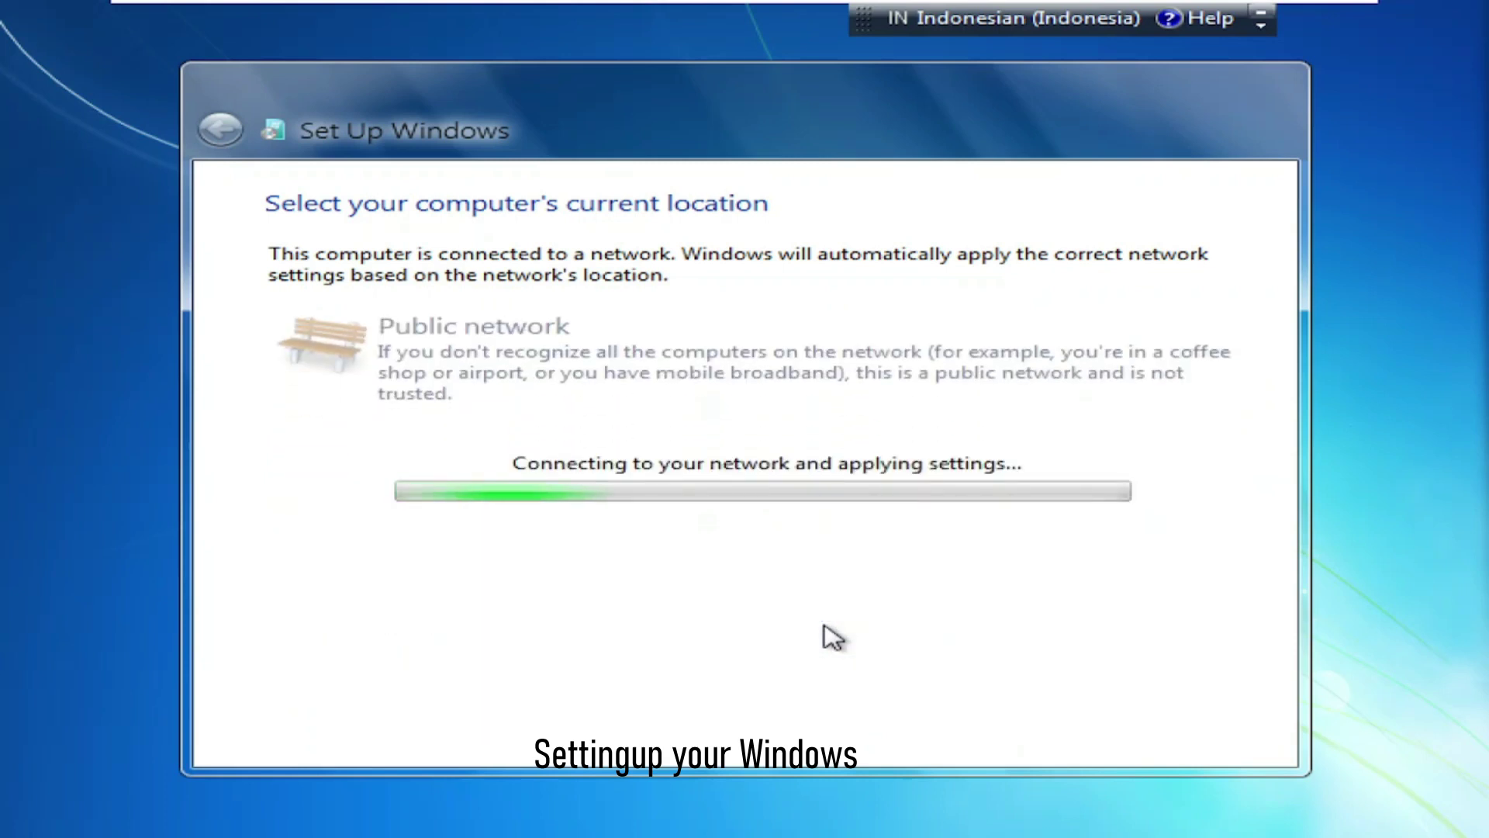
Create the Windows account User without a password and skip the product key.
type("User")
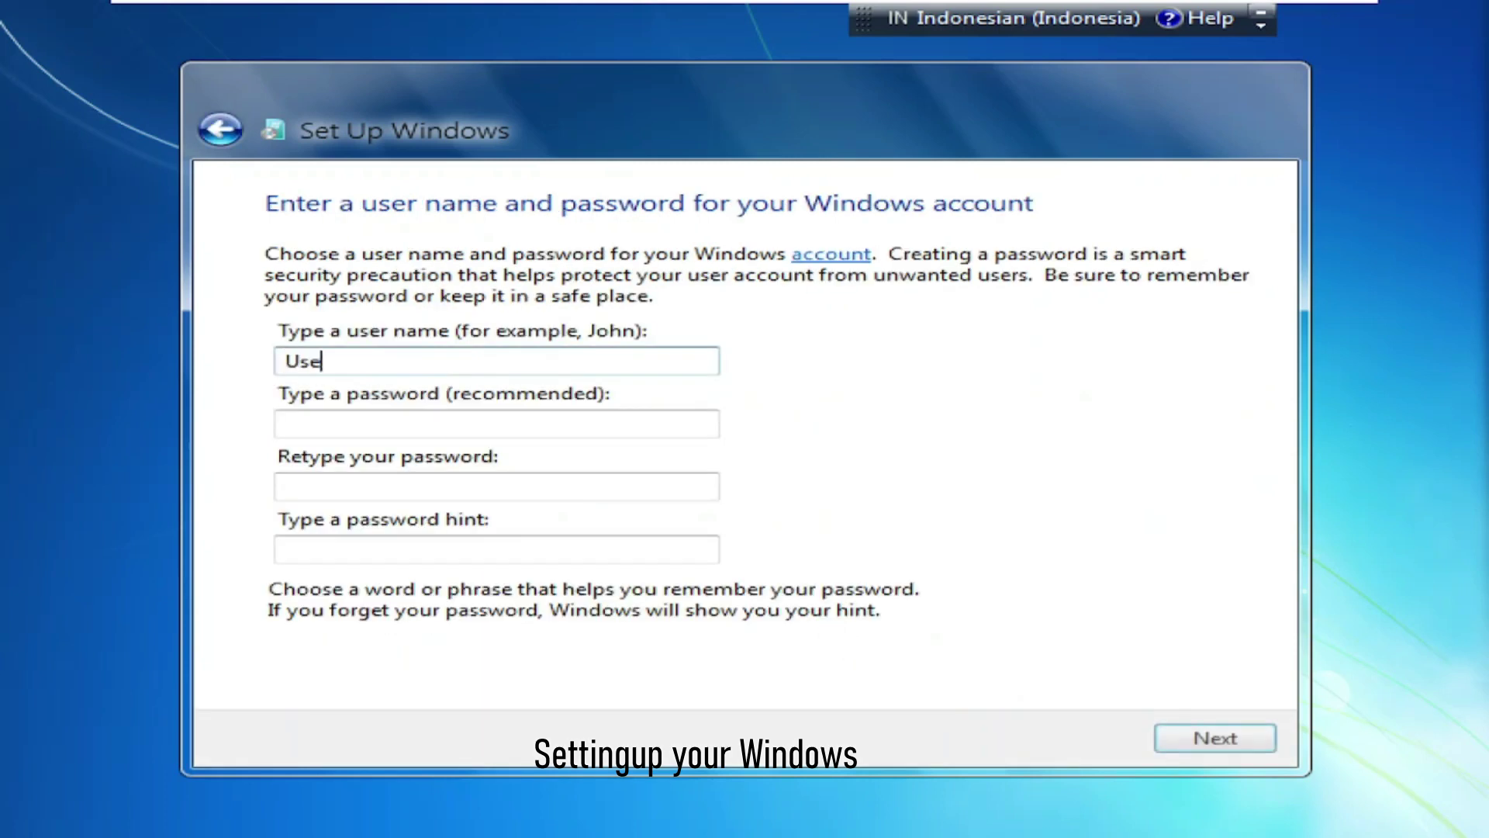
left_click(1198, 739)
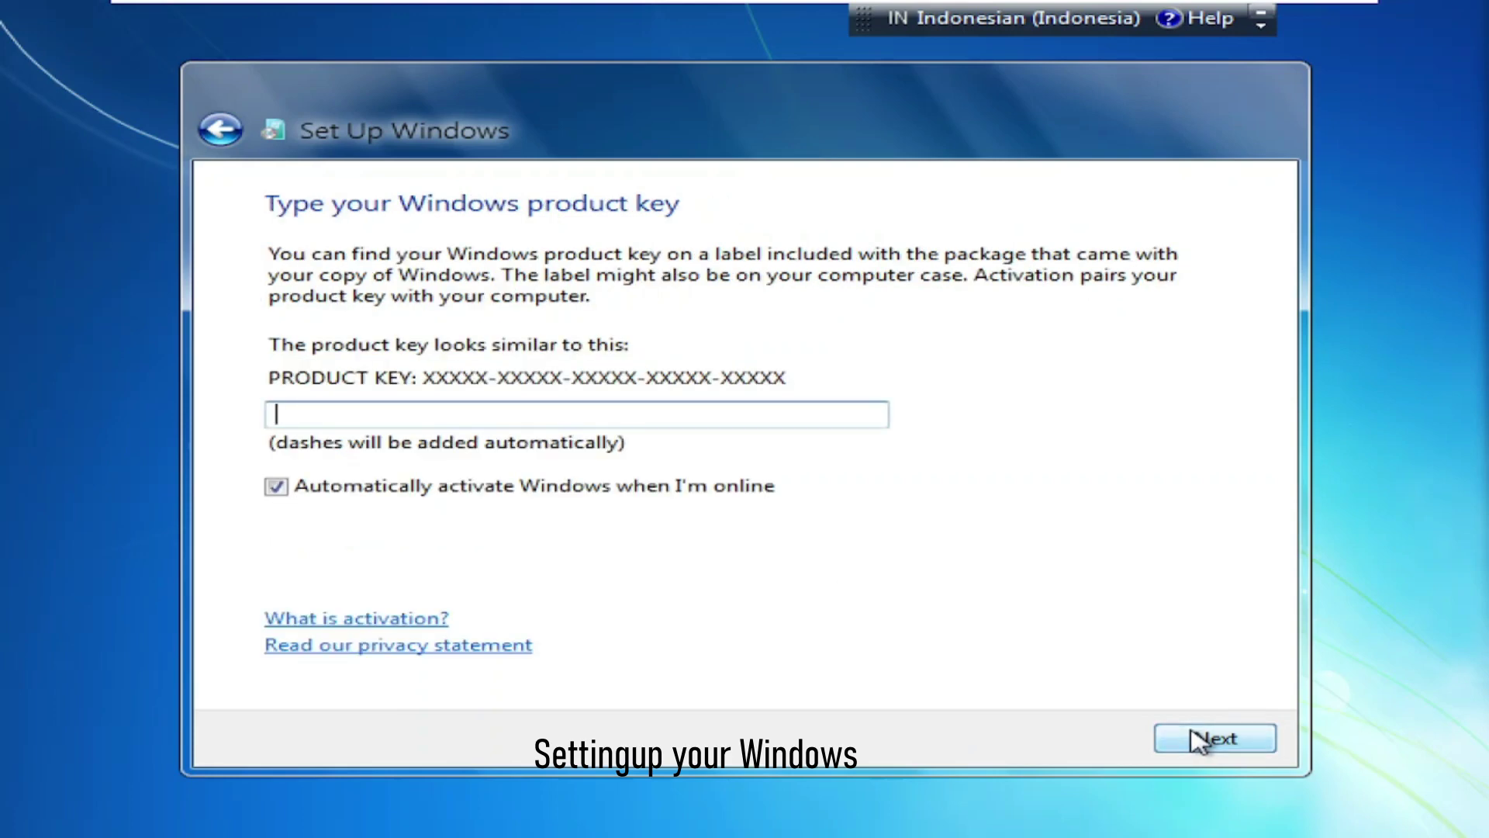
left_click(1198, 740)
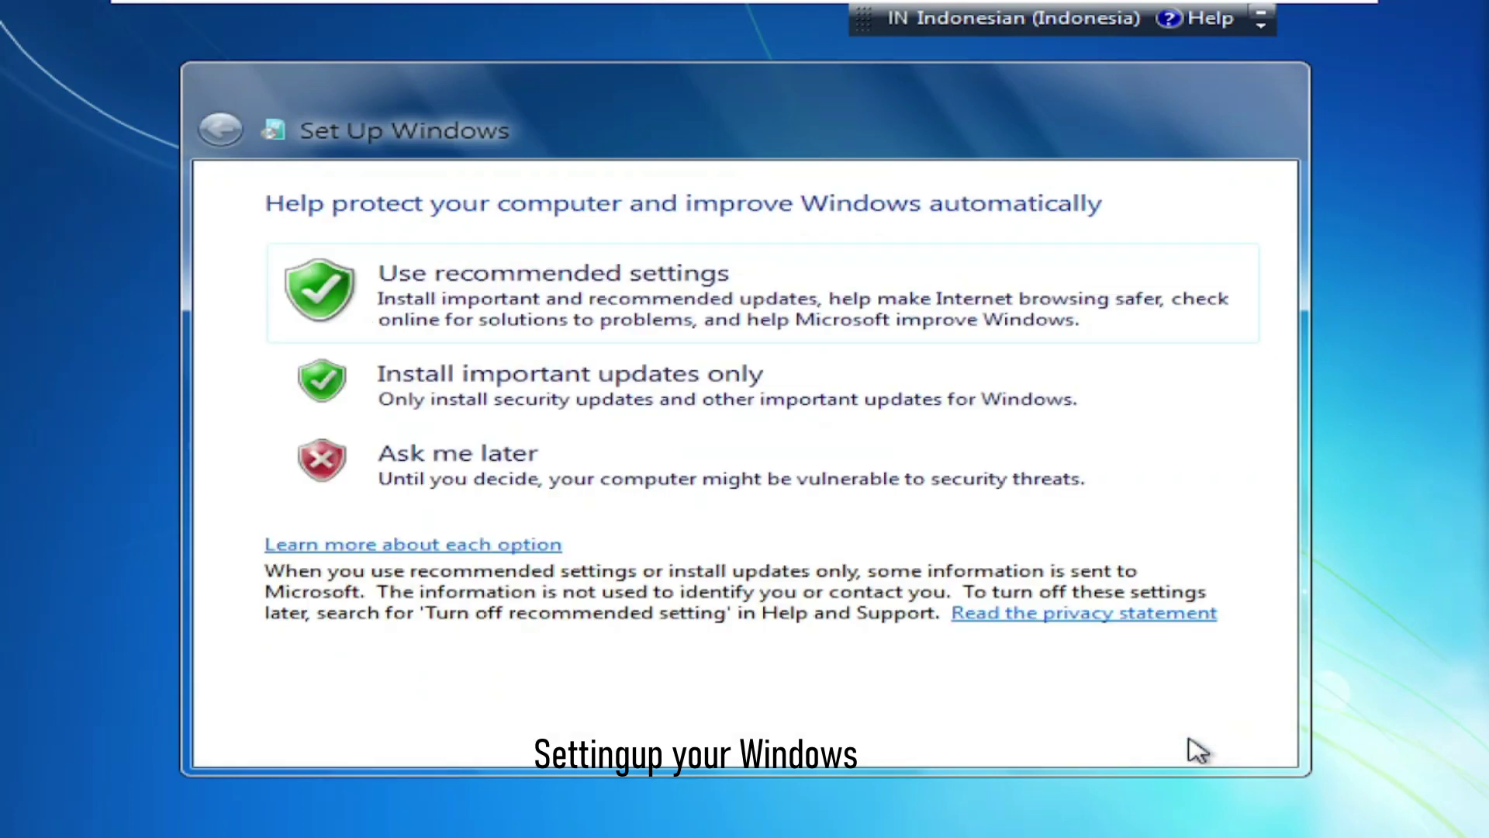
Choose Ask me later for Windows protection and updates, and accept the time and date settings.
left_click(673, 497)
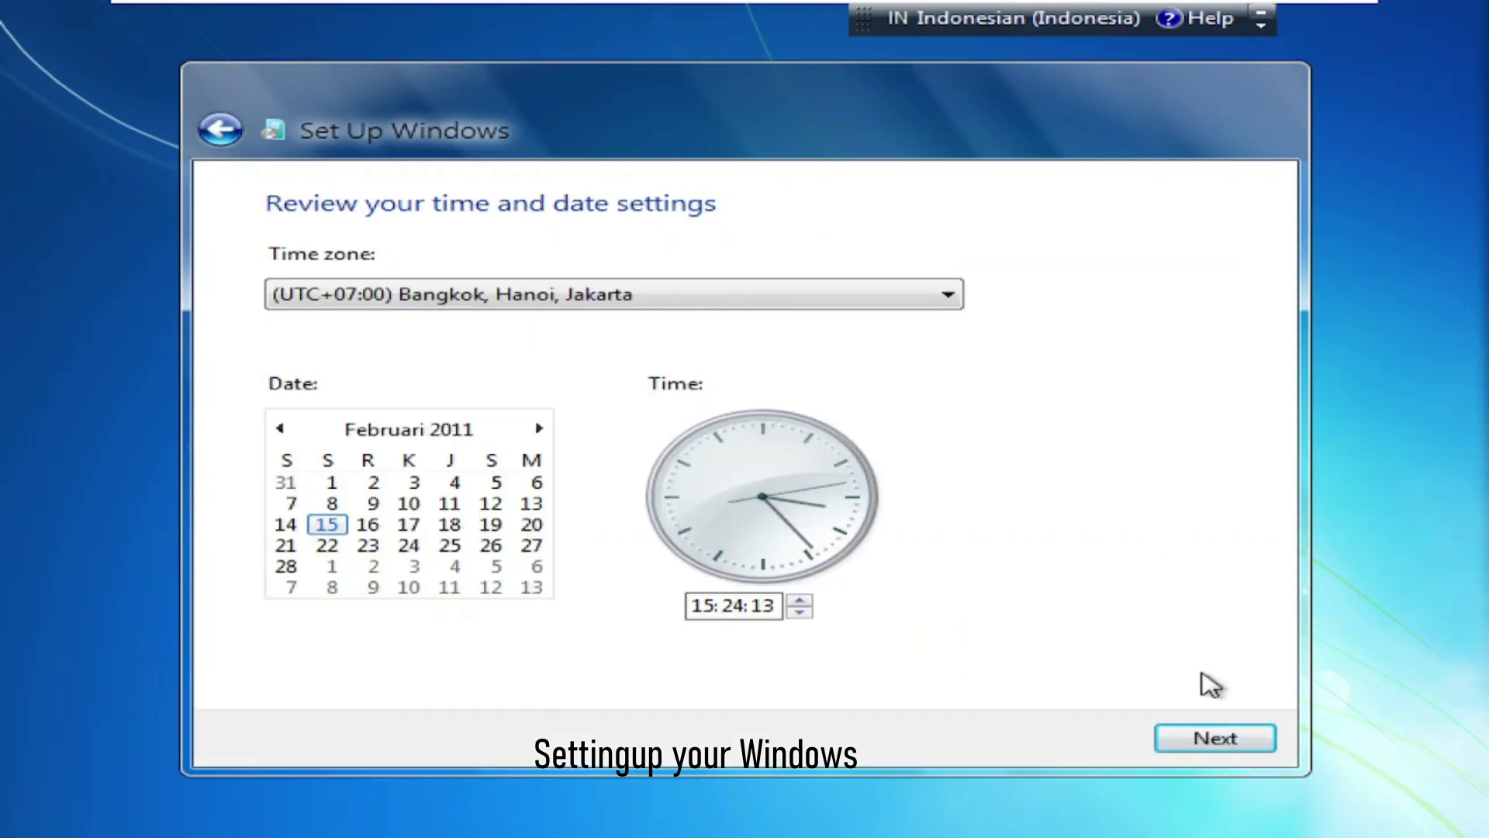
left_click(1231, 737)
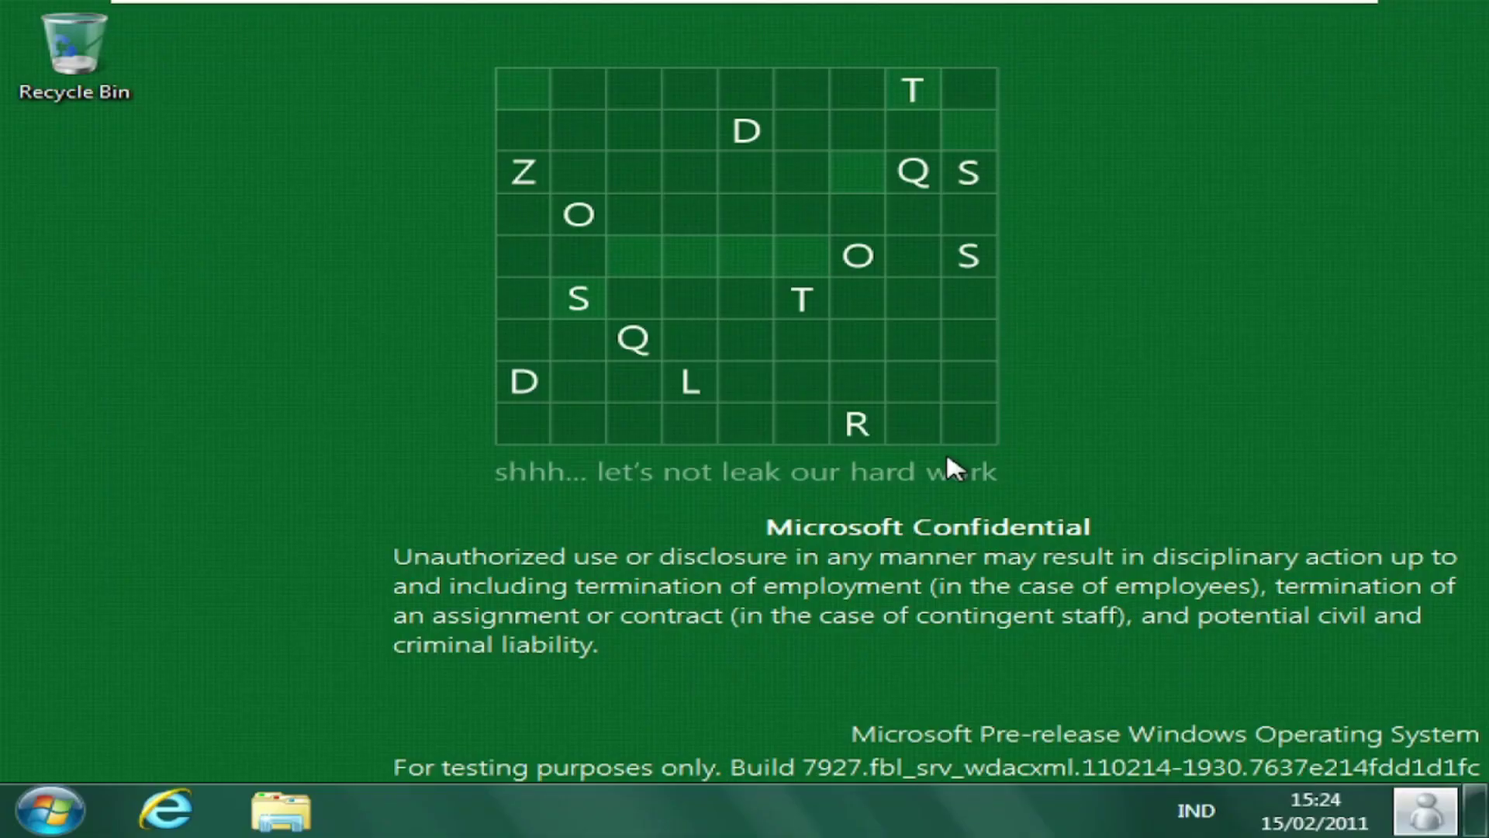
Change the screen resolution to 1366 × 768, keep the change, and close the display settings.
right_click(673, 318)
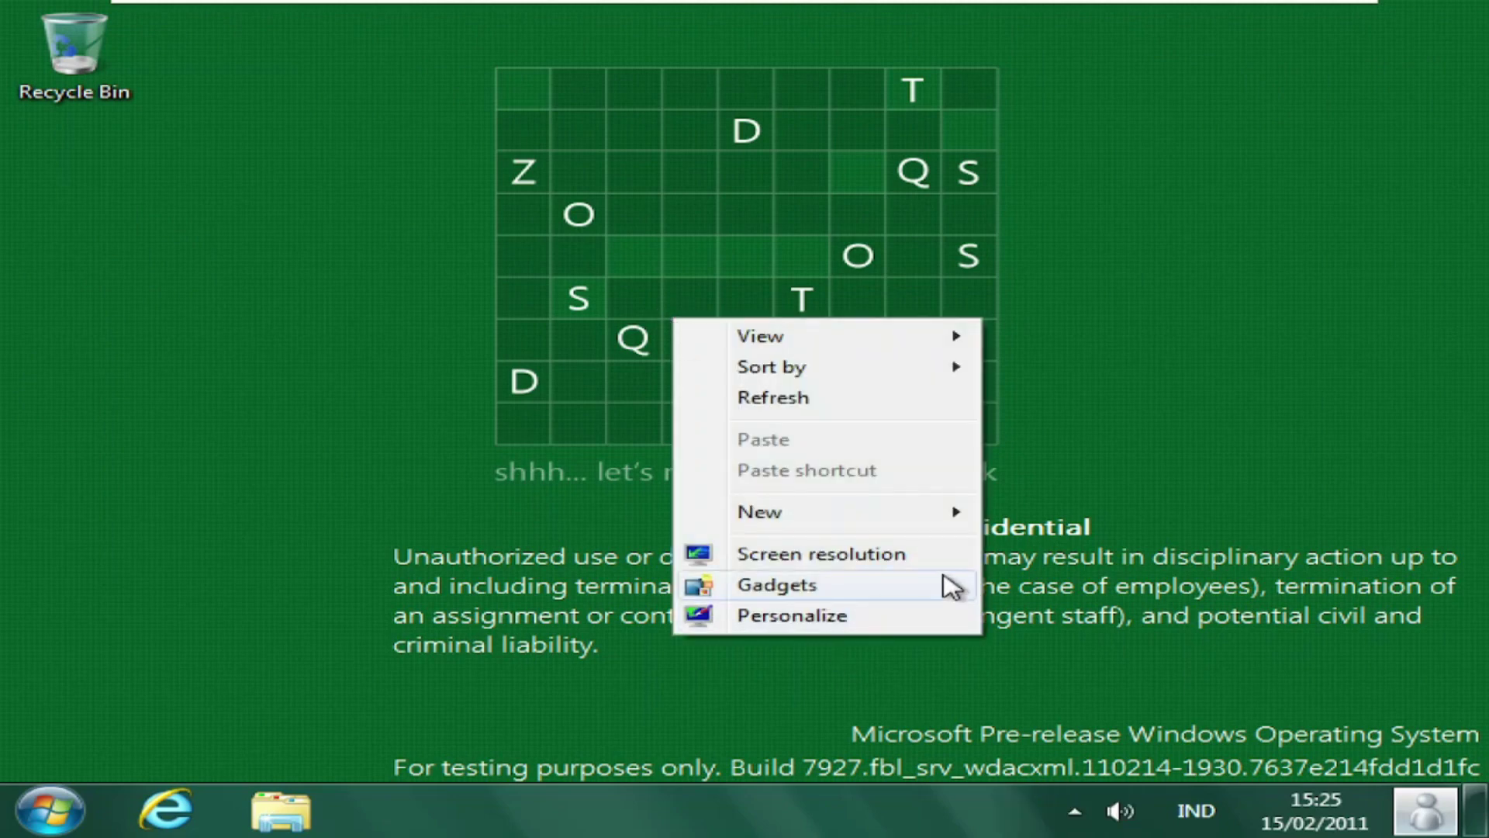
left_click(960, 555)
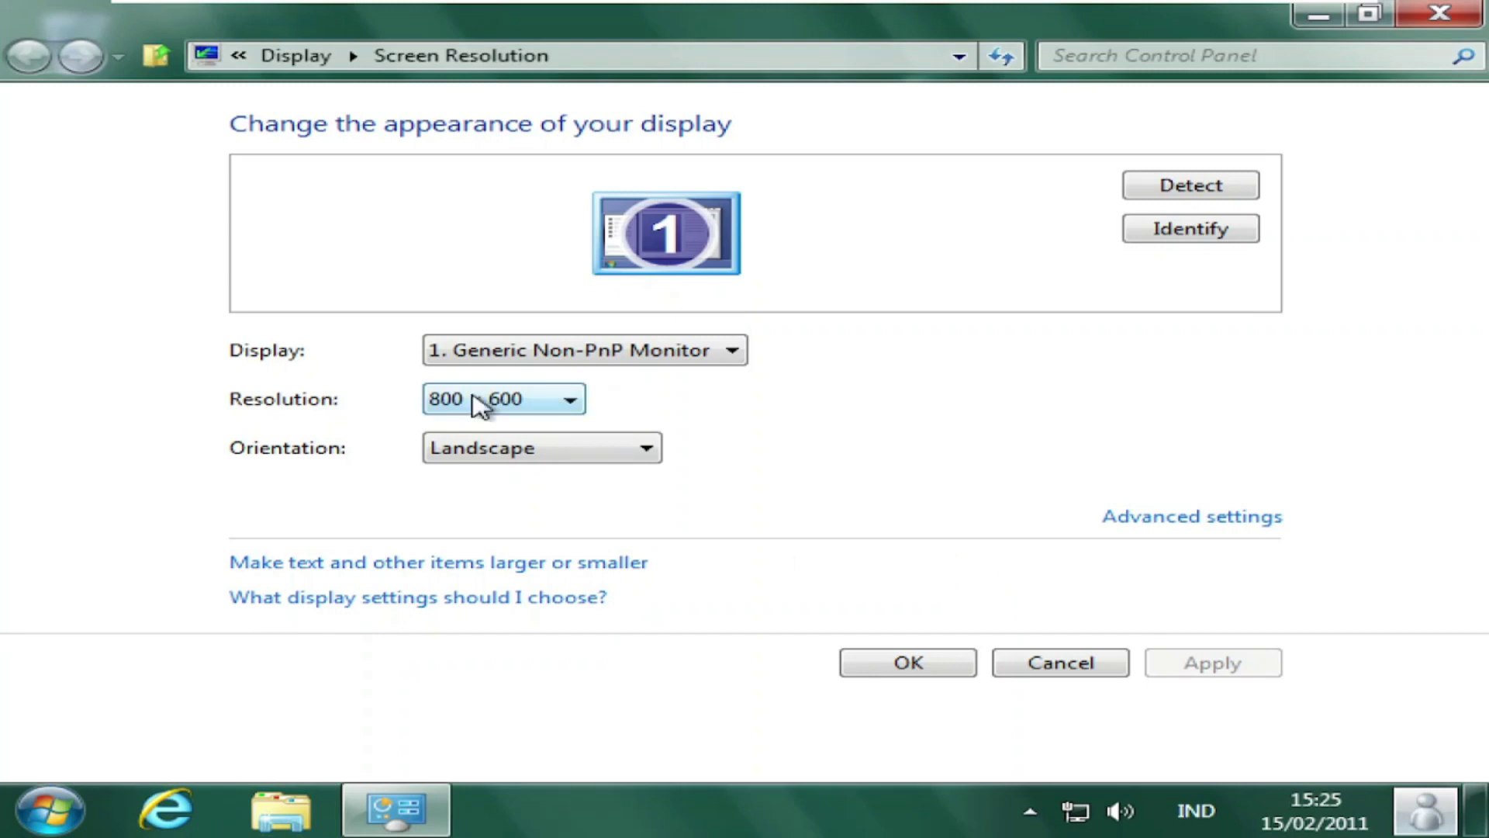
left_click(476, 400)
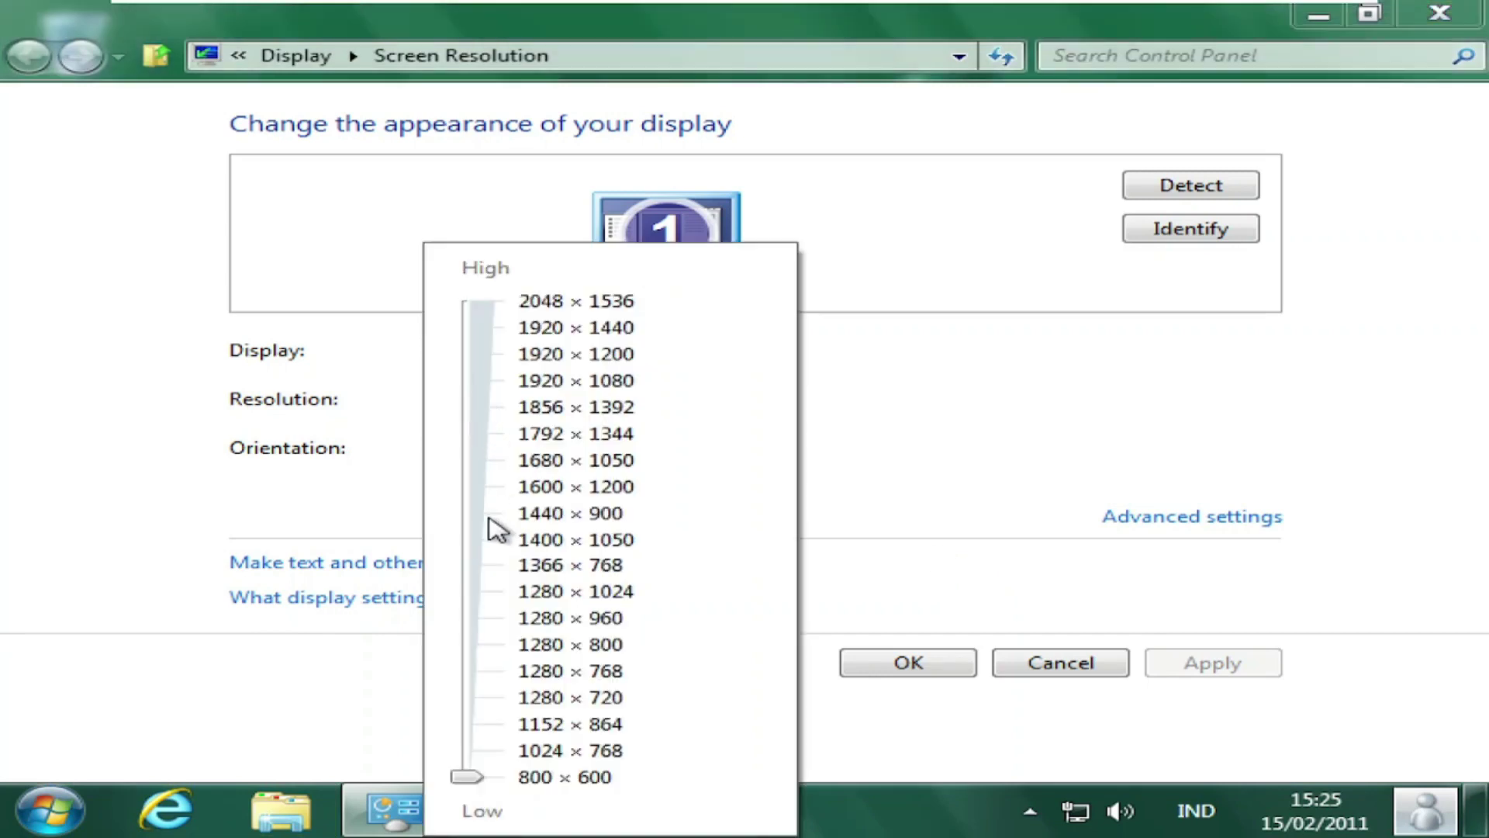
left_click(473, 565)
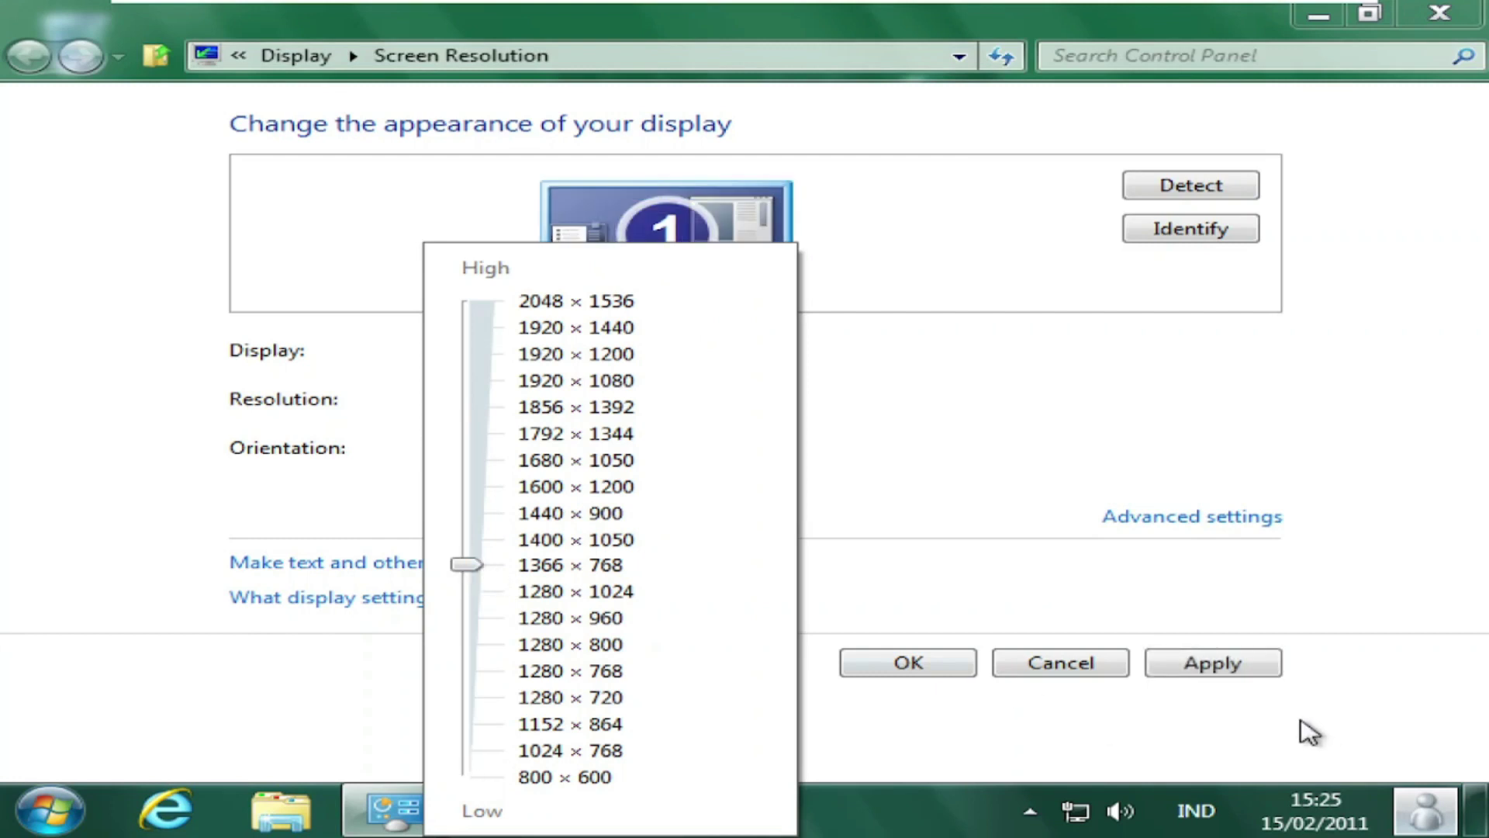
left_click(1259, 678)
left_click(1255, 673)
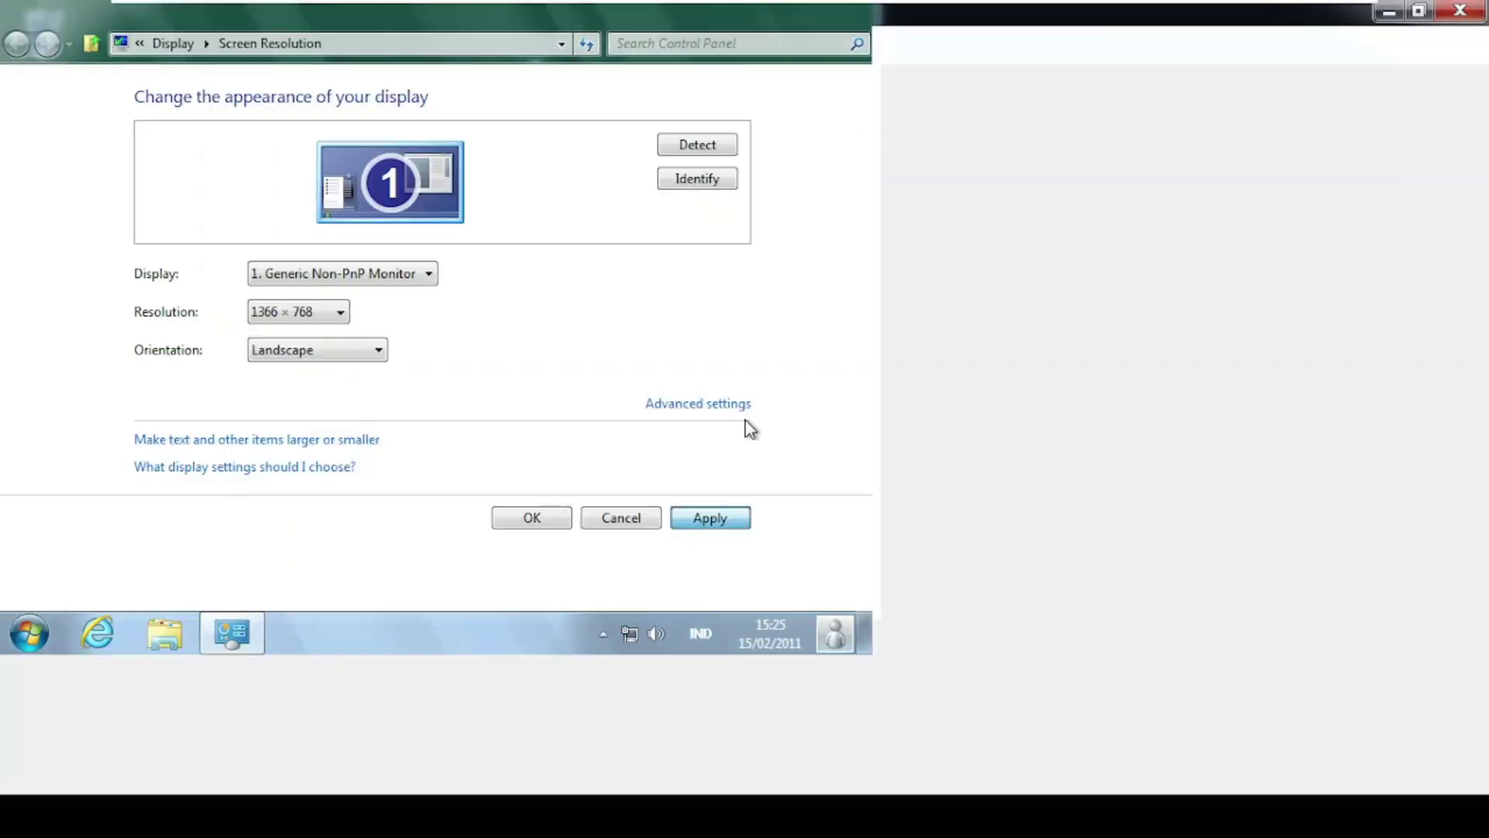
left_click(775, 390)
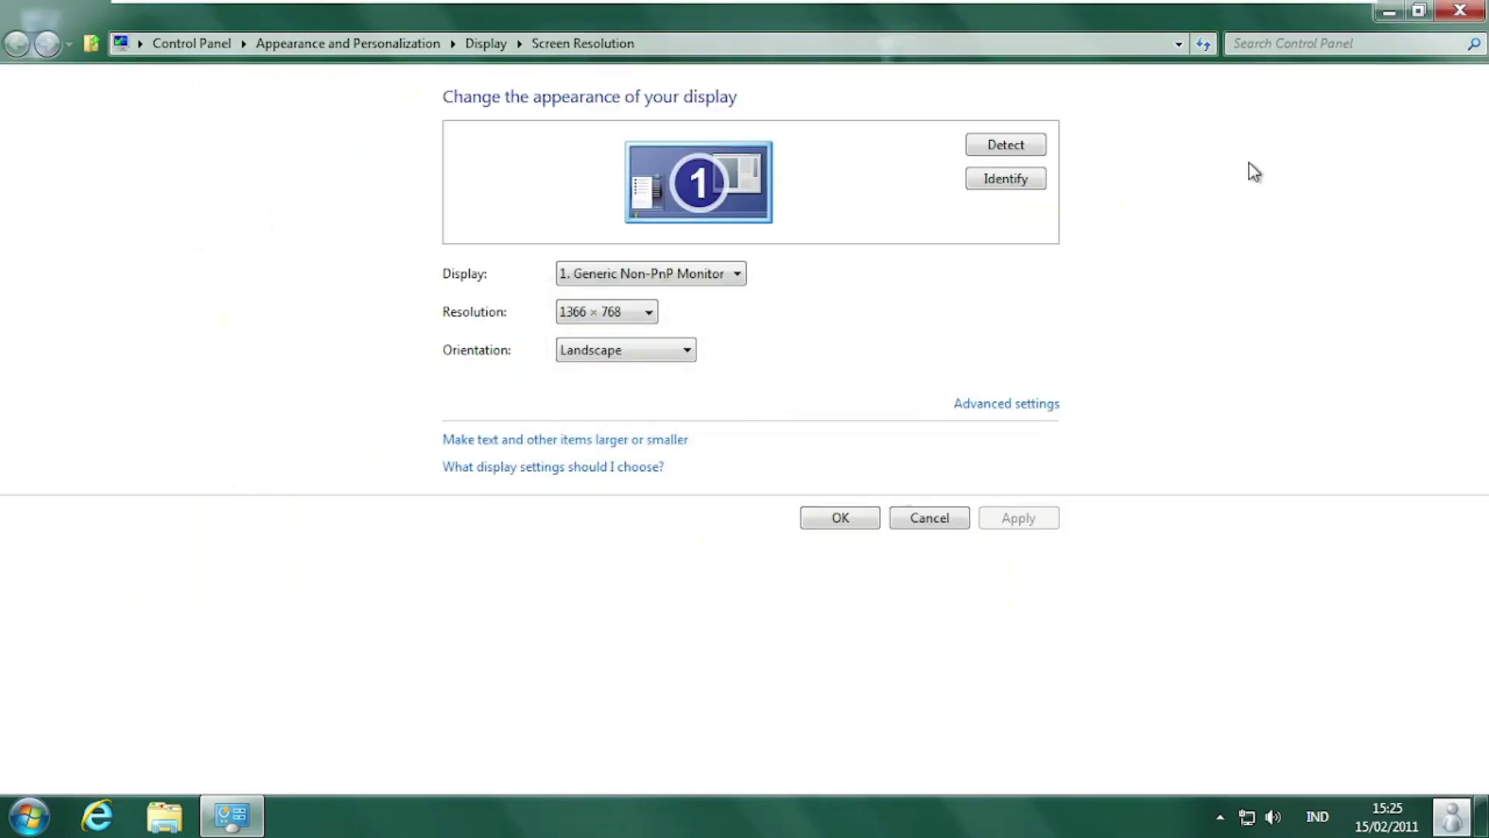
left_click(1482, 19)
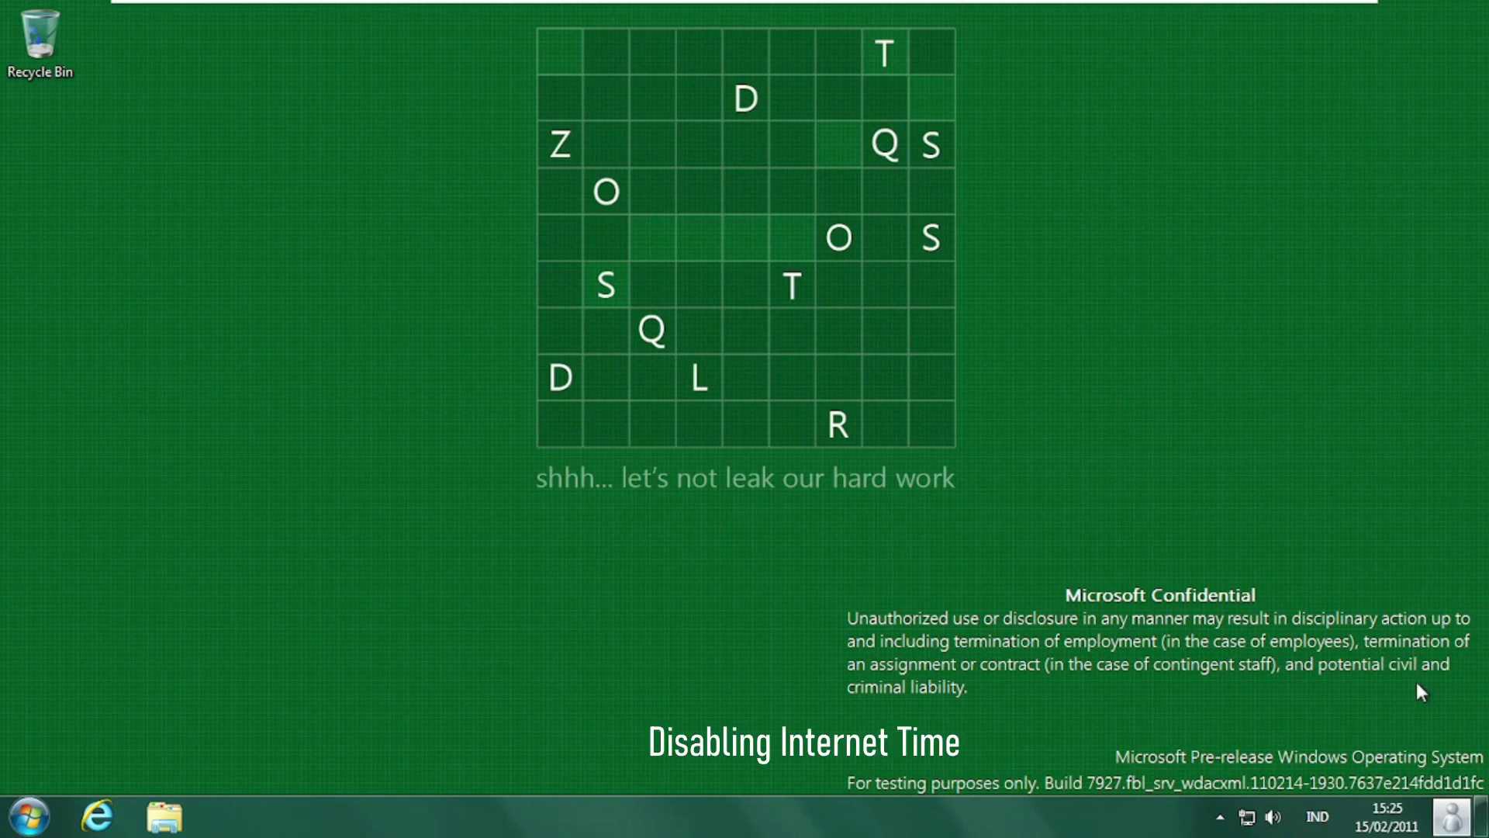
Turn off synchronization with an Internet time server in the Date and Time settings and confirm.
right_click(1391, 830)
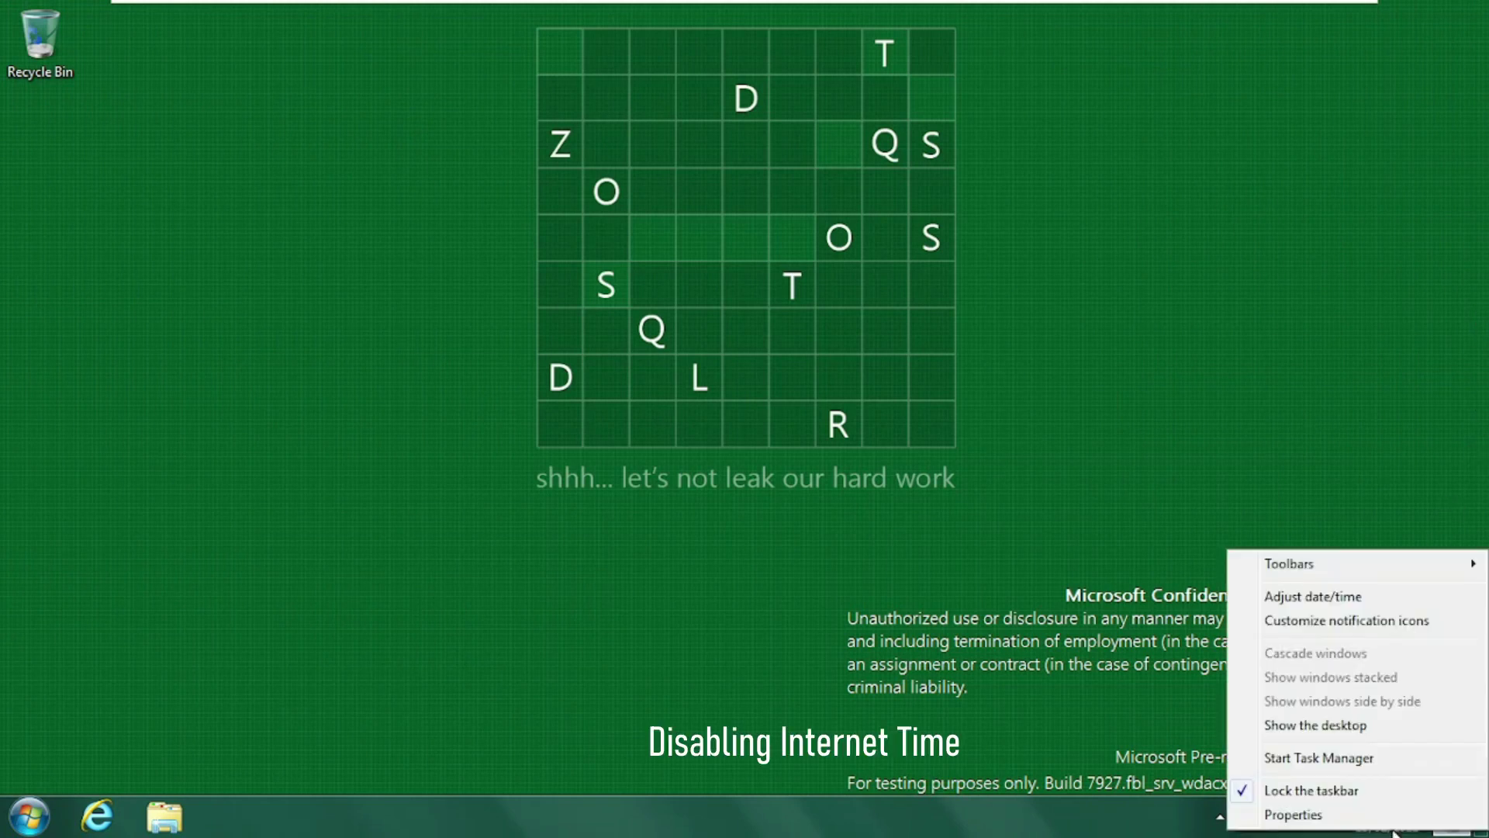
left_click(1379, 598)
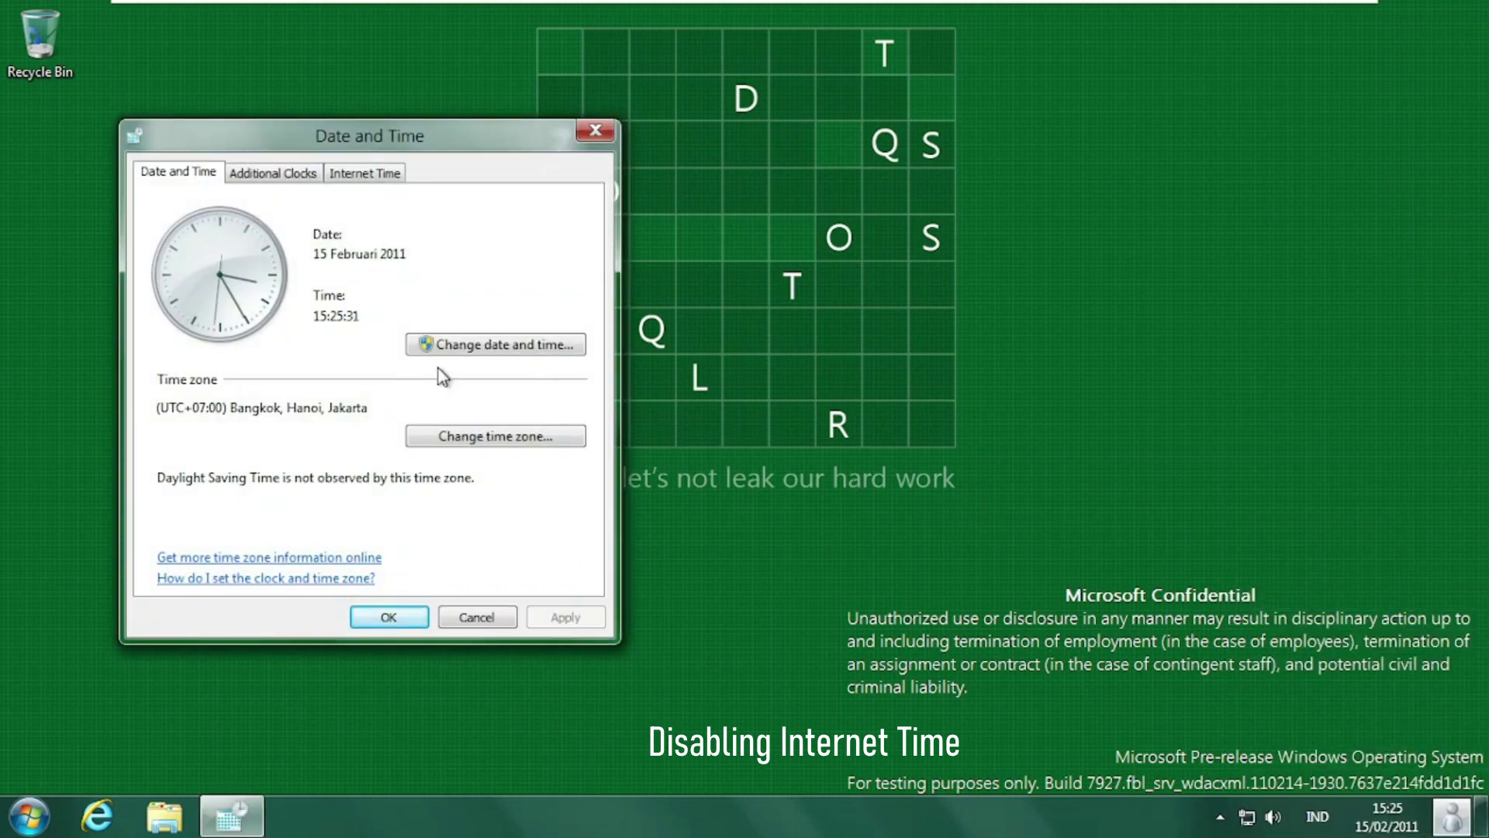
left_click(362, 174)
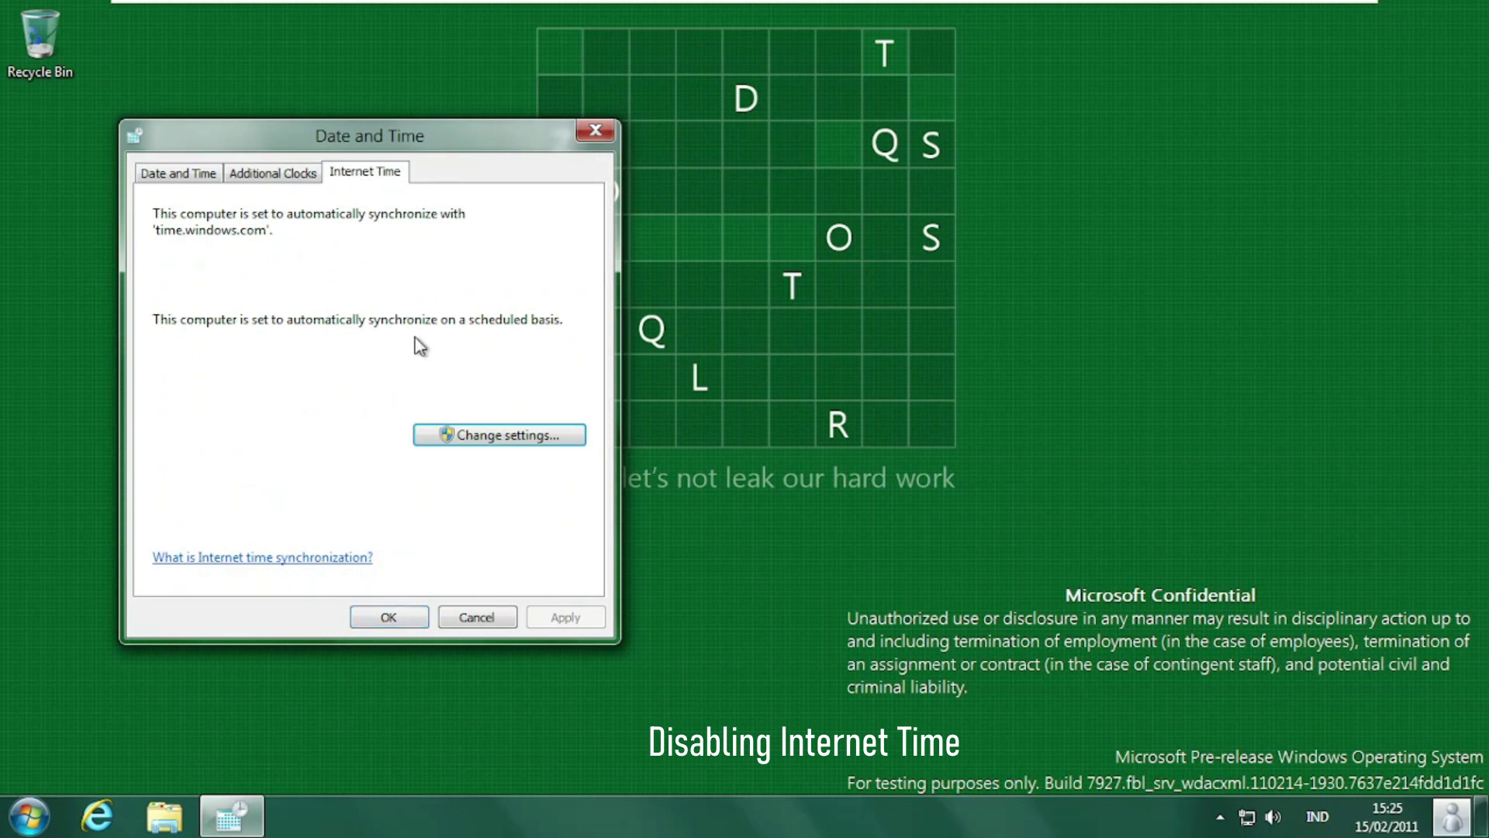
left_click(479, 440)
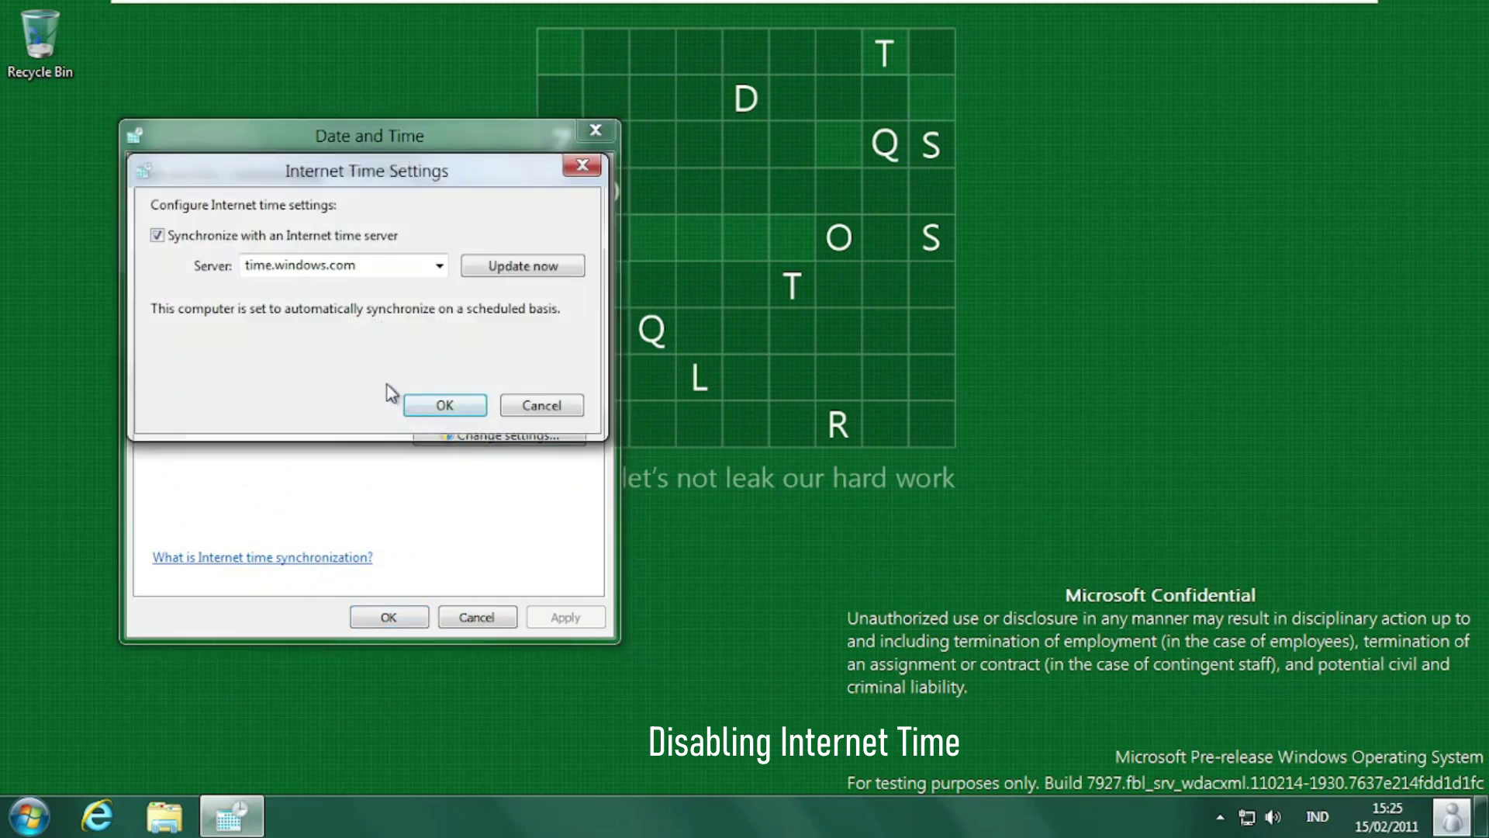
left_click(249, 247)
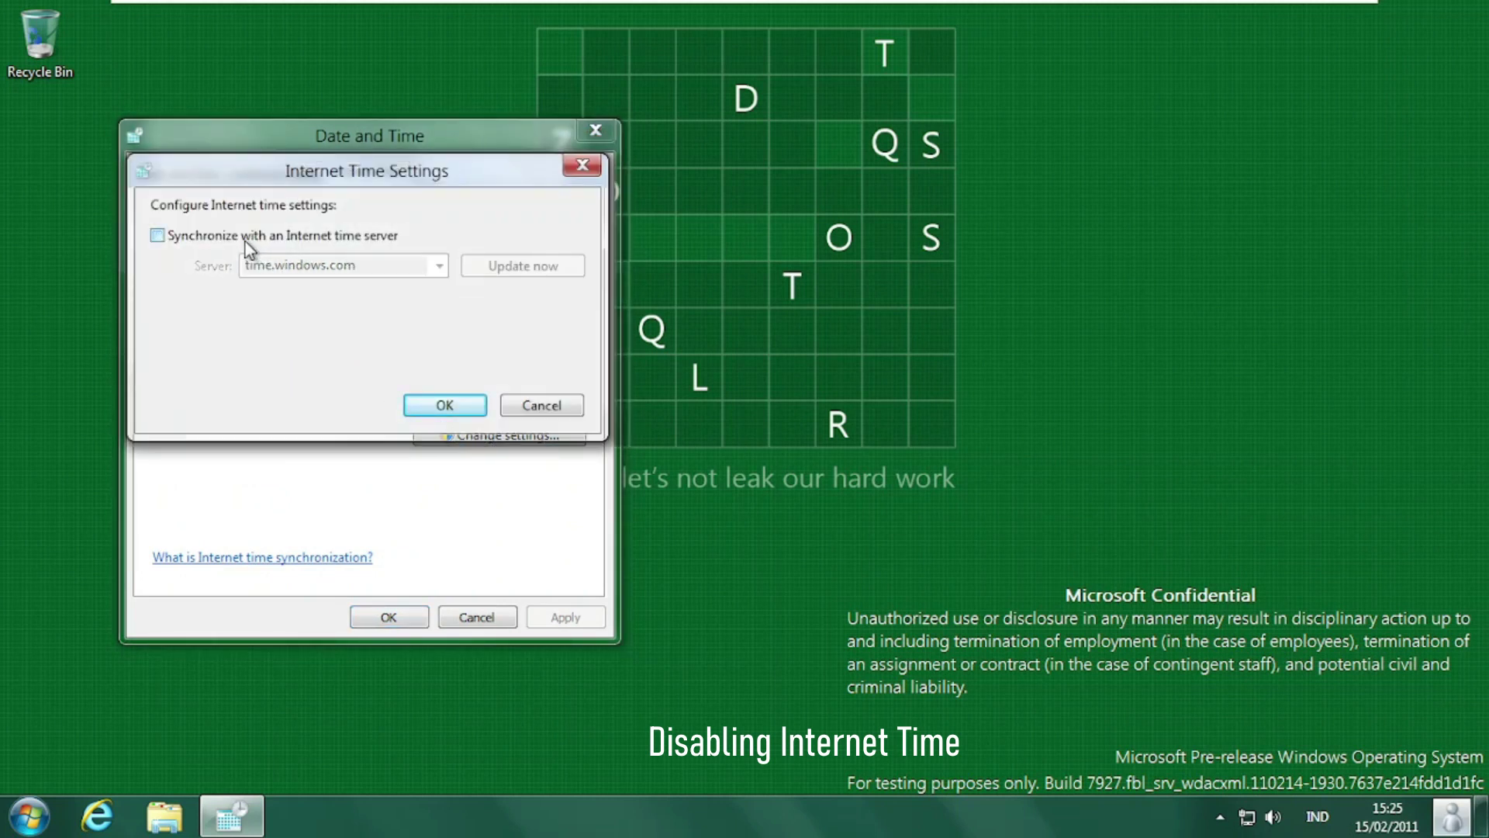
left_click(434, 404)
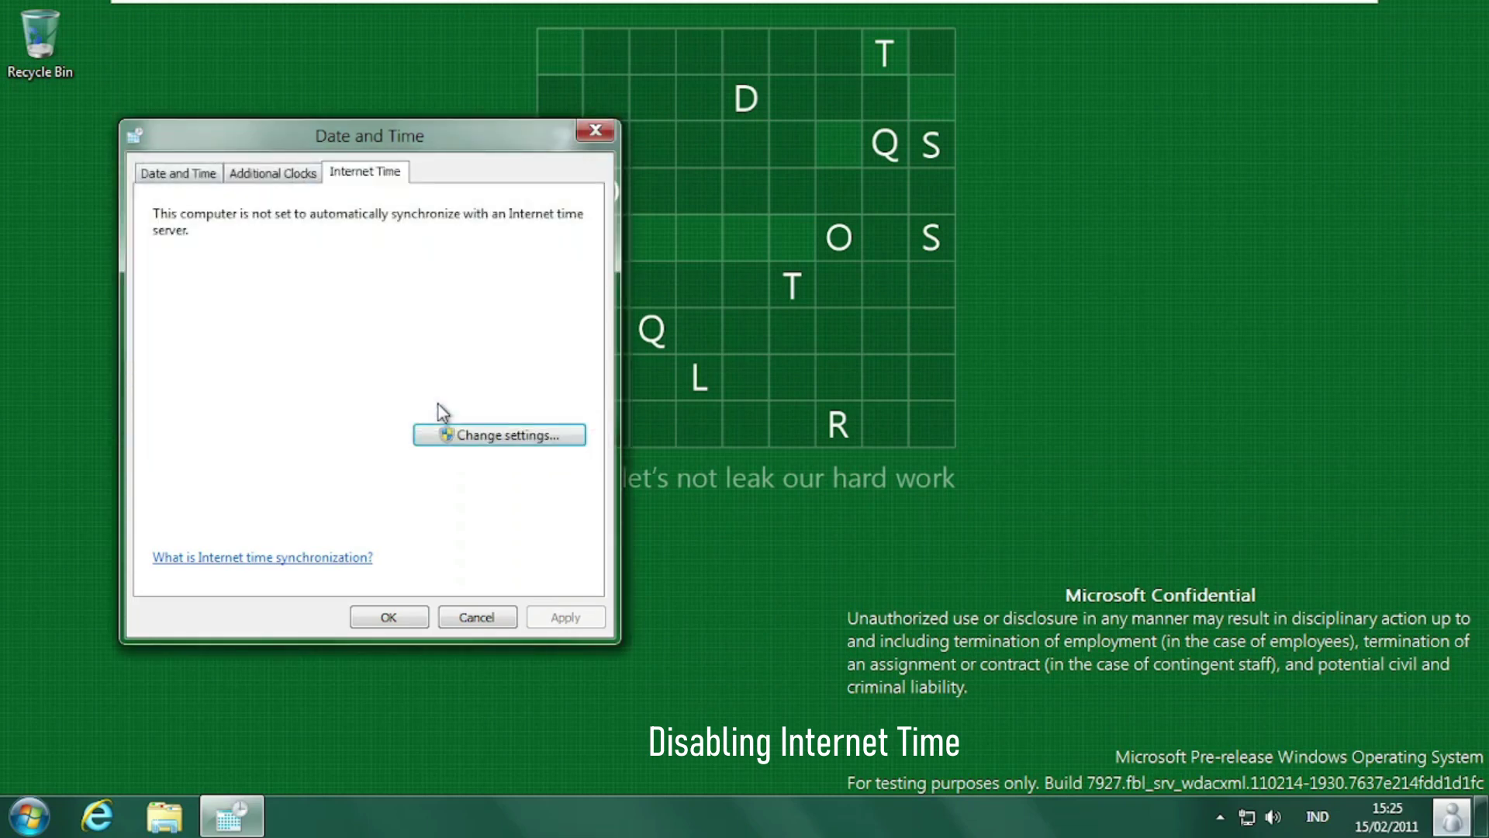
left_click(381, 625)
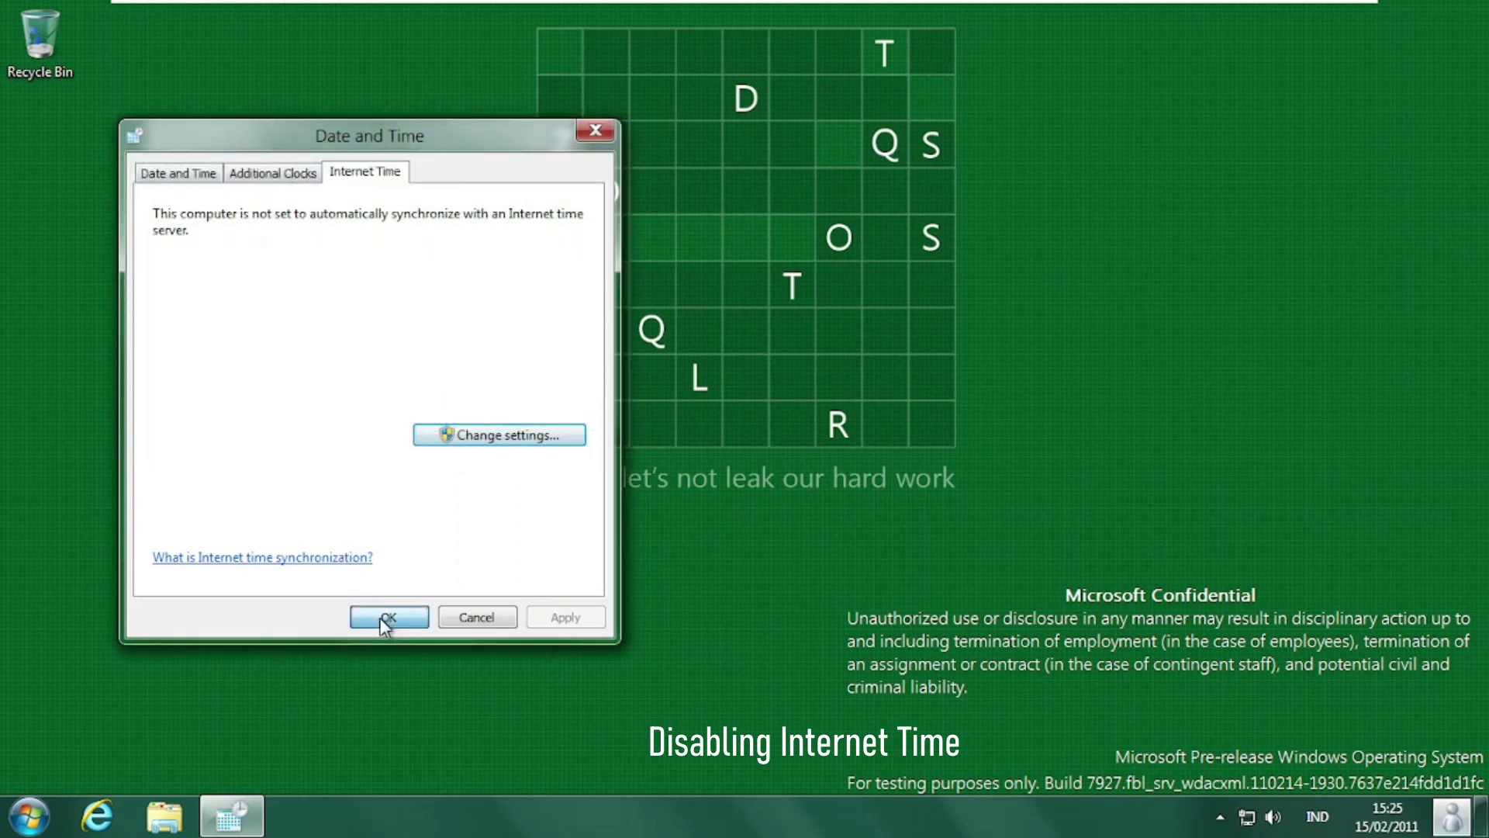
Switch to Internet Explorer, postpone its first-time setup with Ask me later, and maximize the browser window.
left_click(119, 824)
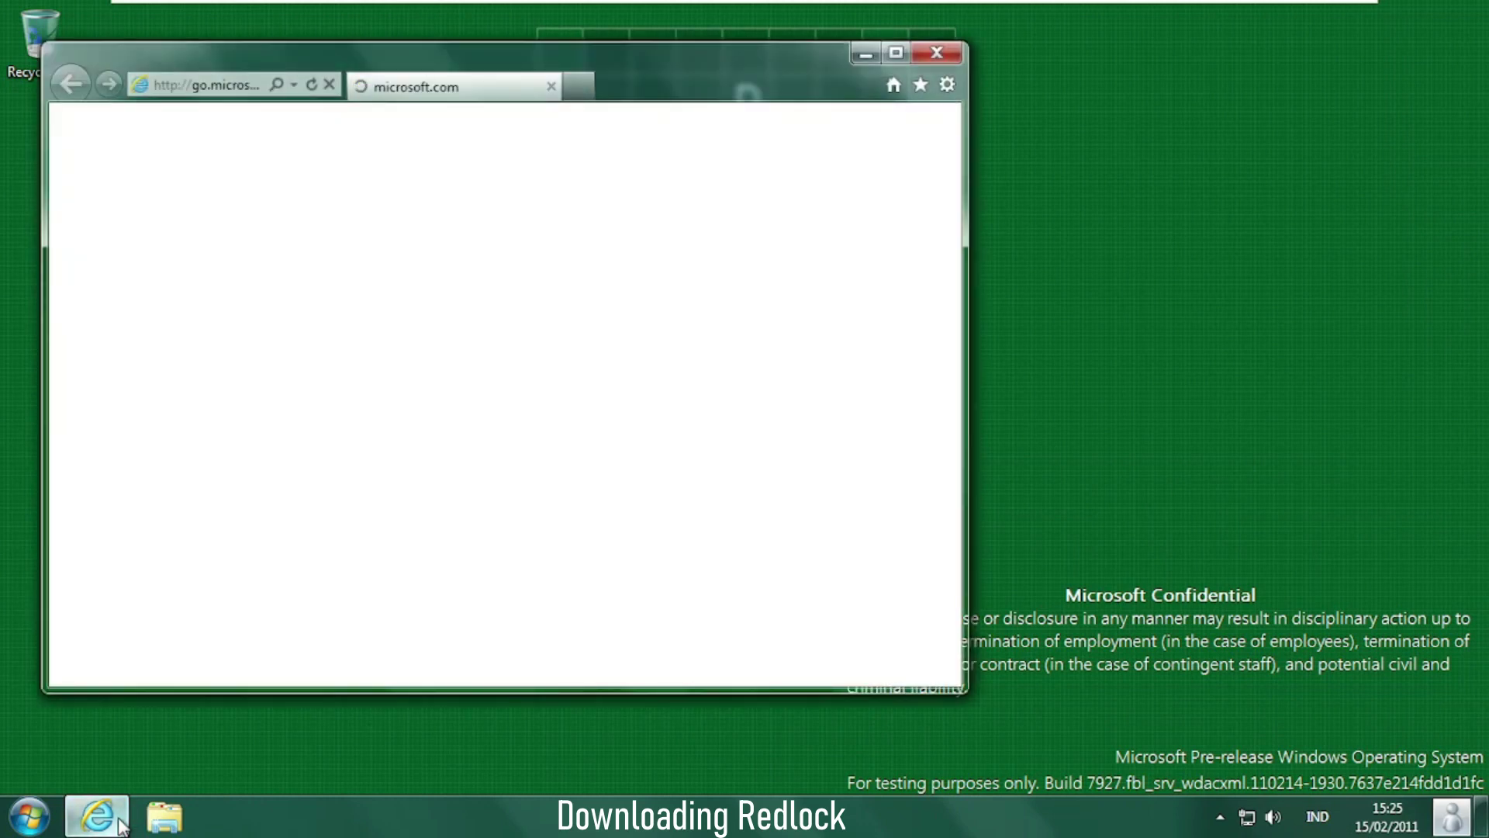
left_click(200, 84)
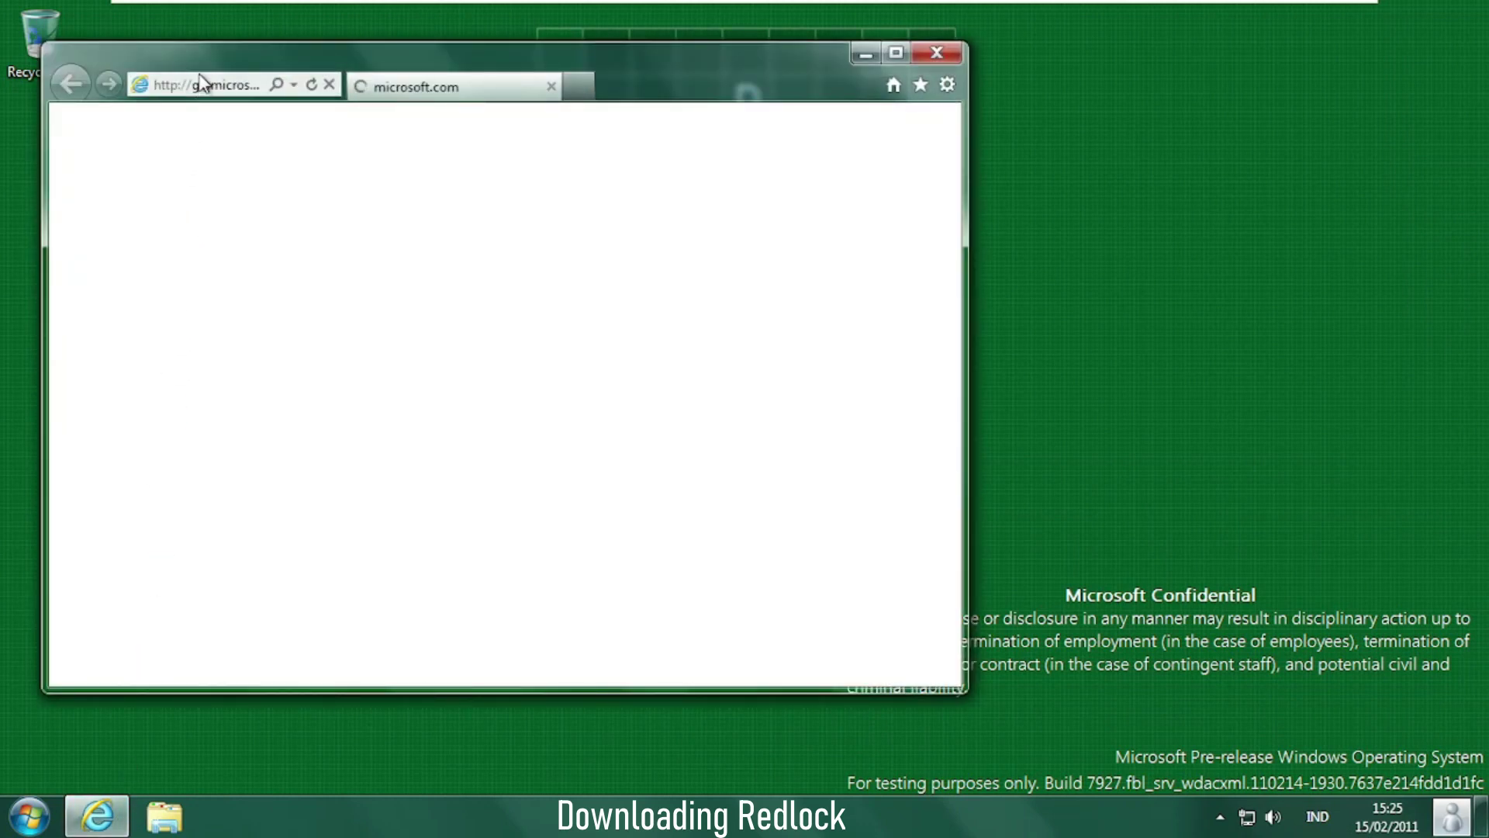
type("w")
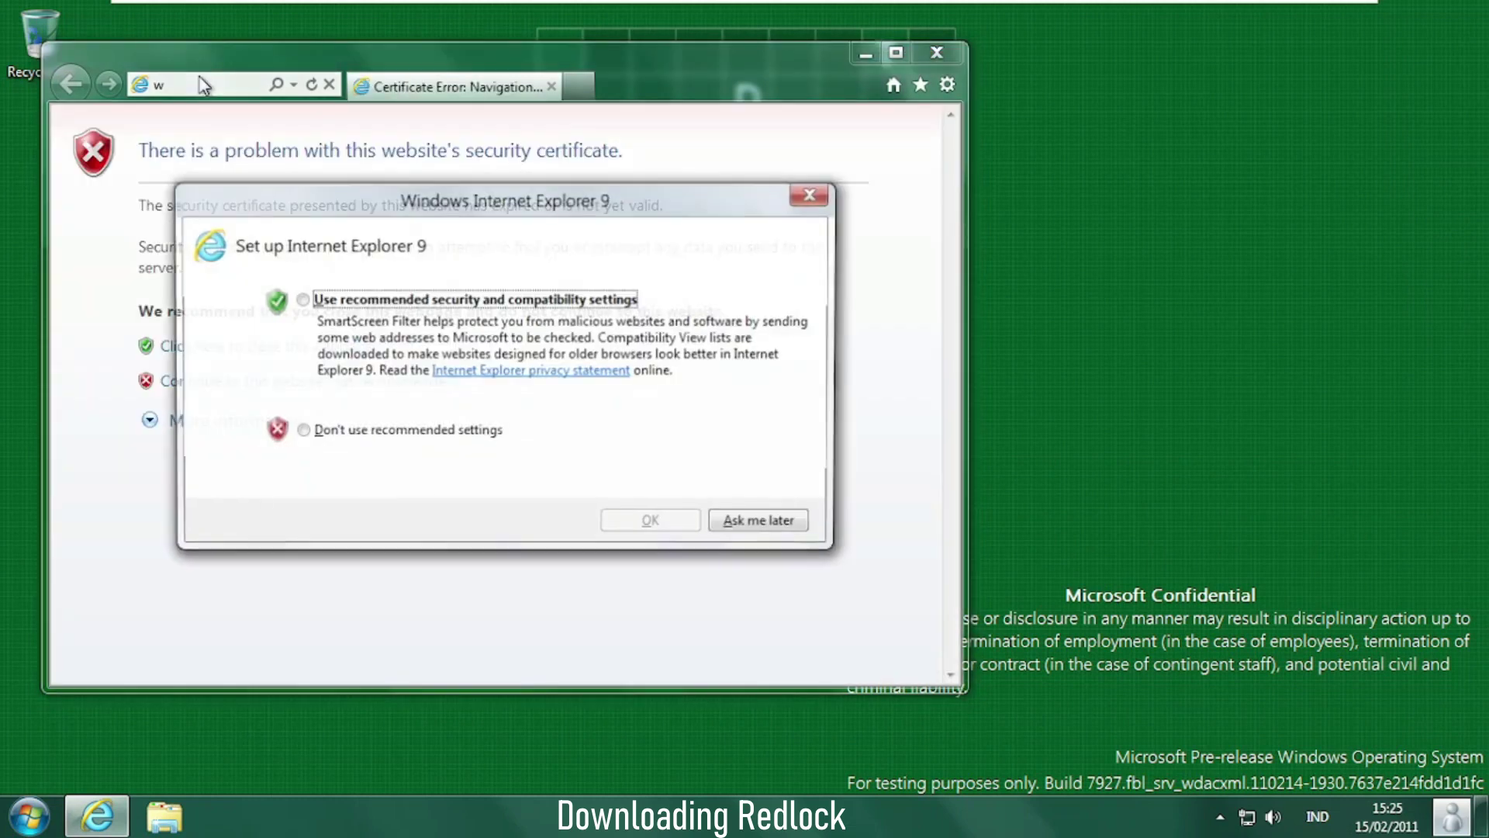
left_click(761, 521)
left_click(896, 53)
left_click(902, 44)
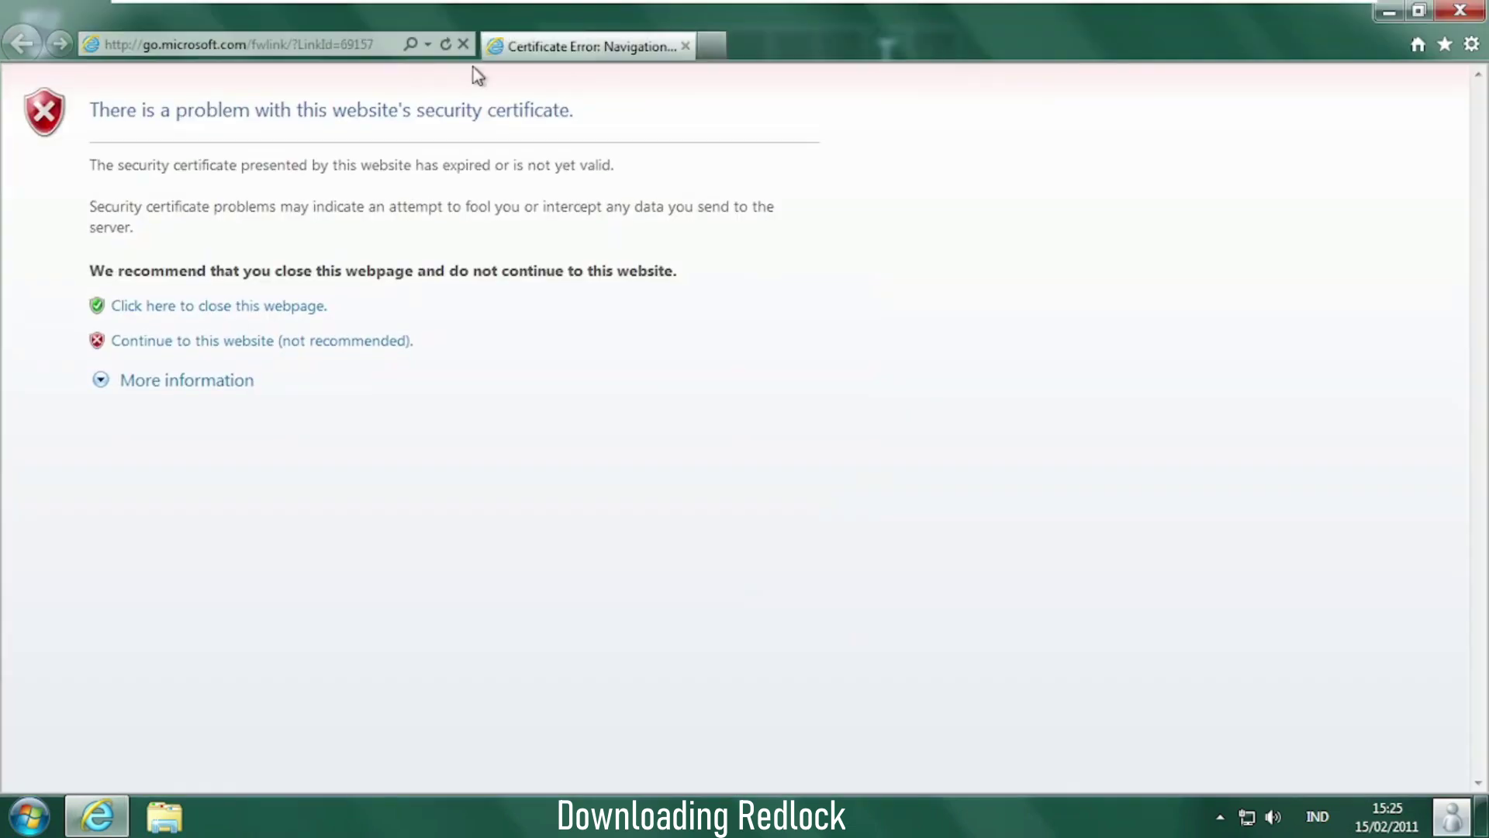
left_click(331, 44)
type("www.google.com")
key("Return")
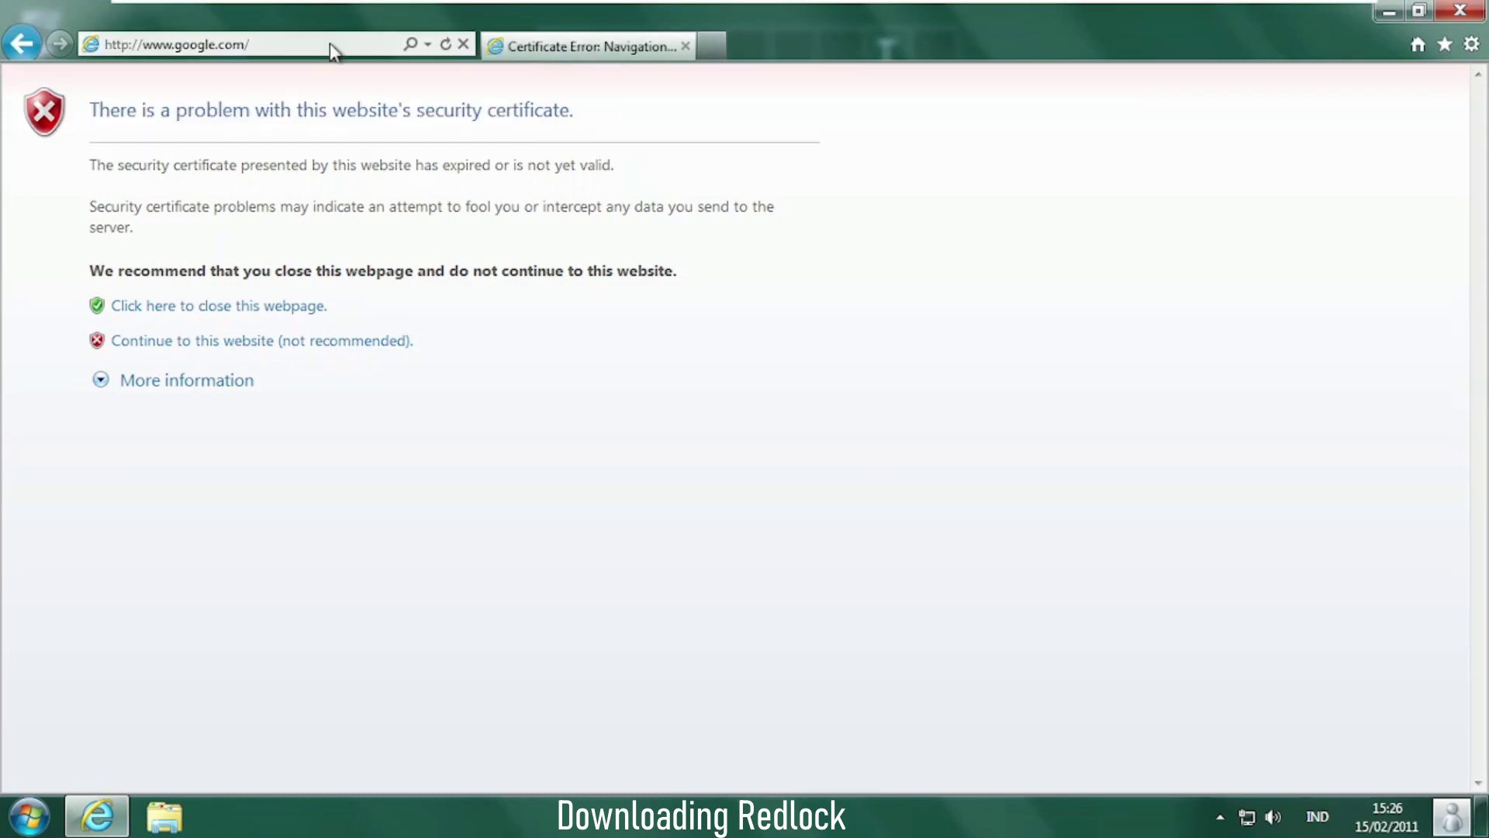
left_click(376, 342)
Search Google for redlock windows 8, continuing past the certificate warning to the results.
left_click(589, 283)
type("re")
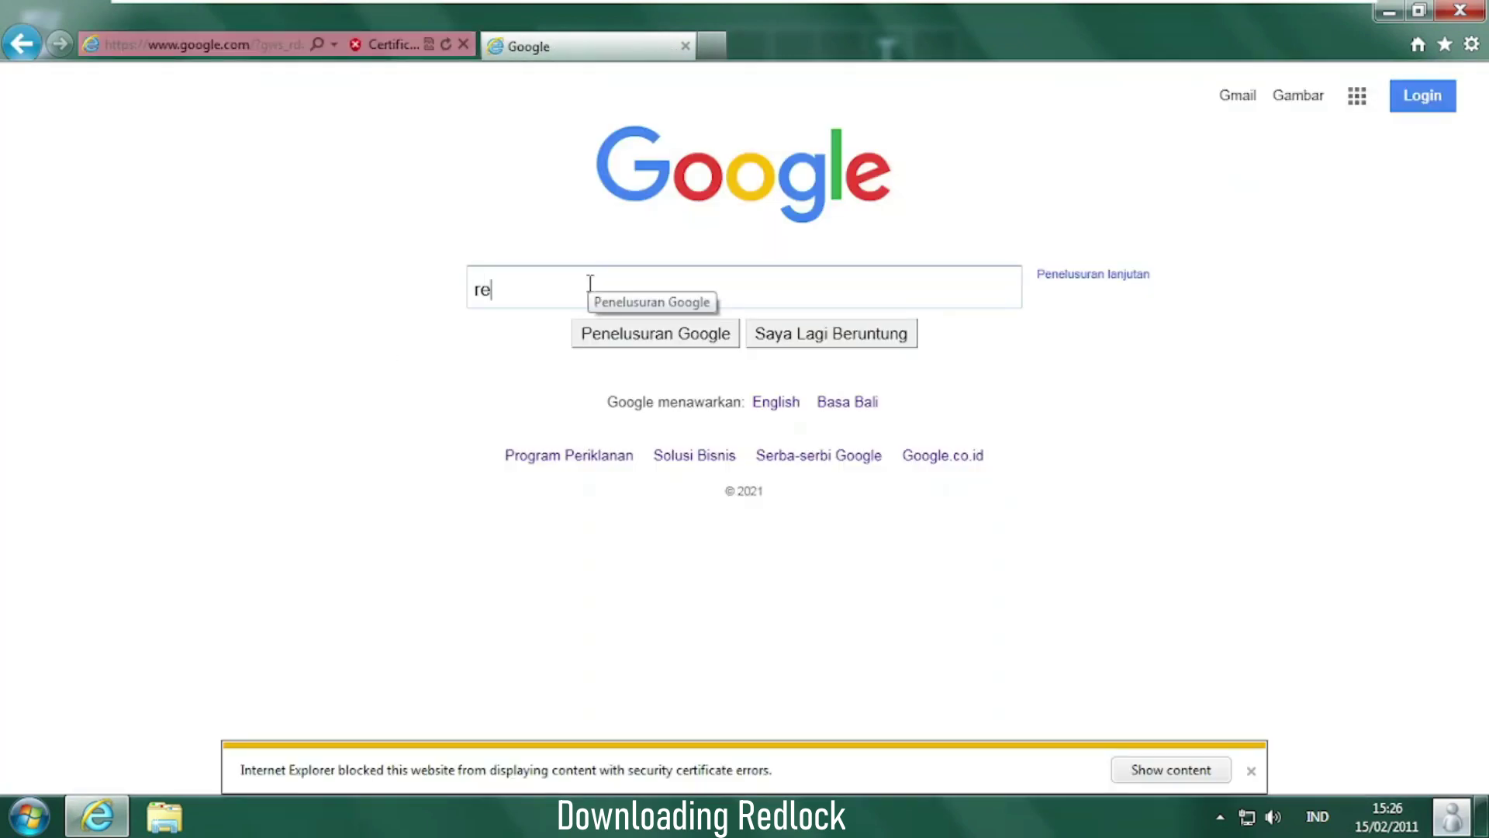
type("dlock windows 8")
key("Return")
left_click(279, 338)
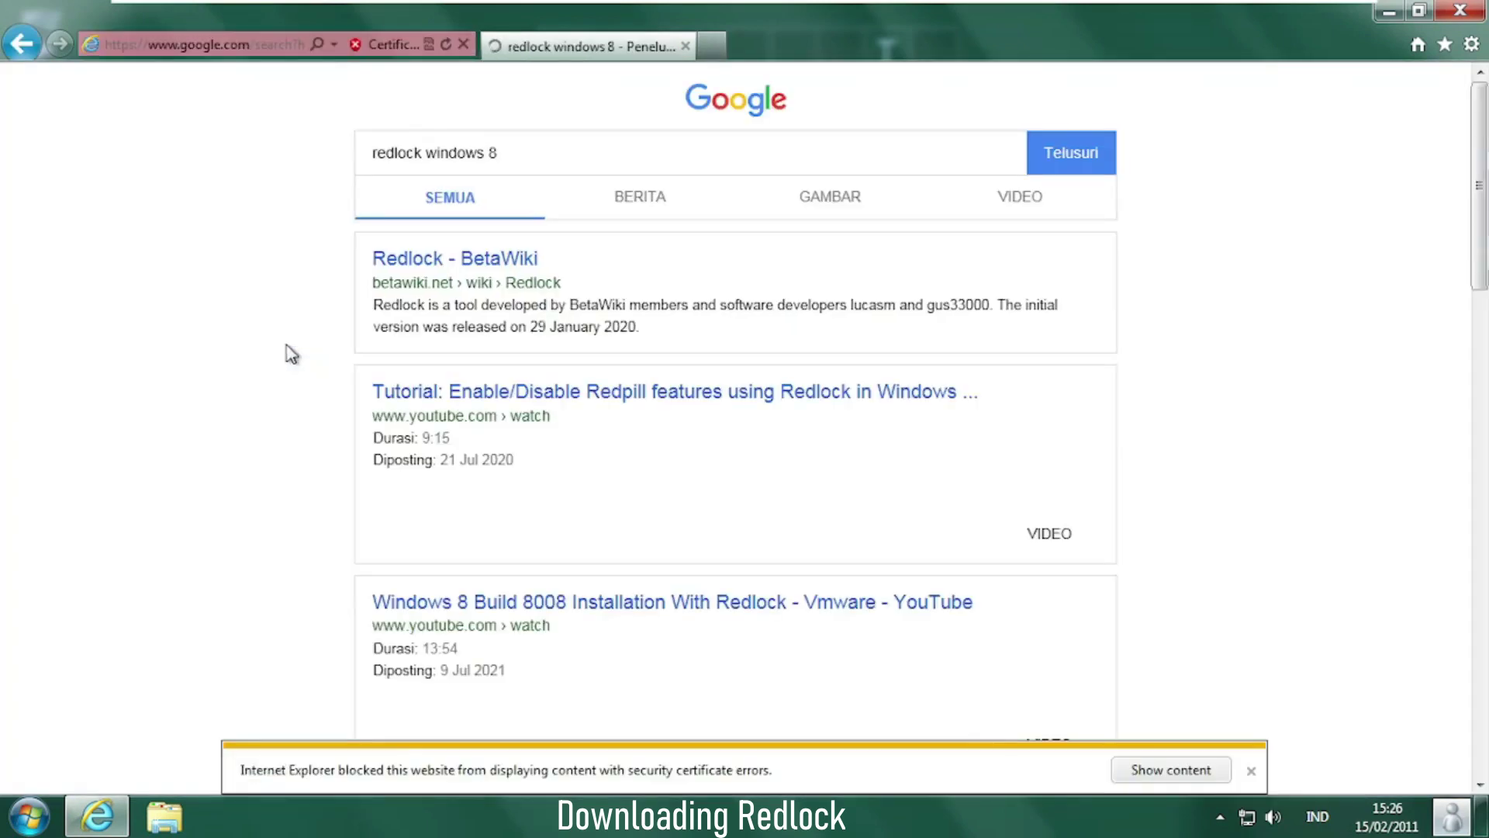
Open the BetaWiki Redlock page and save redlockT86-9.7z from its download link, continuing past the certificate warnings.
left_click(421, 259)
left_click(256, 338)
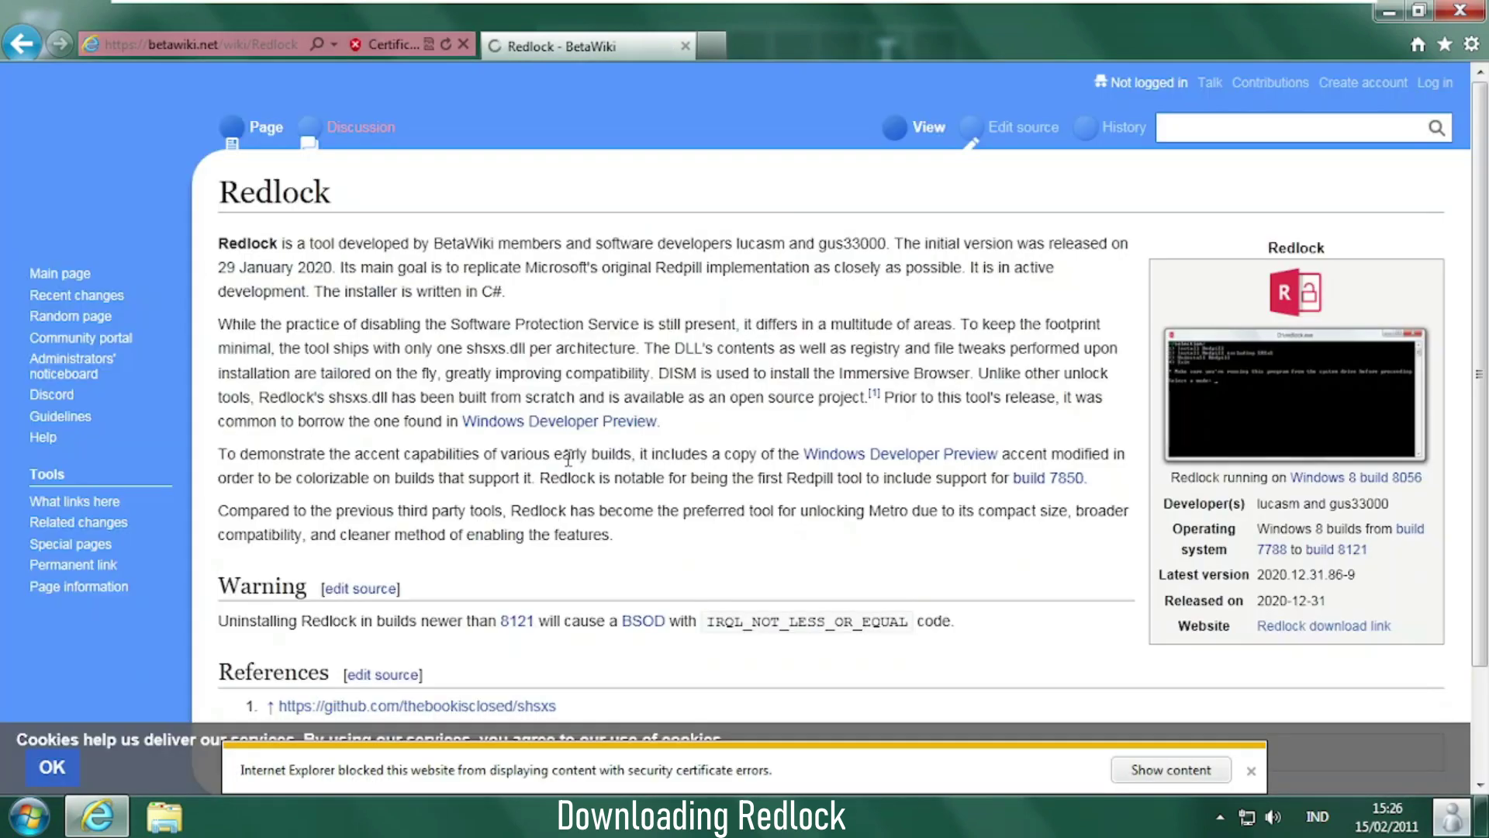
scroll(620, 508, "down", 2)
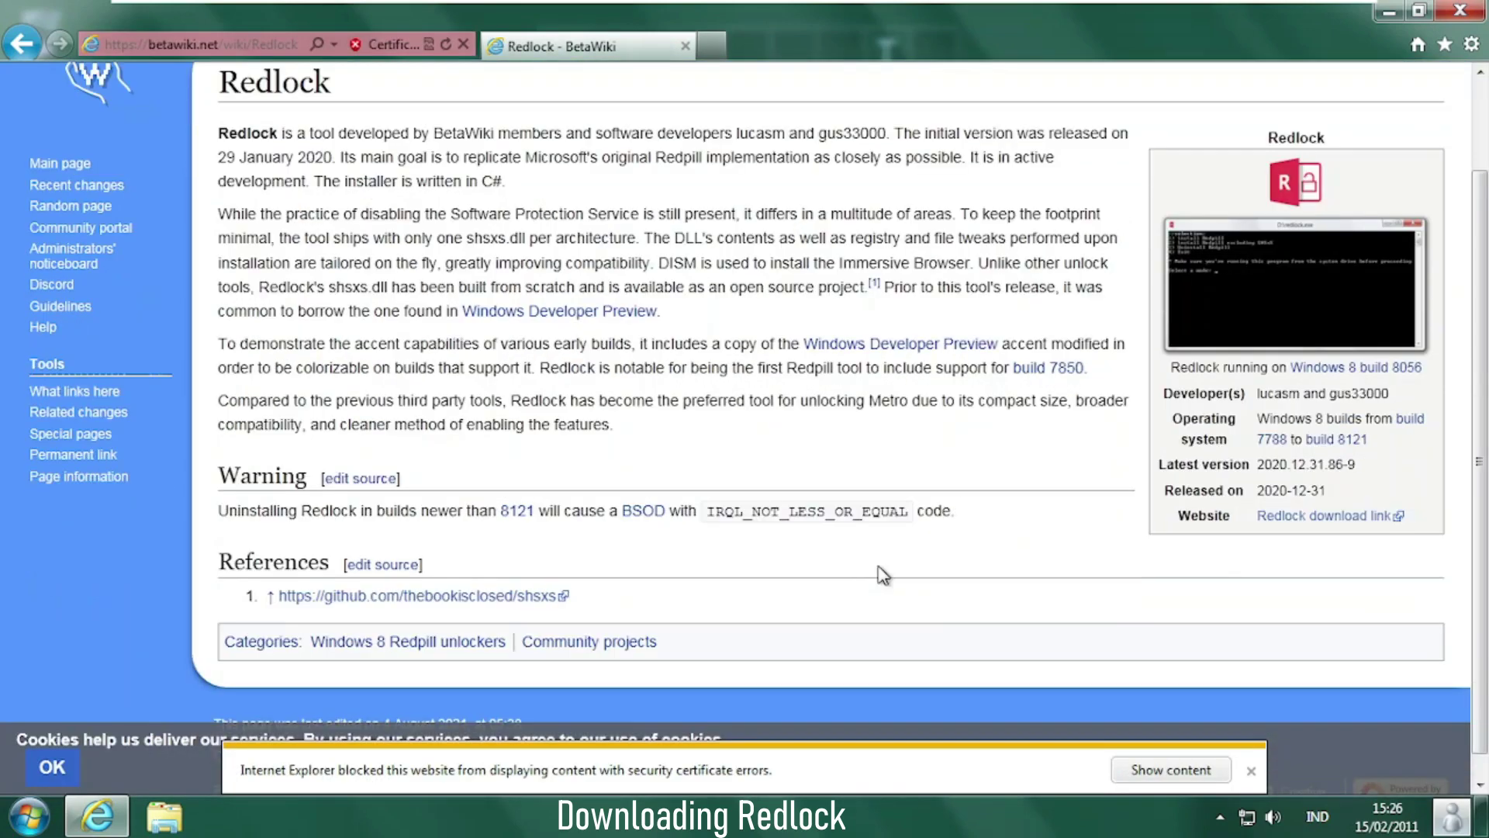
left_click(1316, 516)
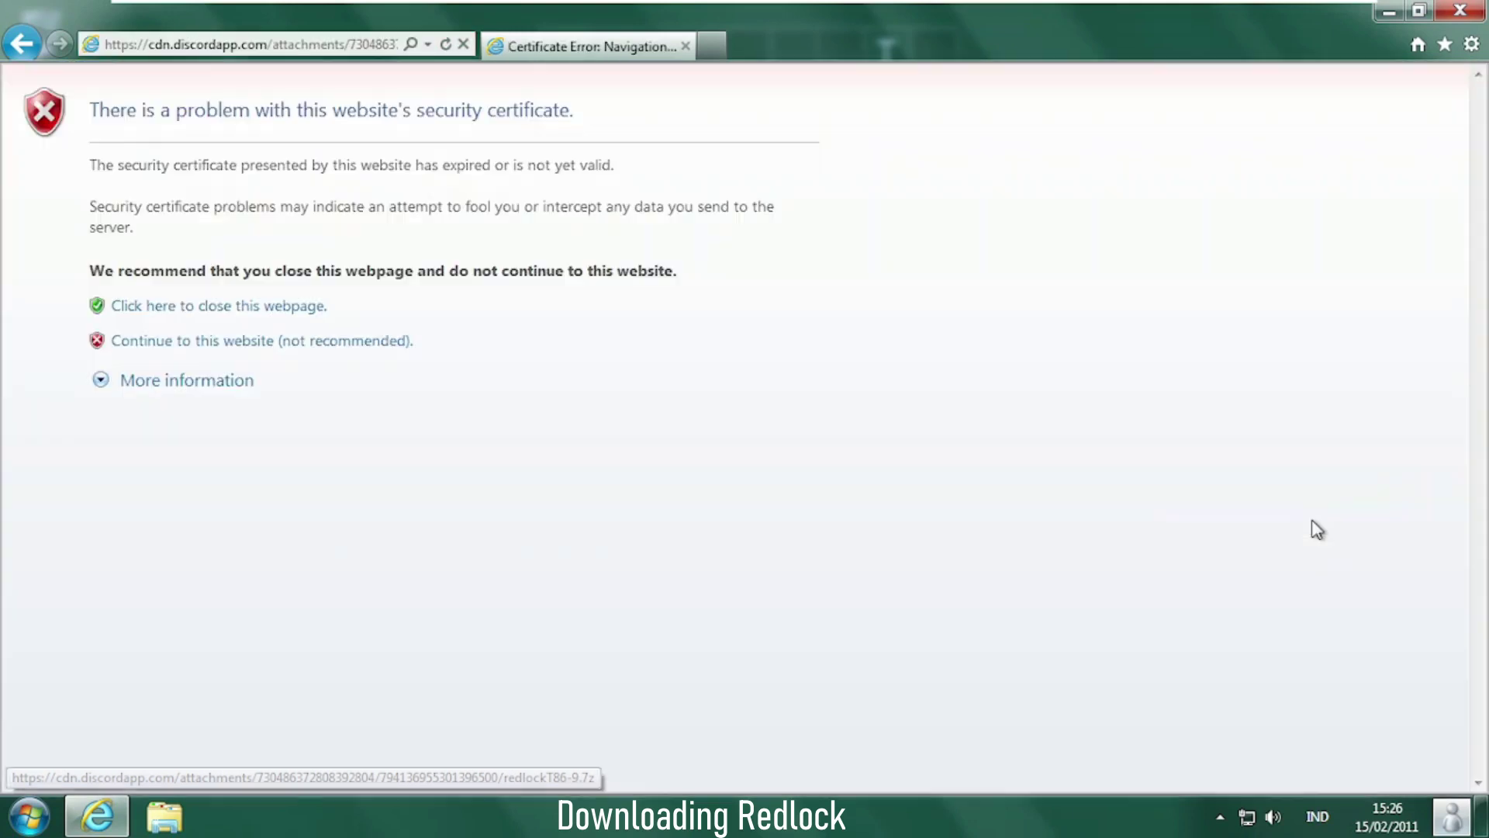
left_click(311, 341)
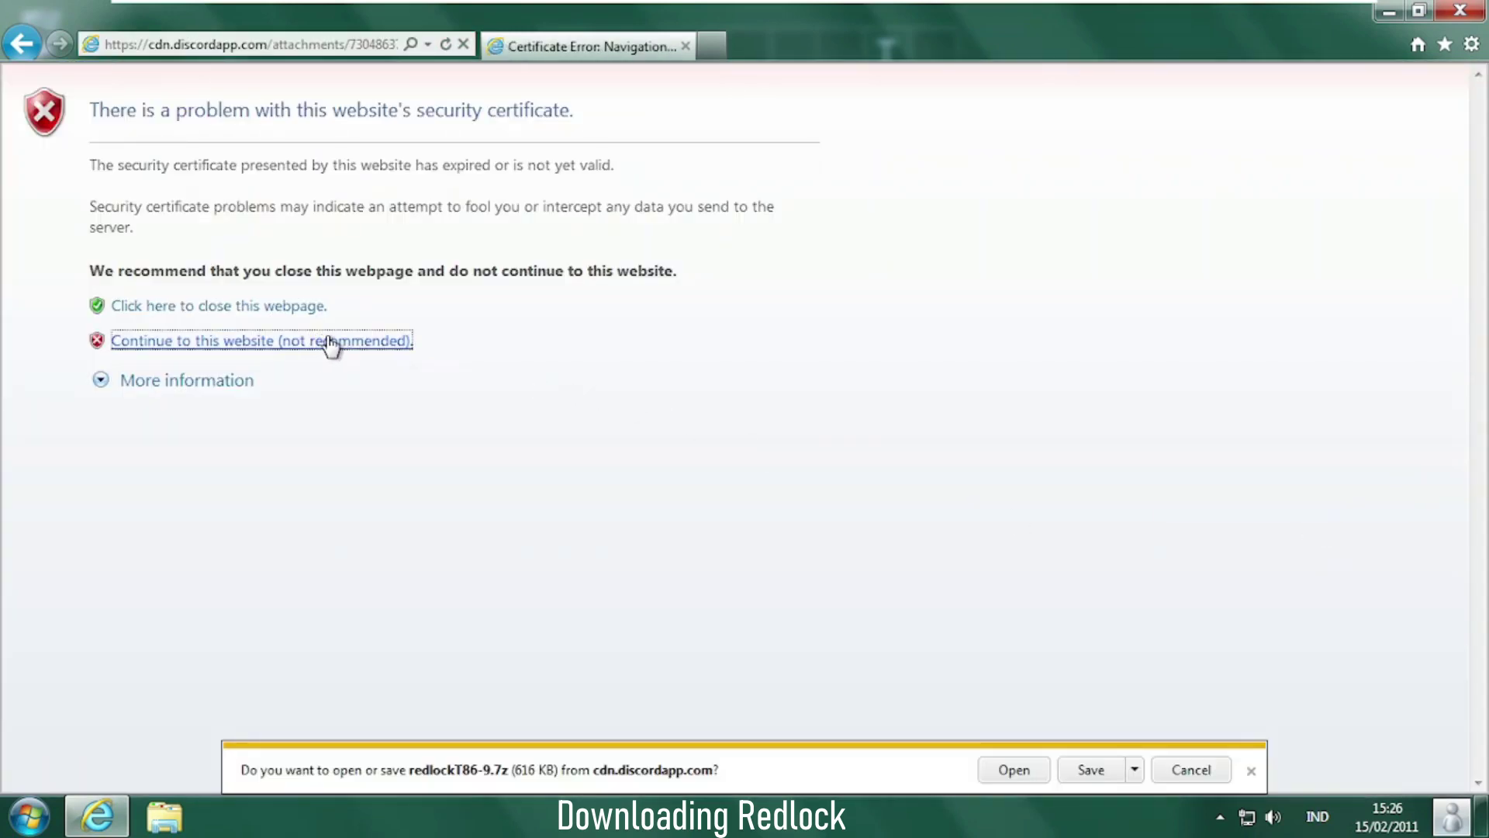
left_click(1114, 772)
Search Google for winrar and try to open the WinRAR websites from the results.
left_click(272, 40)
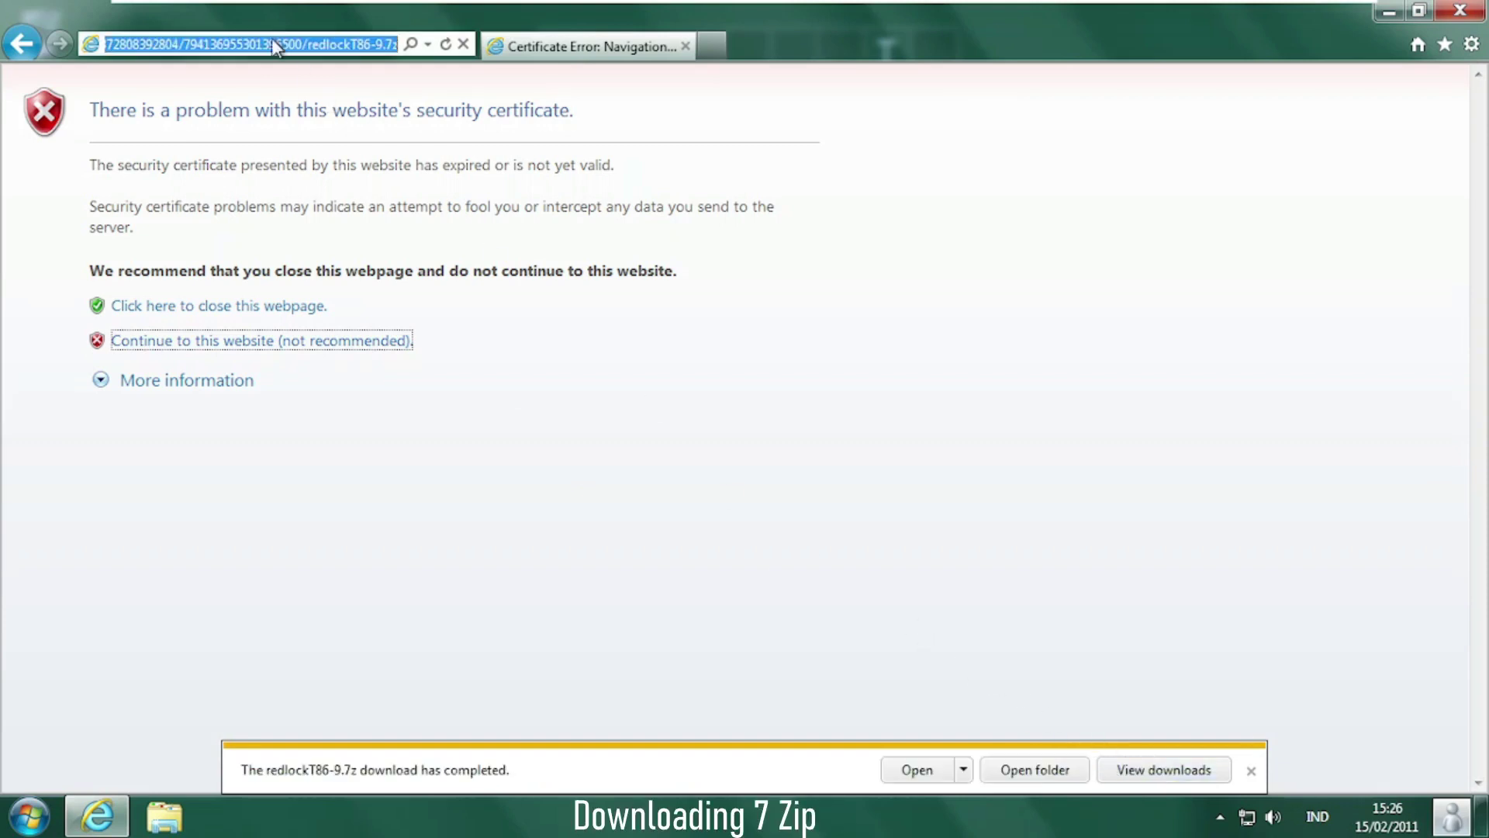
type("www.google.com/")
key("Return")
type("winrar")
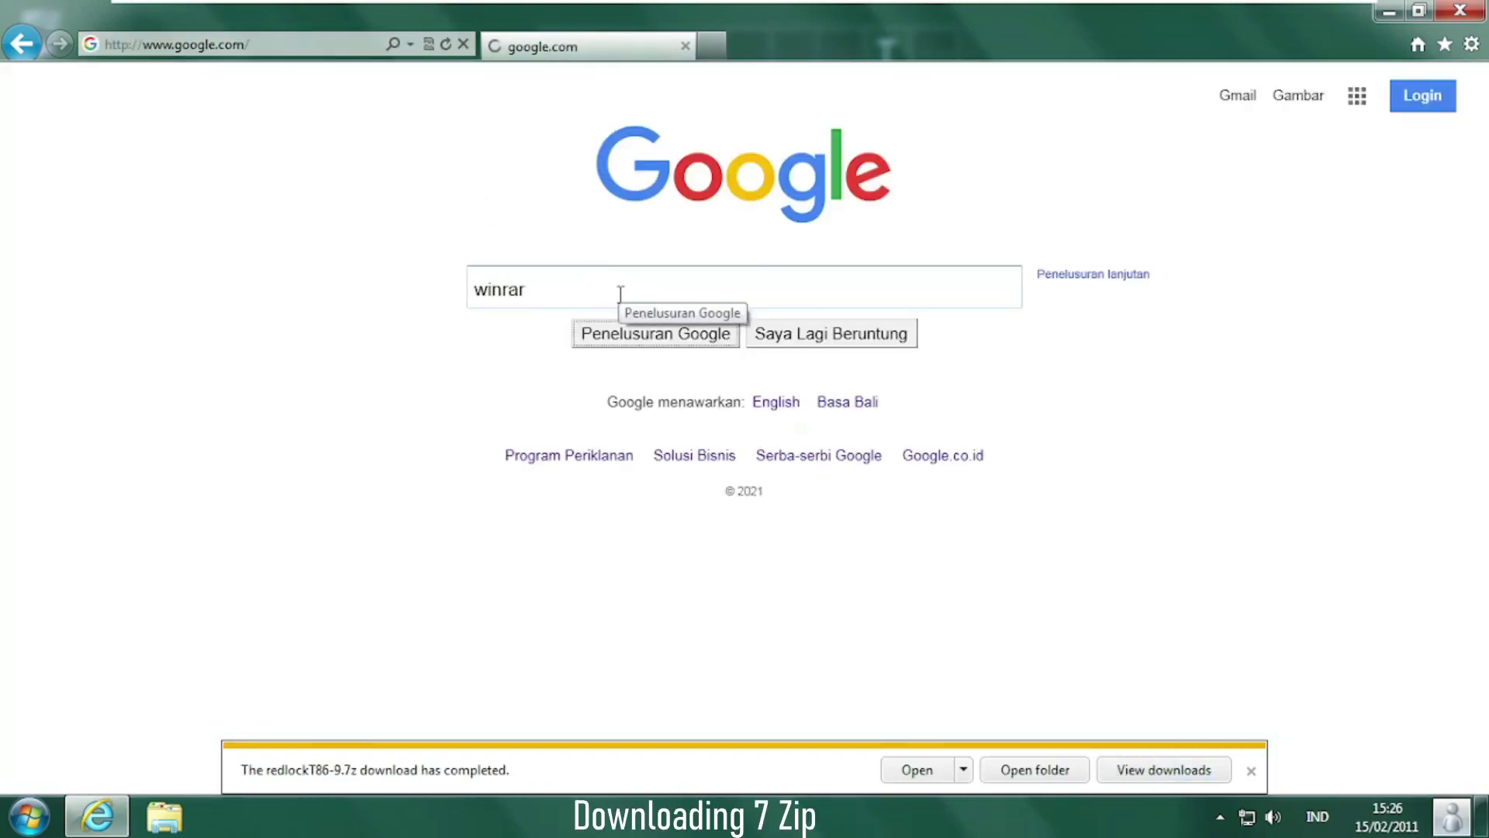
key("Return")
left_click(597, 264)
key("BackSpace")
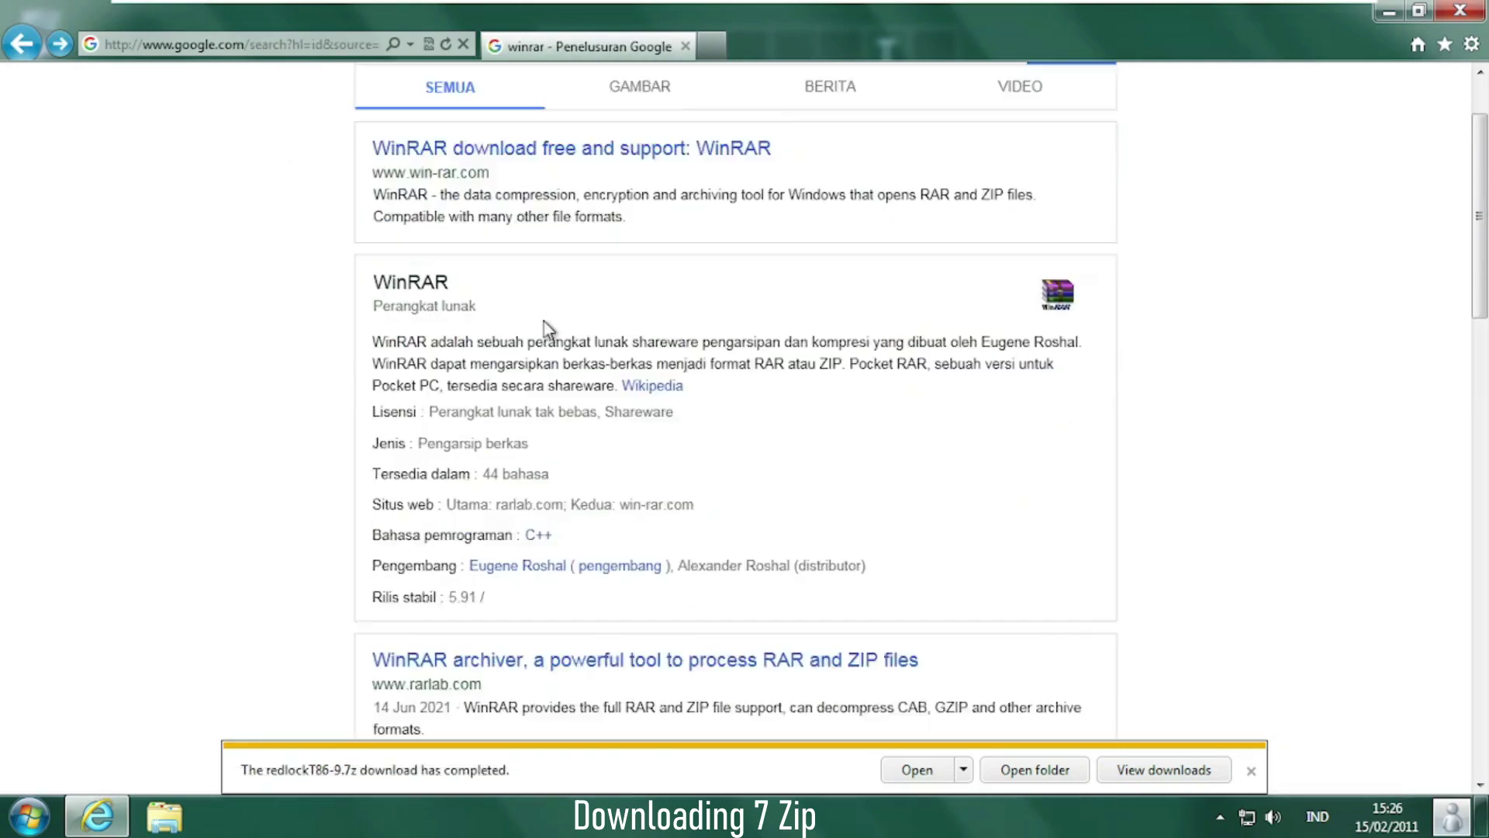
scroll(654, 458, "down", 3)
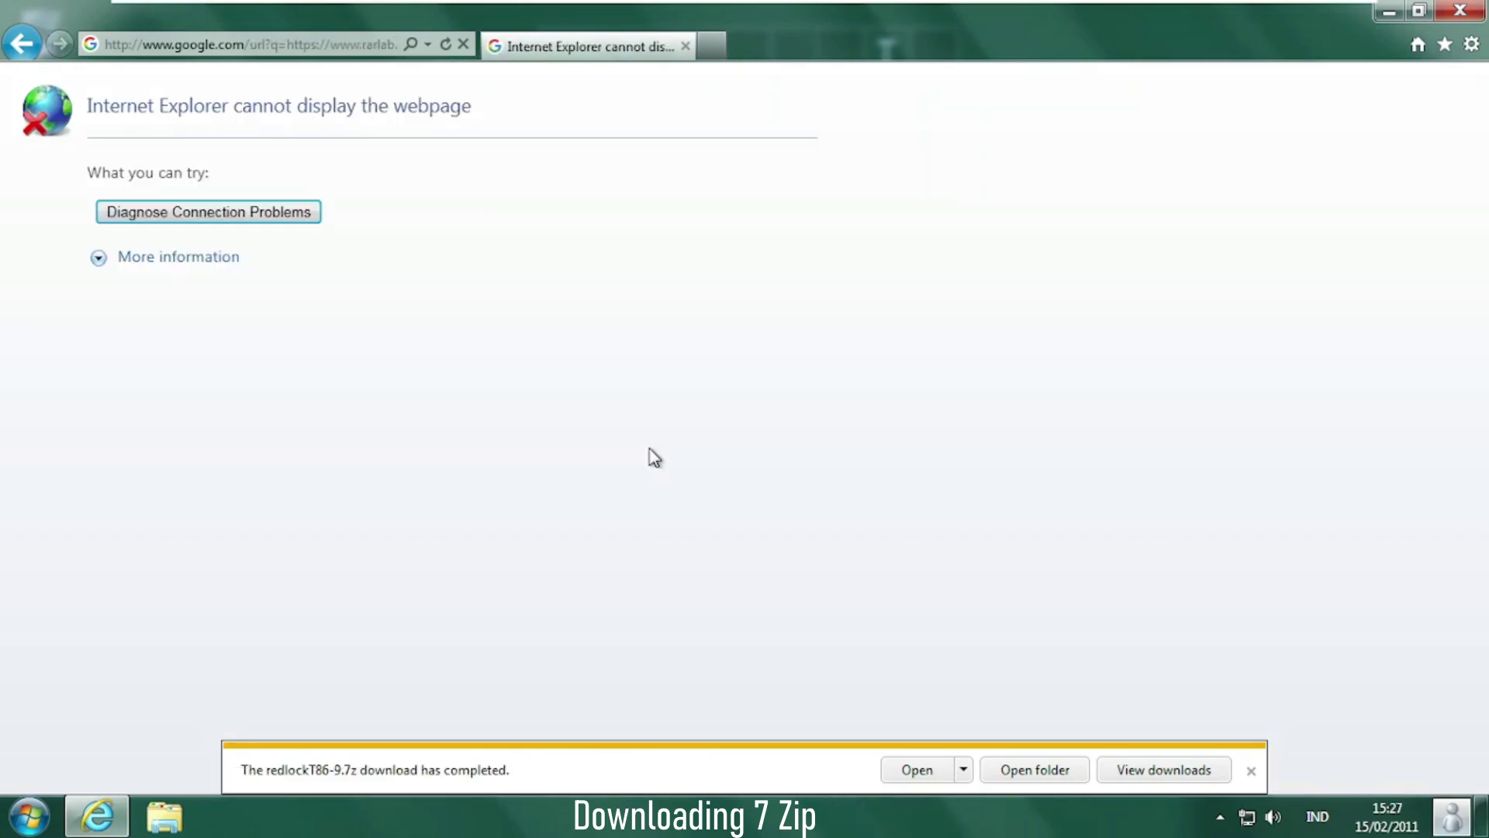
Search Google for 7zip and open the official 7-Zip website, continuing past the certificate warning.
left_click(309, 40)
type("www.google.com/")
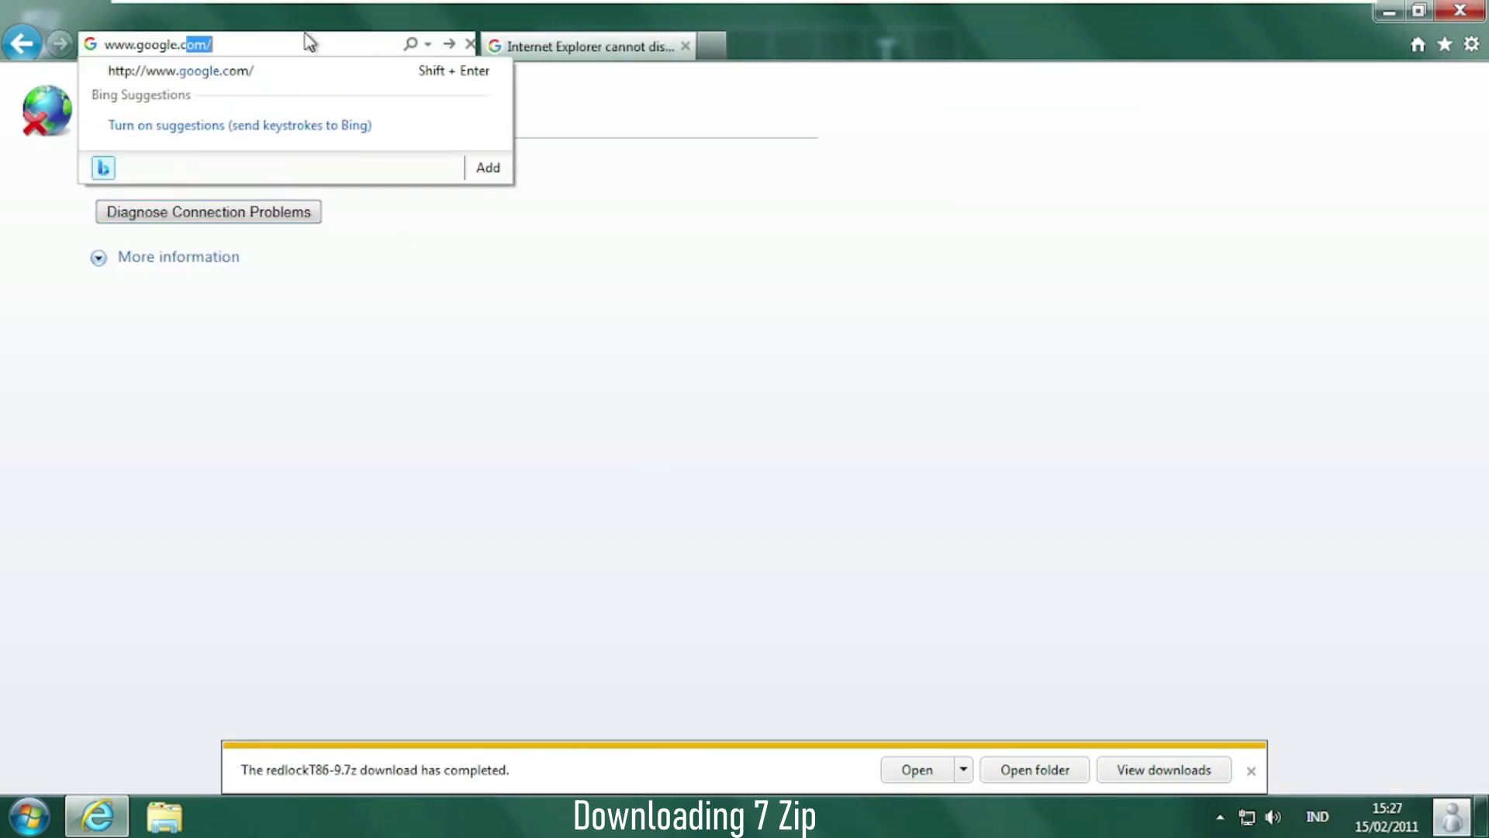
key("Return")
type("7zip")
key("Return")
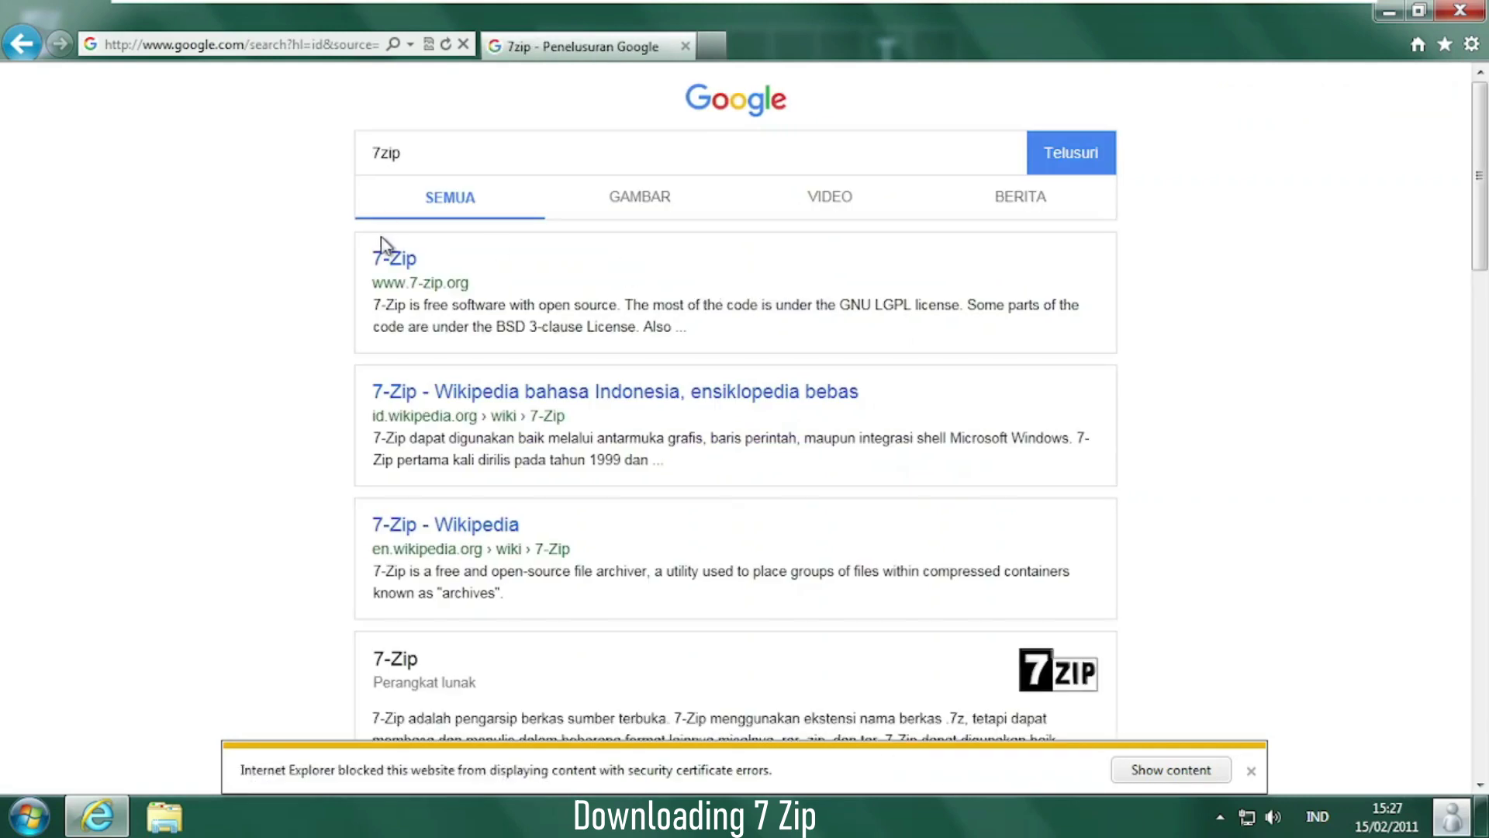
left_click(397, 264)
left_click(290, 341)
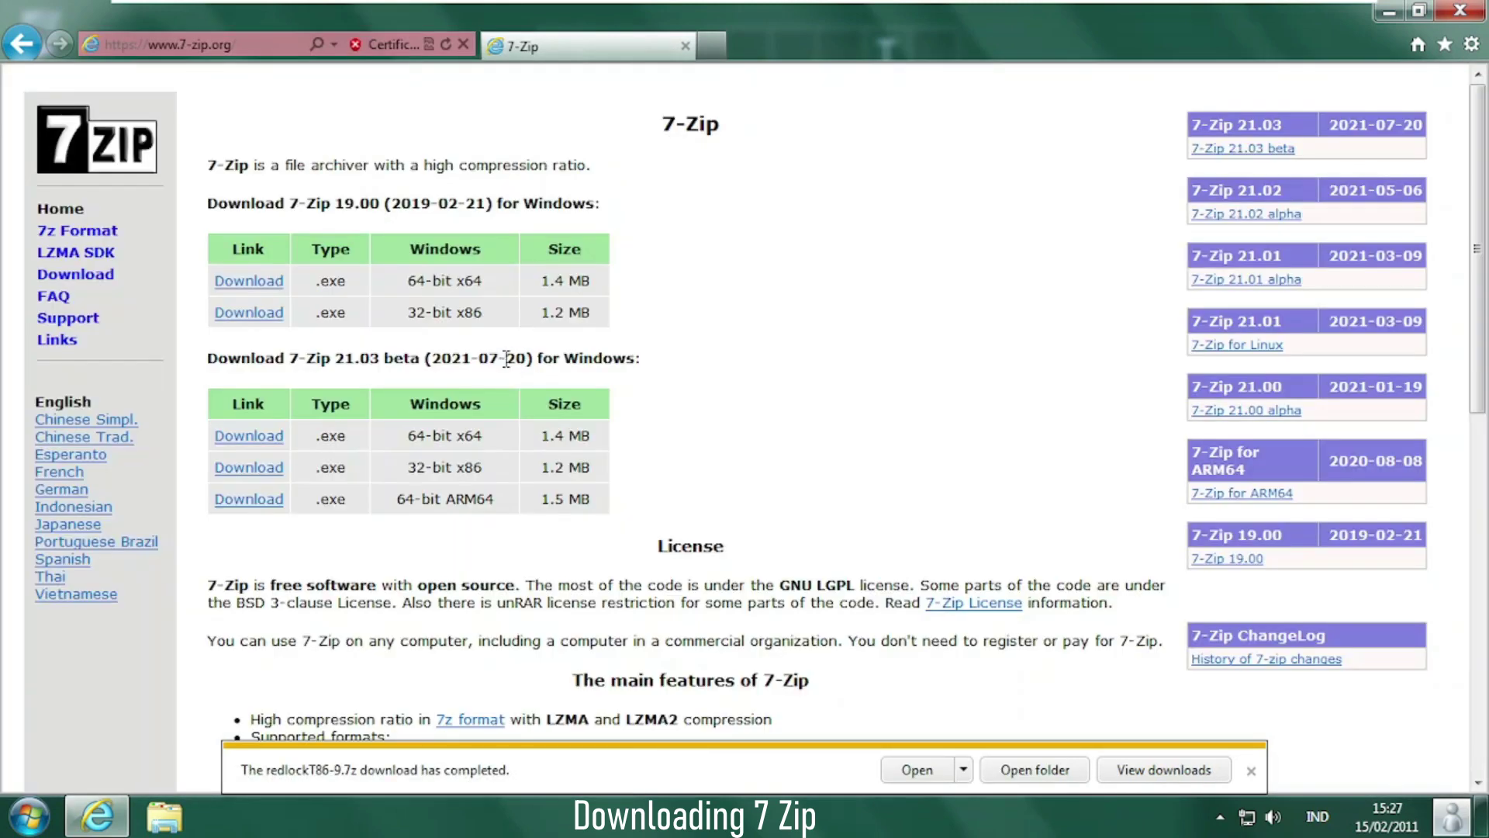
Download the 32-bit x86 installer of 7-Zip 21.03 beta and install it in the default destination folder.
left_click(261, 480)
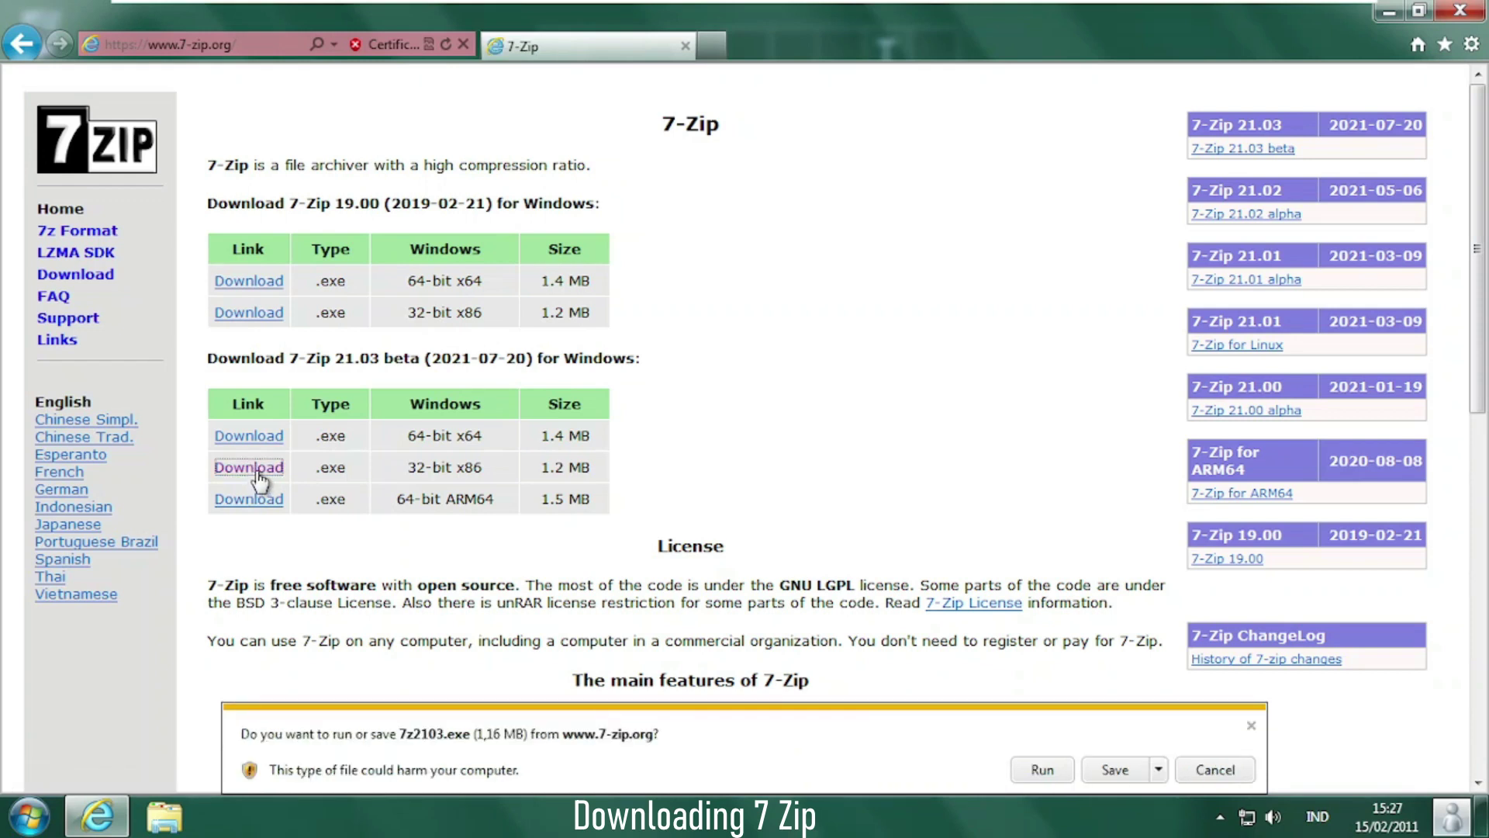
left_click(1126, 770)
left_click(1058, 769)
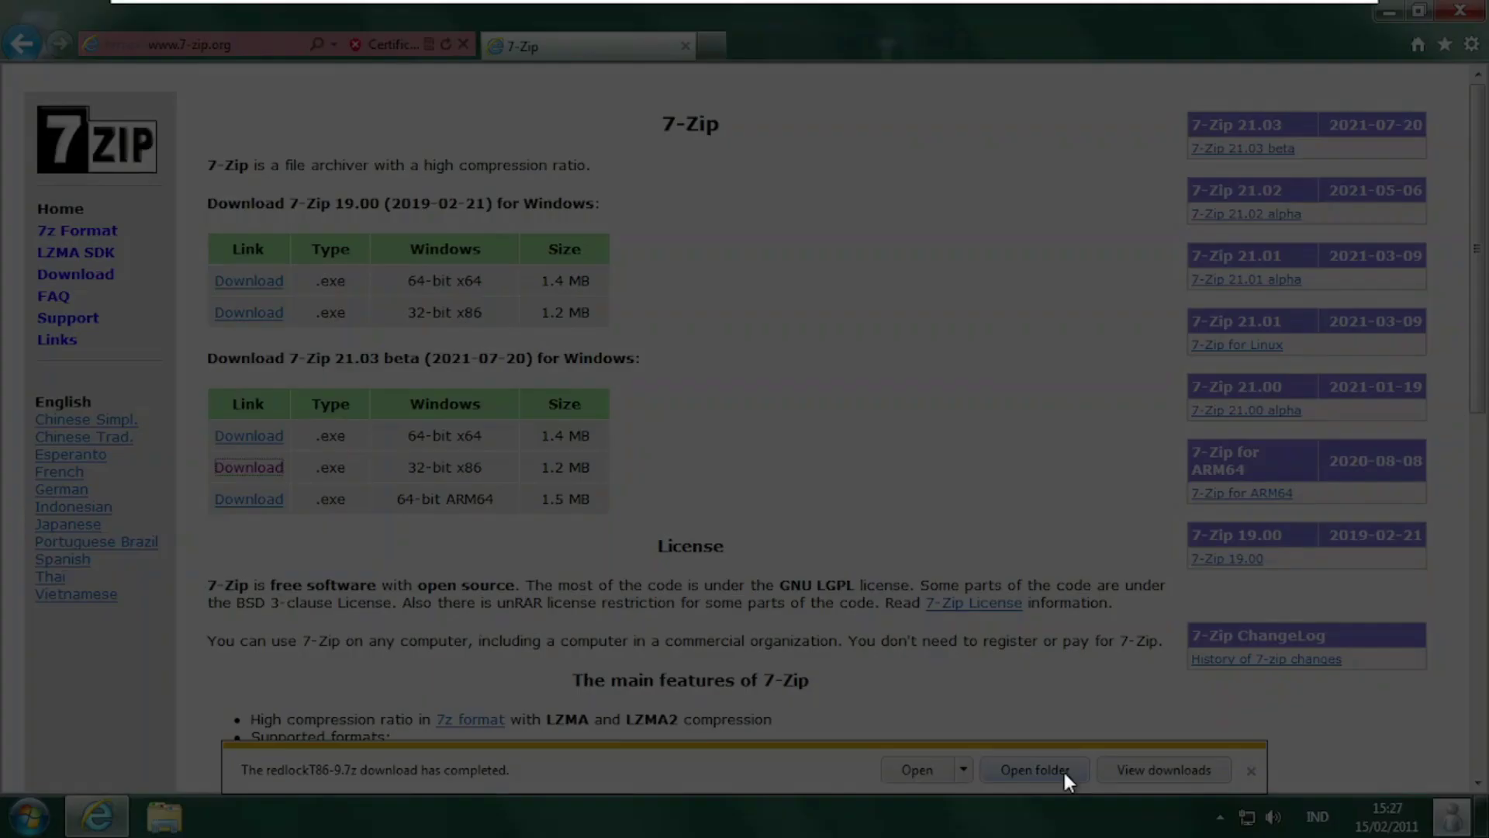
left_click(813, 428)
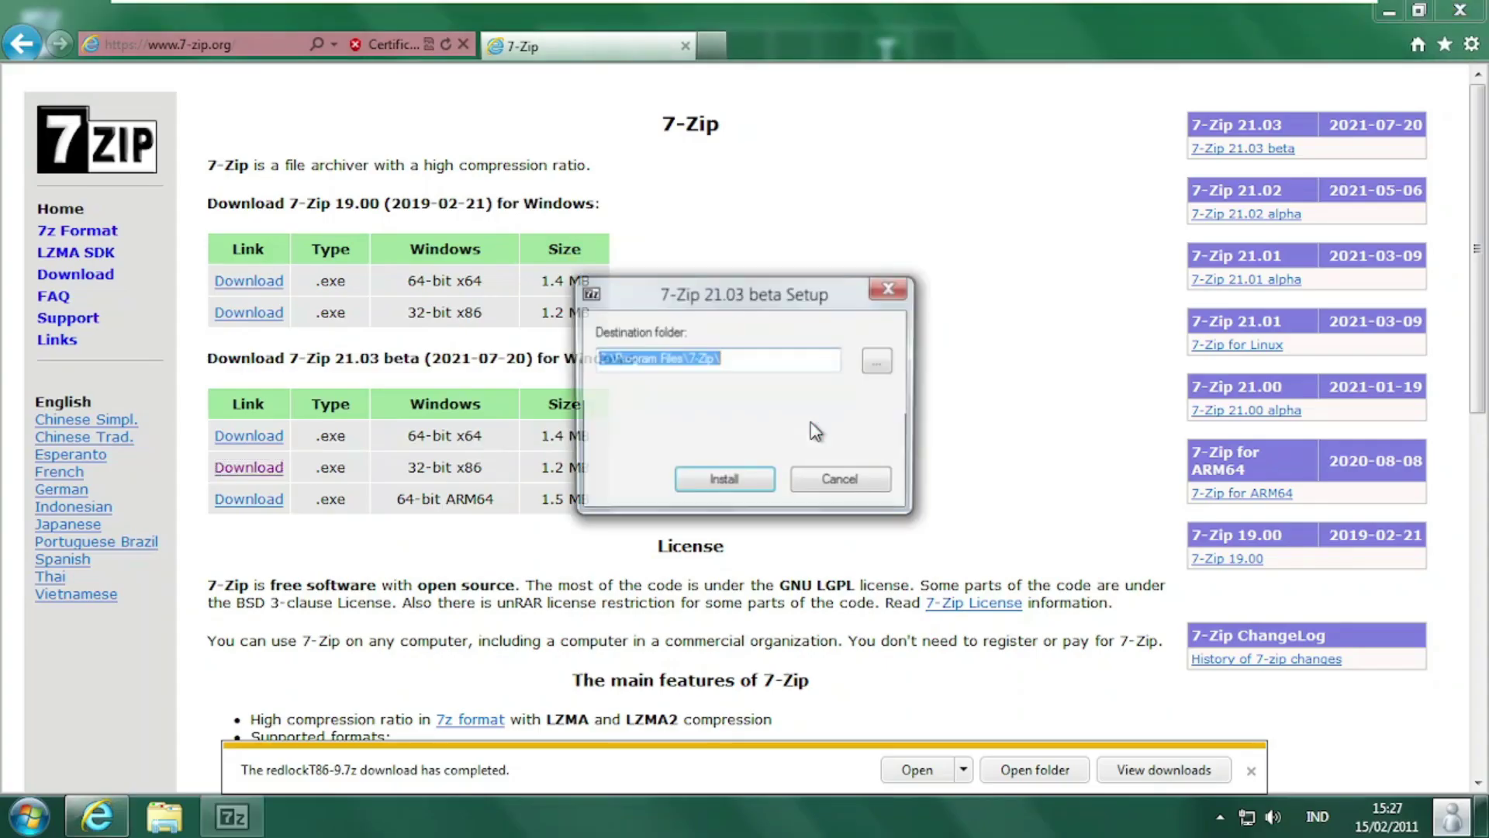
left_click(759, 479)
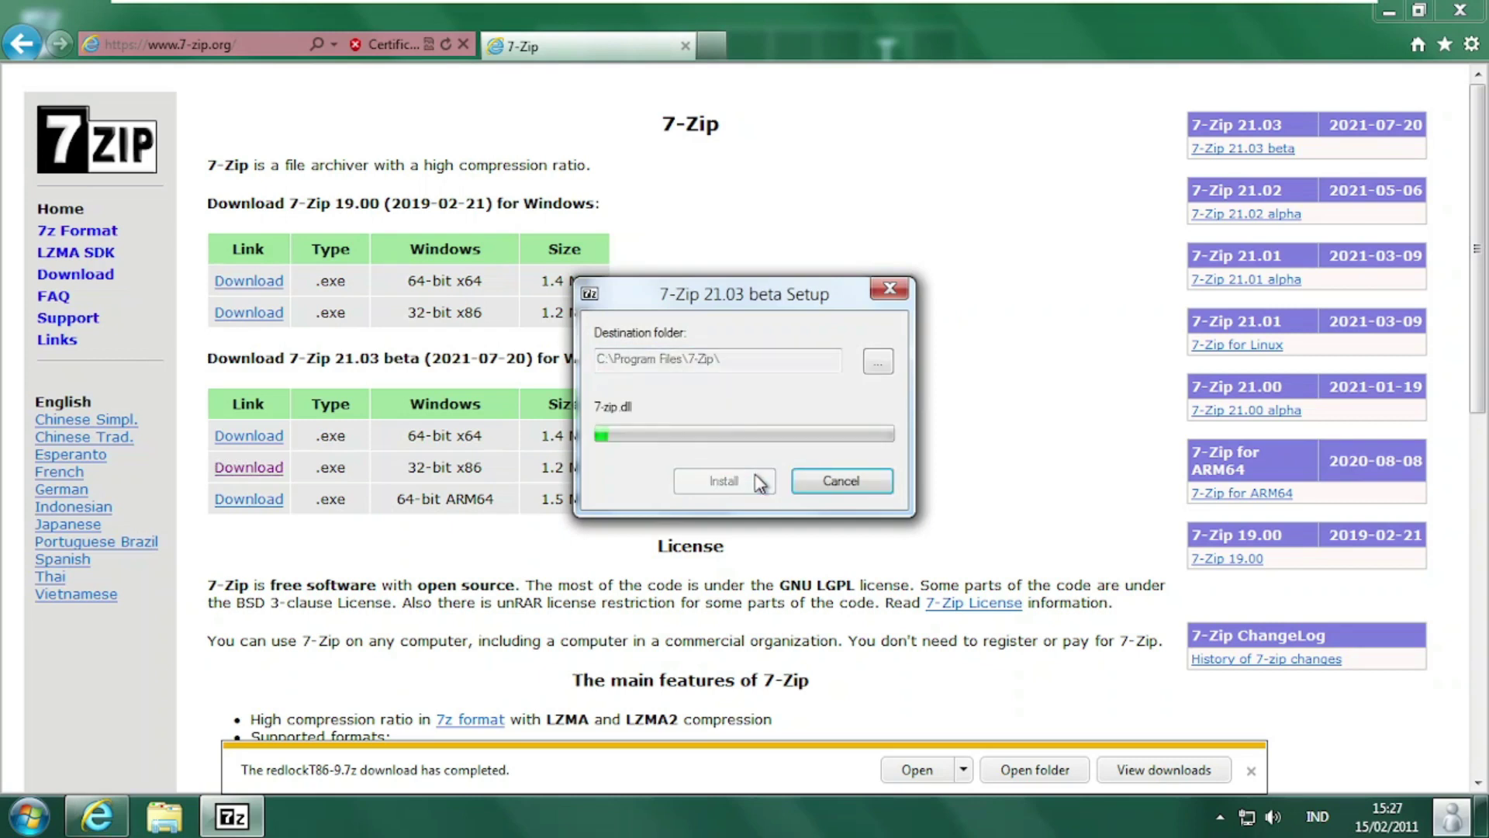
left_click(724, 481)
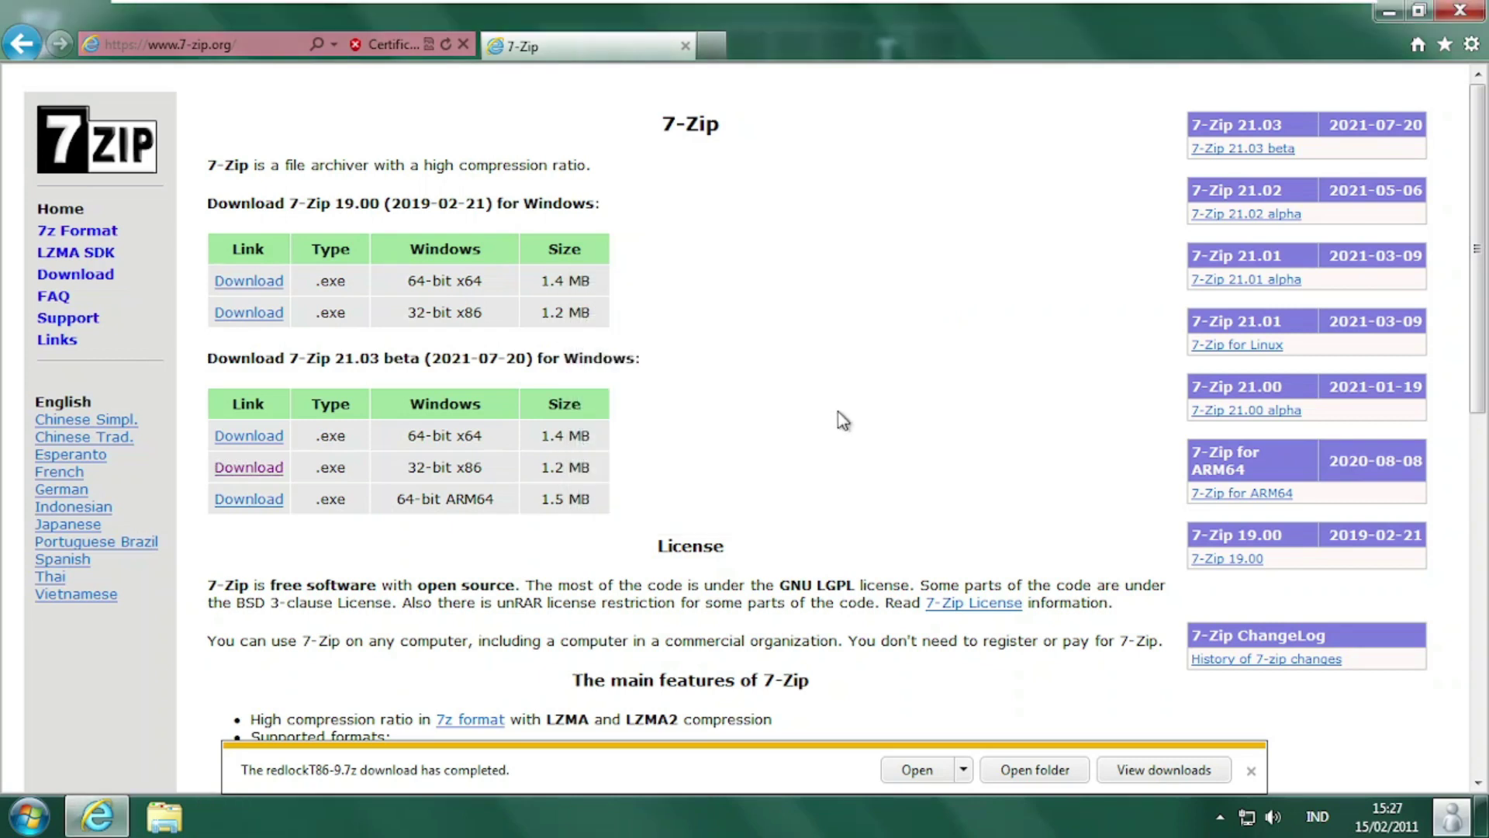
Close the browser and extract redlockT86-9.7z with 7-Zip directly into the Downloads folder.
left_click(1457, 10)
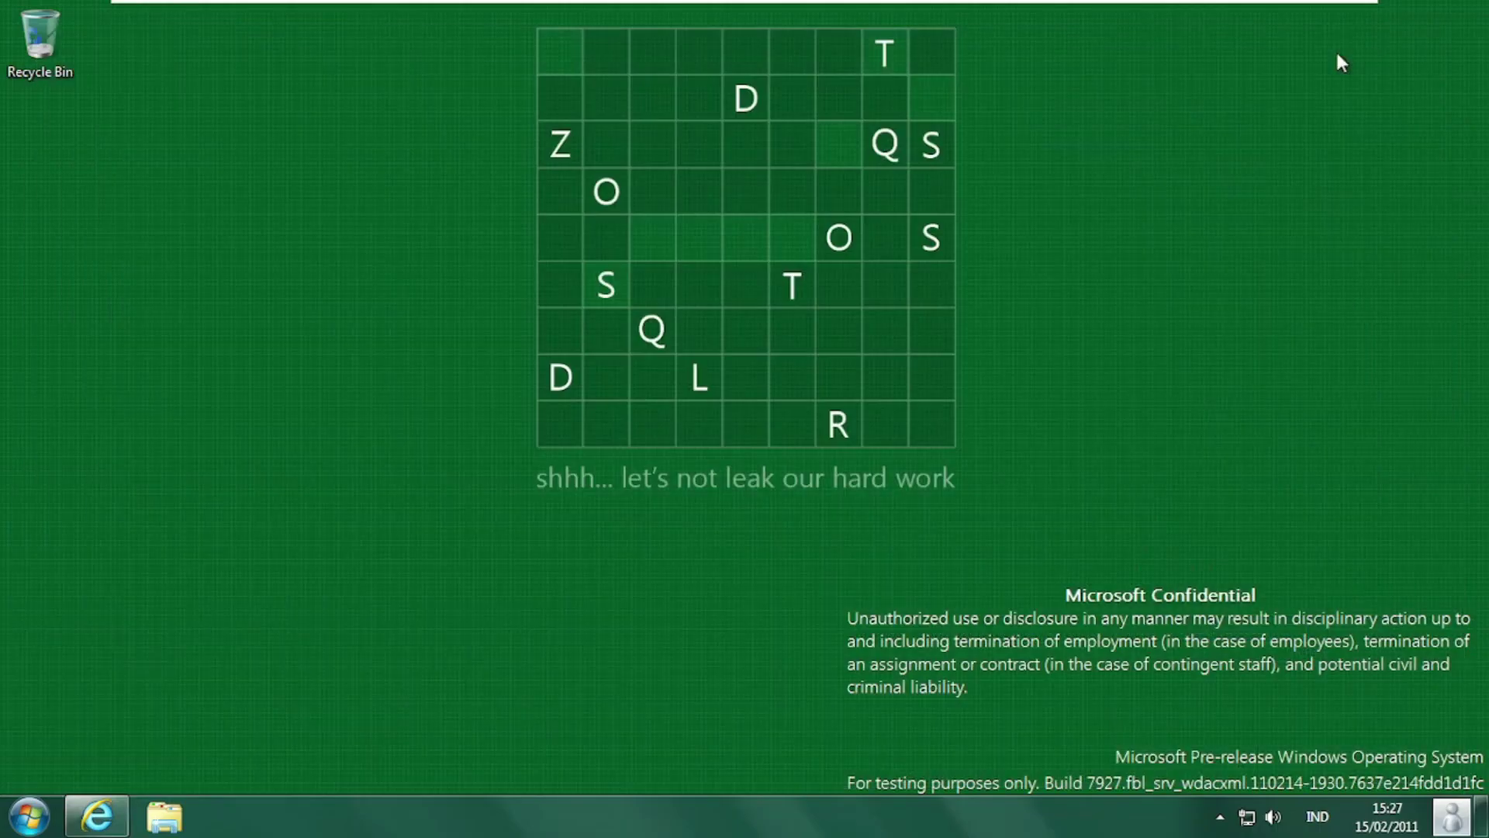
left_click(166, 818)
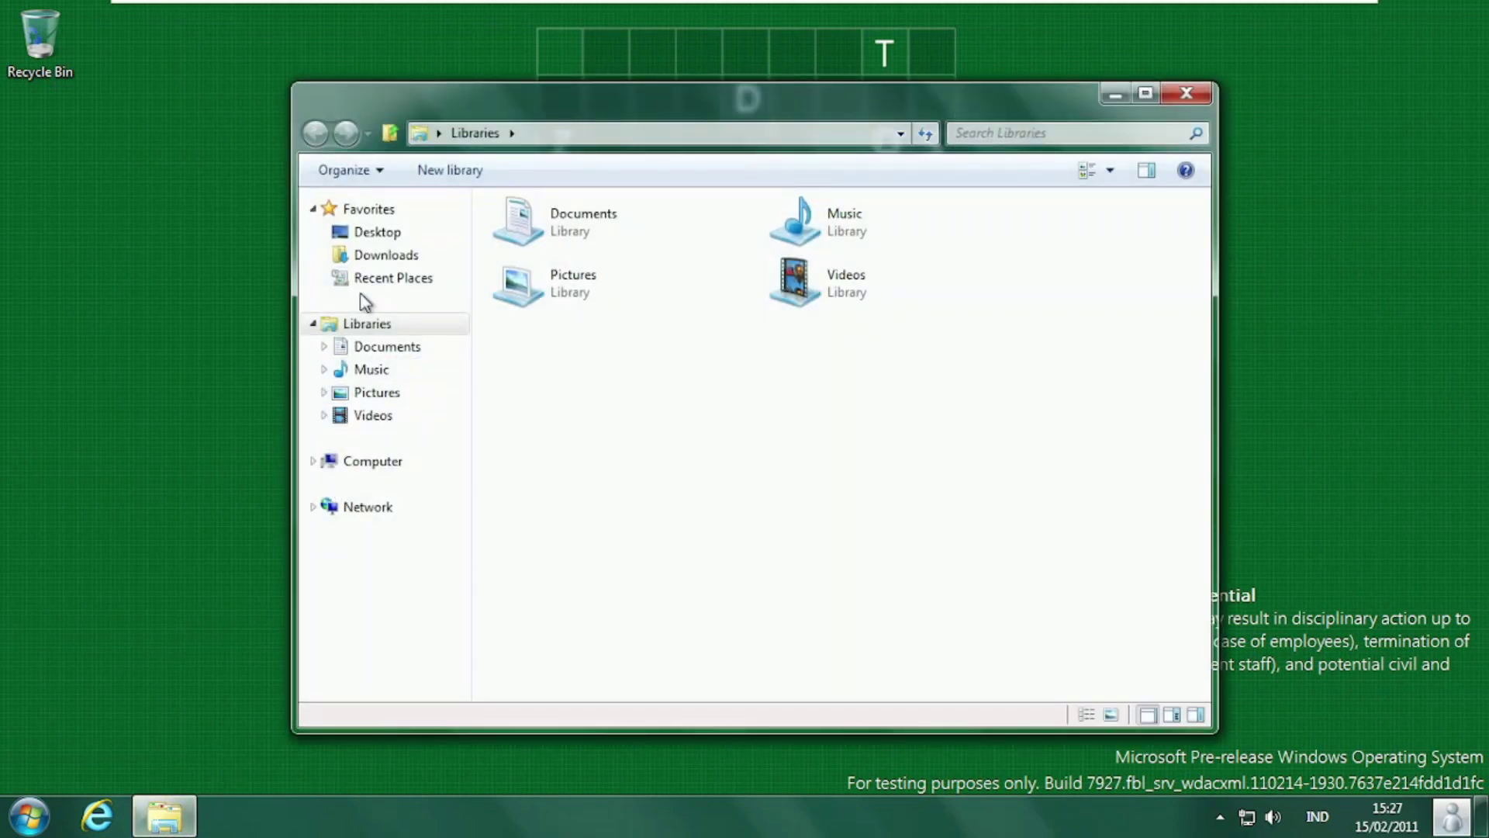
left_click(378, 256)
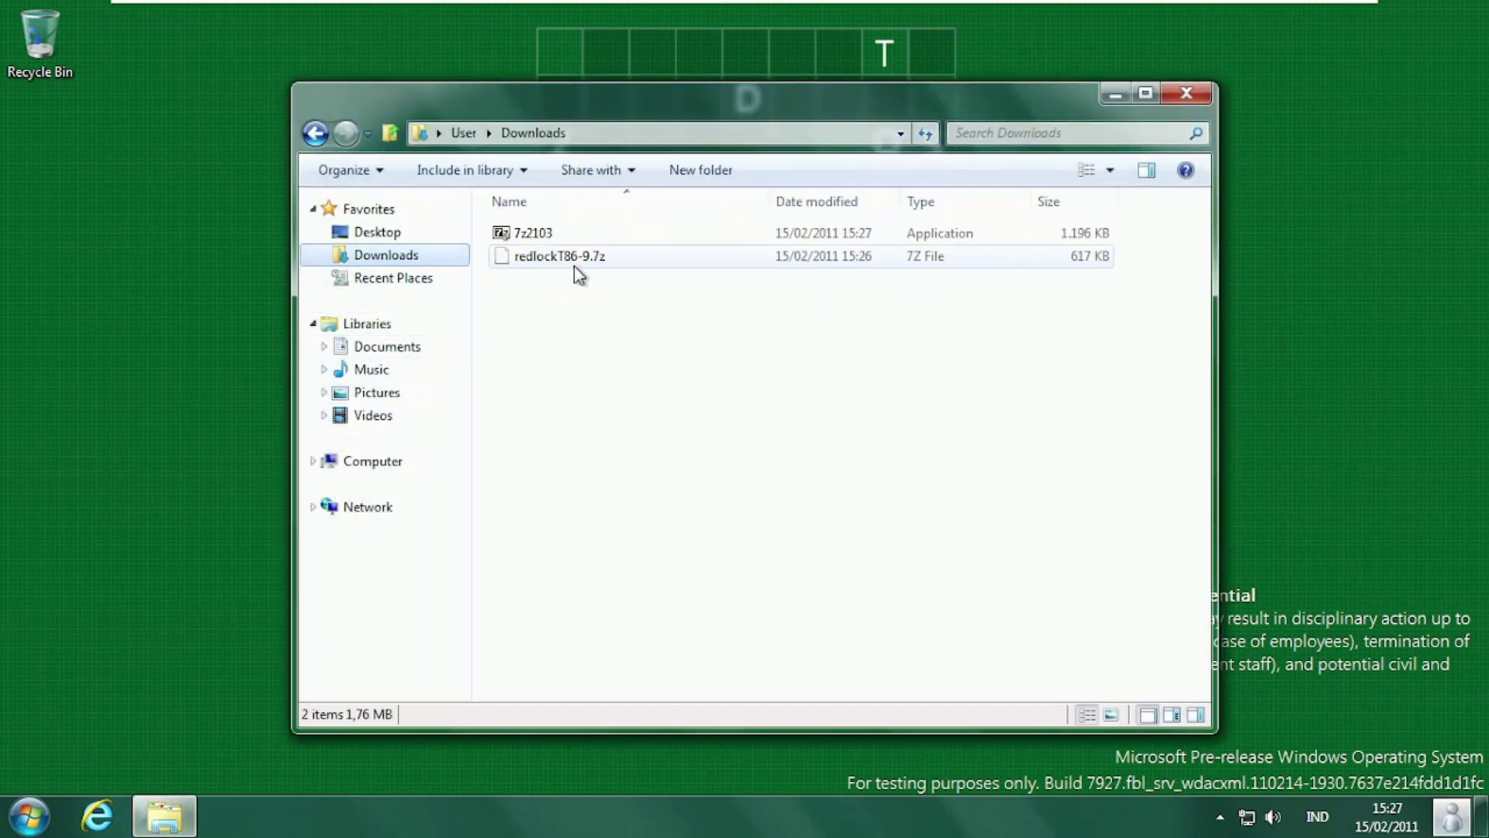
left_click(574, 267)
right_click(575, 267)
mouse_move(680, 324)
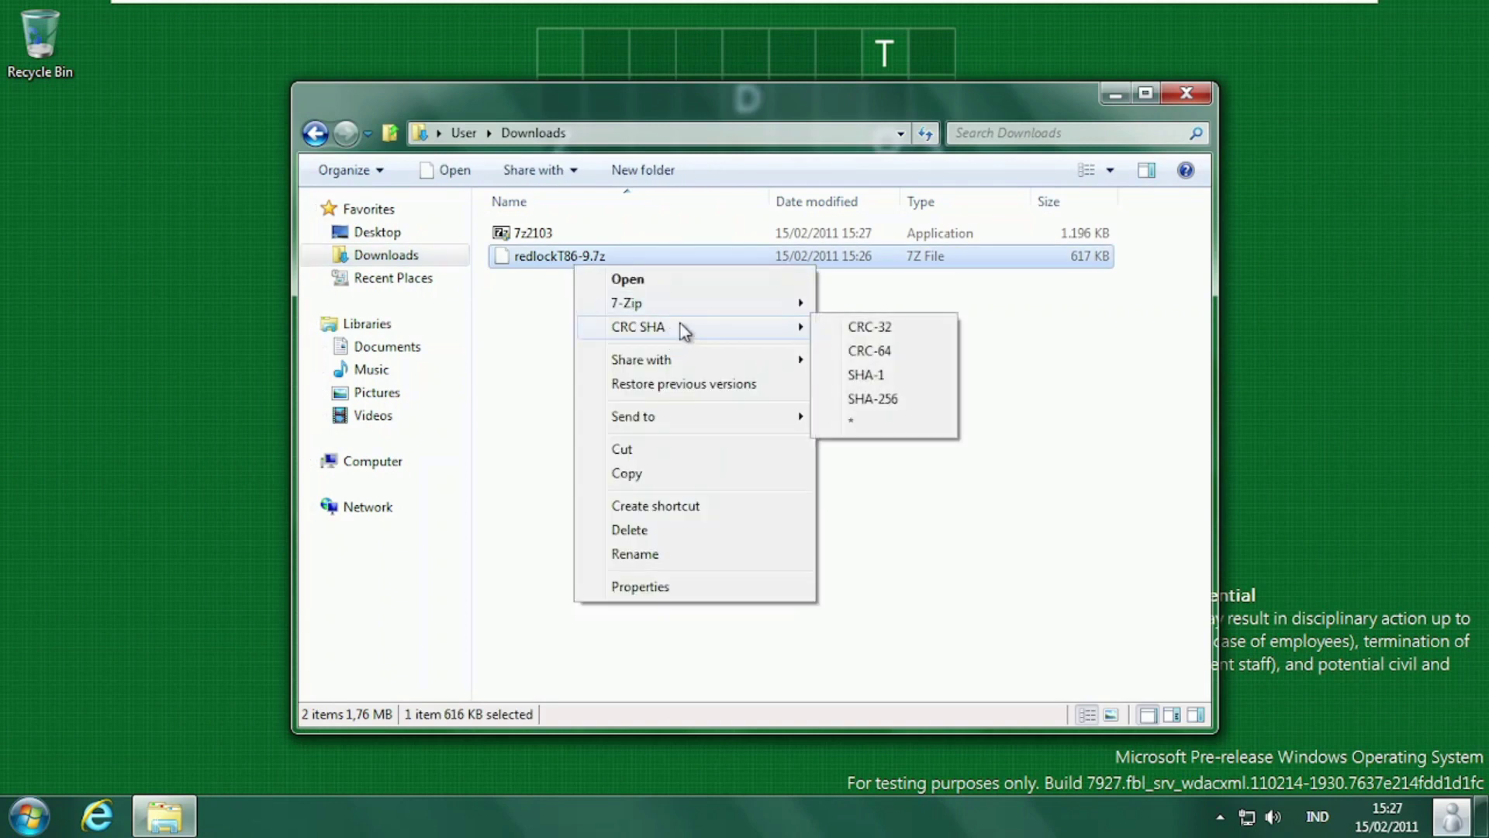
mouse_move(803, 304)
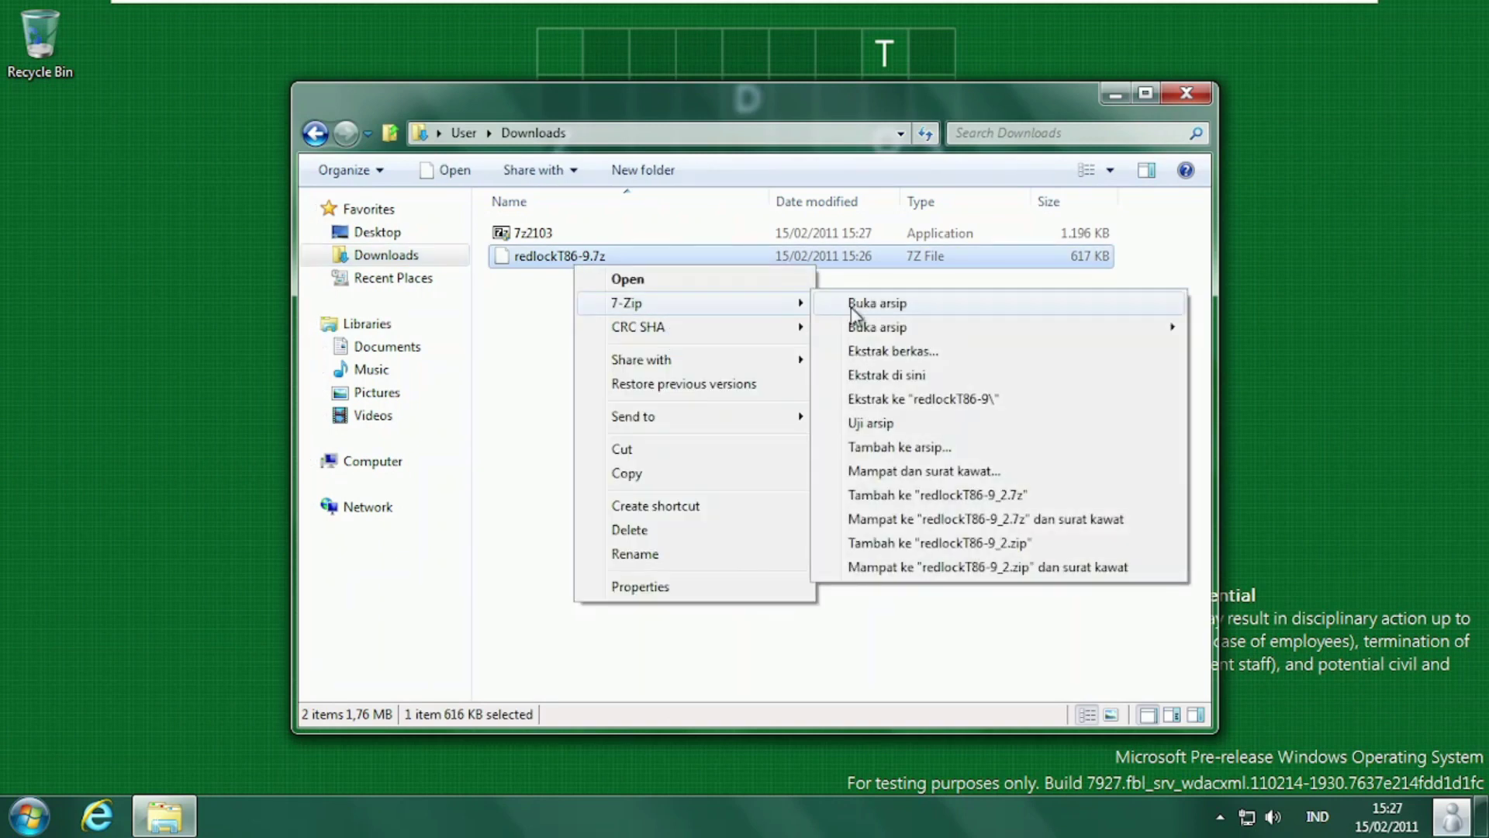
left_click(930, 379)
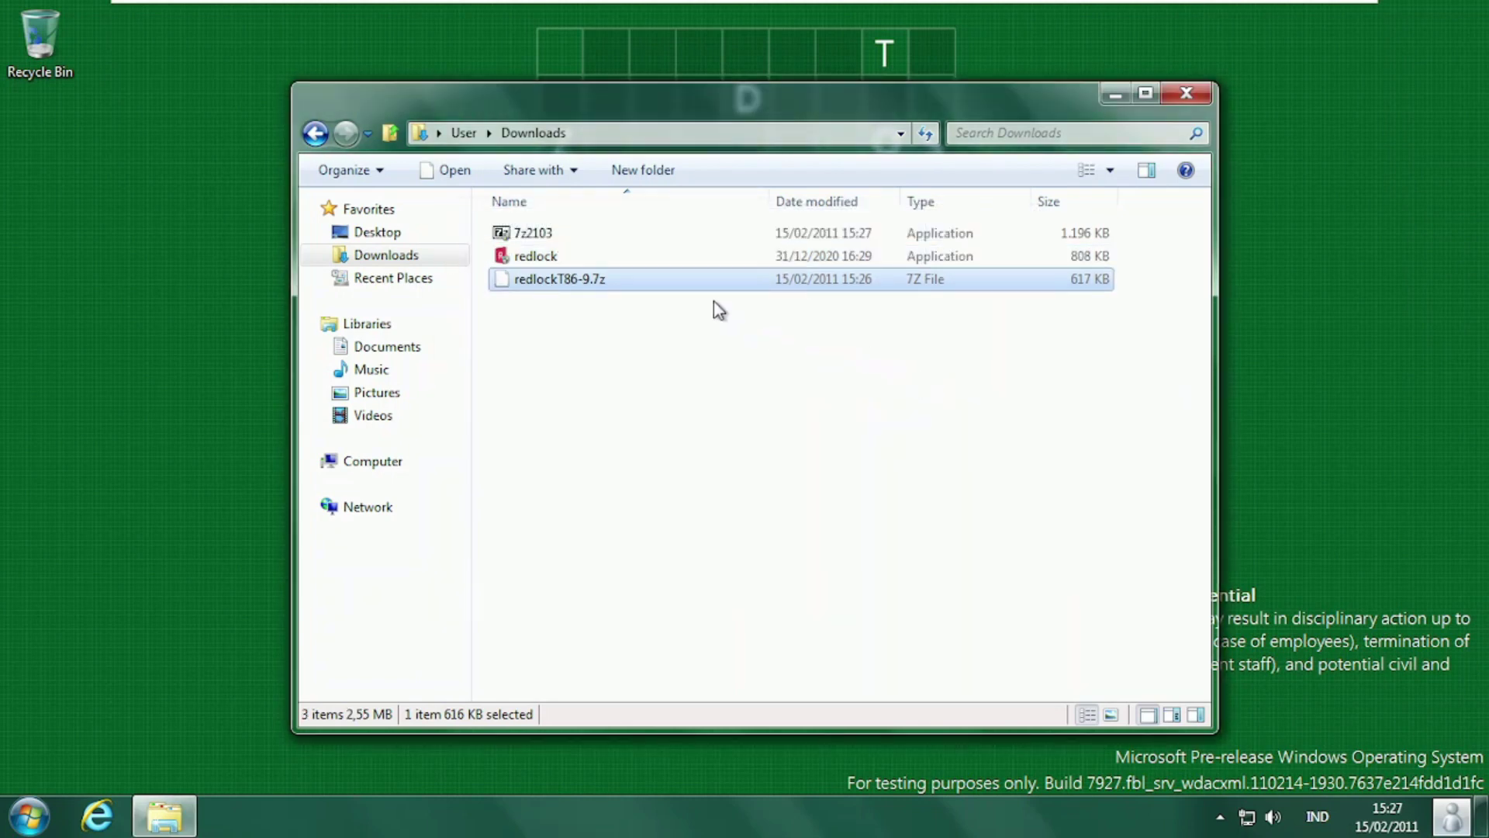
Run redlock from the Downloads folder with administrator permission and choose mode 1, Install Redpill.
double_click(642, 264)
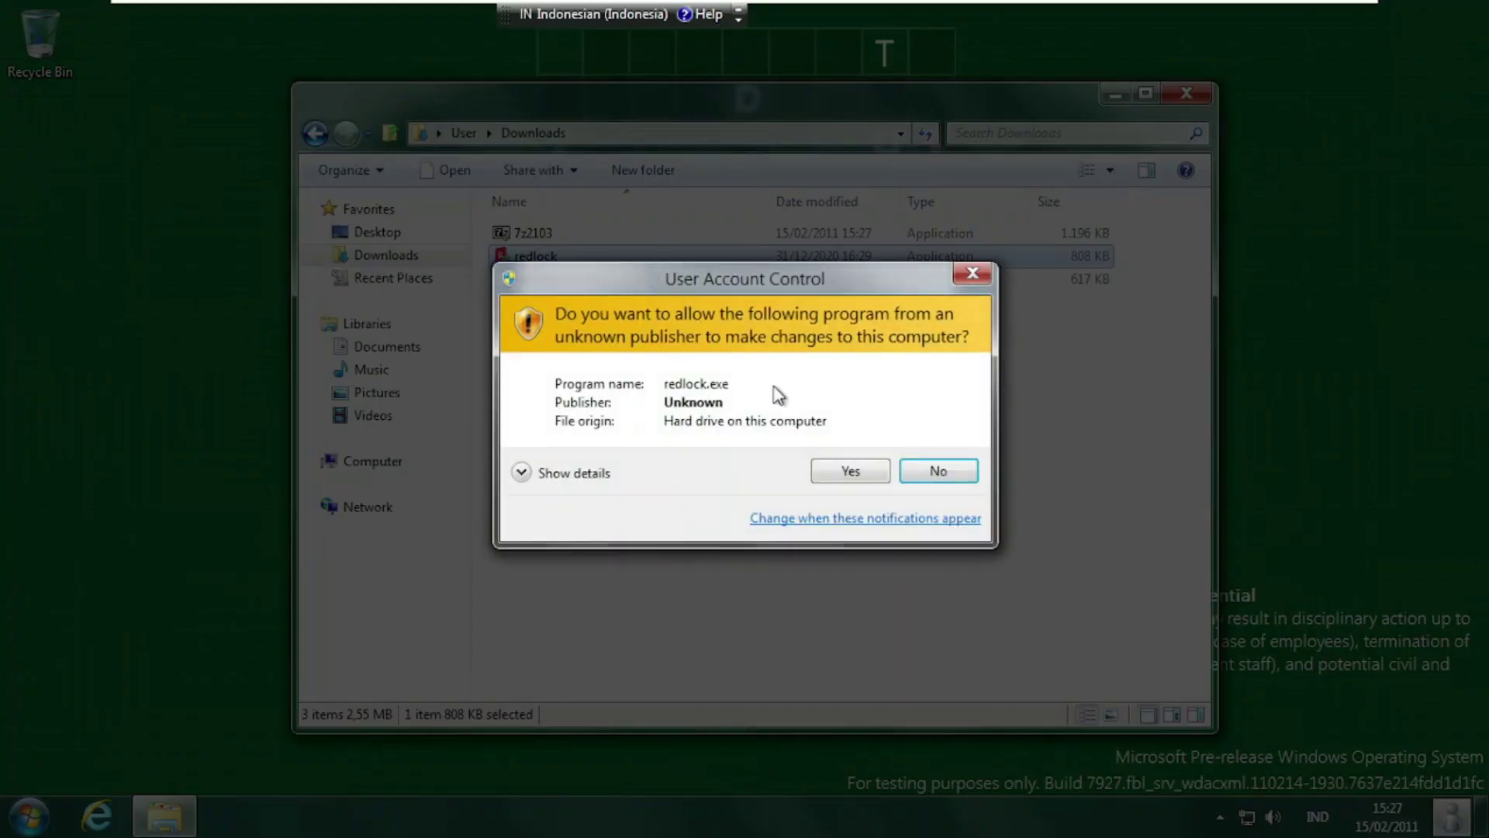
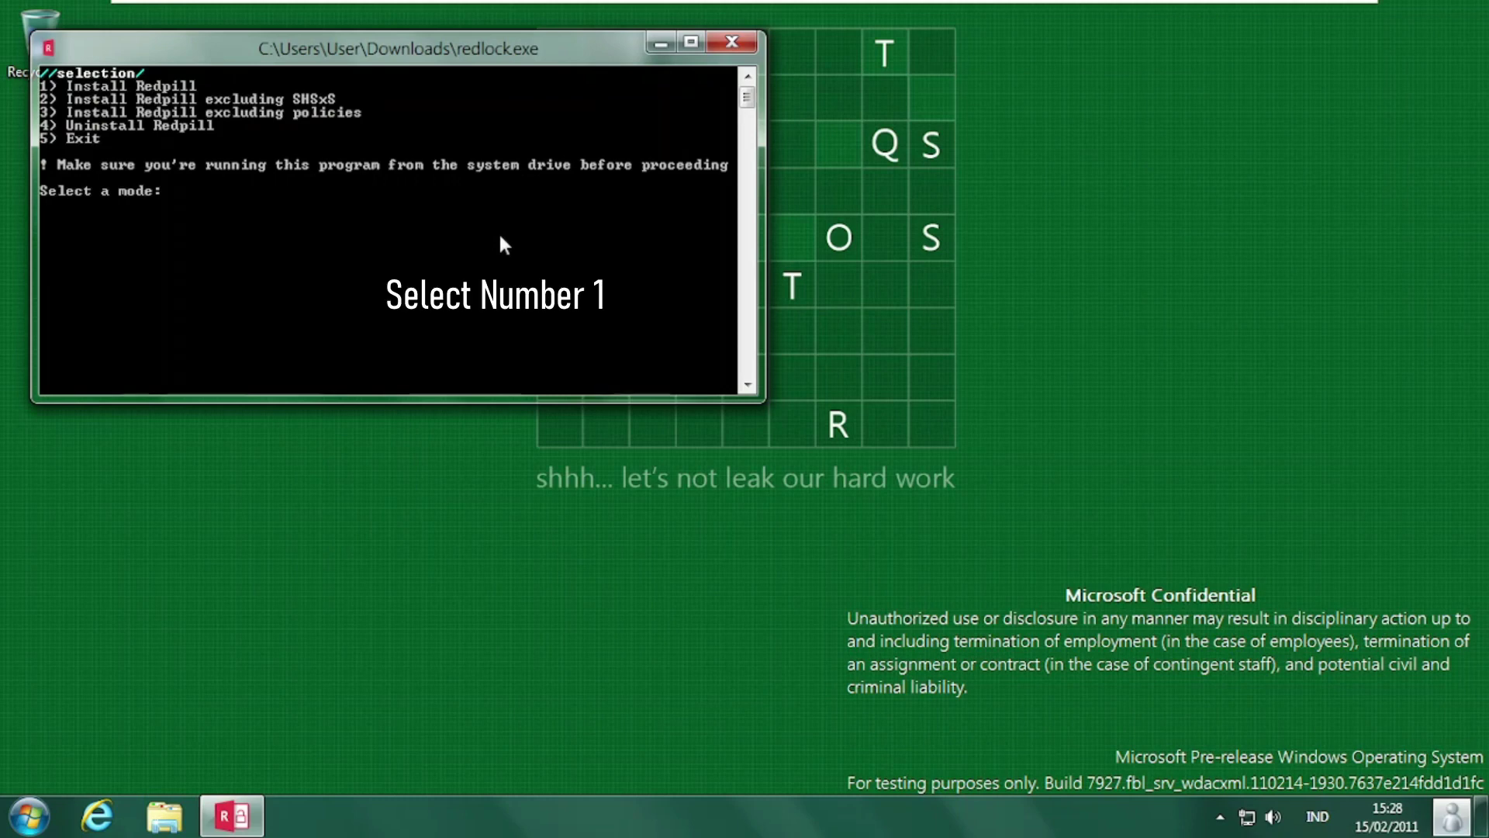
type("1")
key("Return")
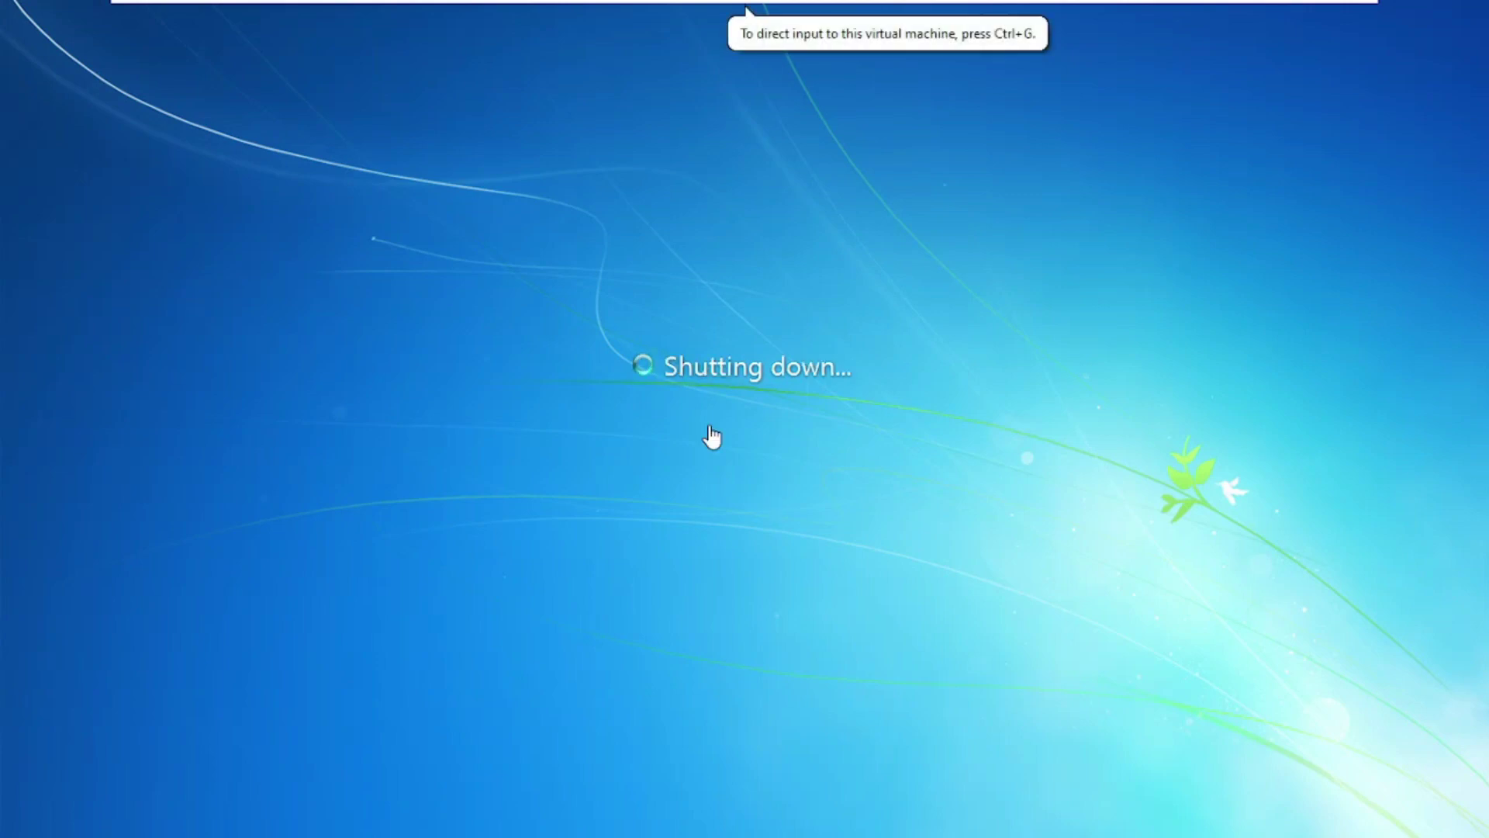
Restart the guest operating system of the Windows 8 Build 7927 virtual machine and confirm the restart.
mouse_move(525, 10)
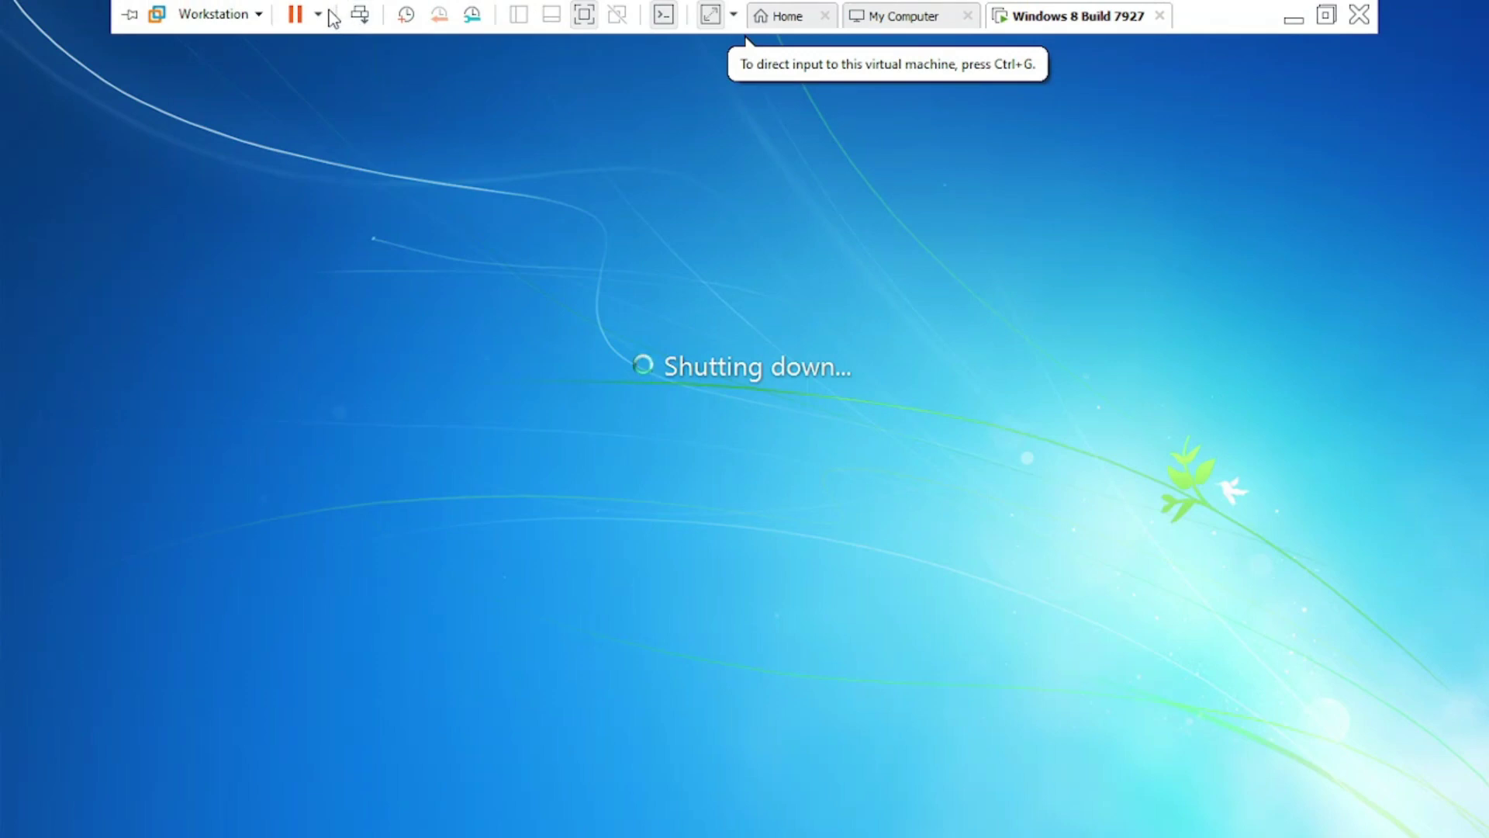
left_click(318, 15)
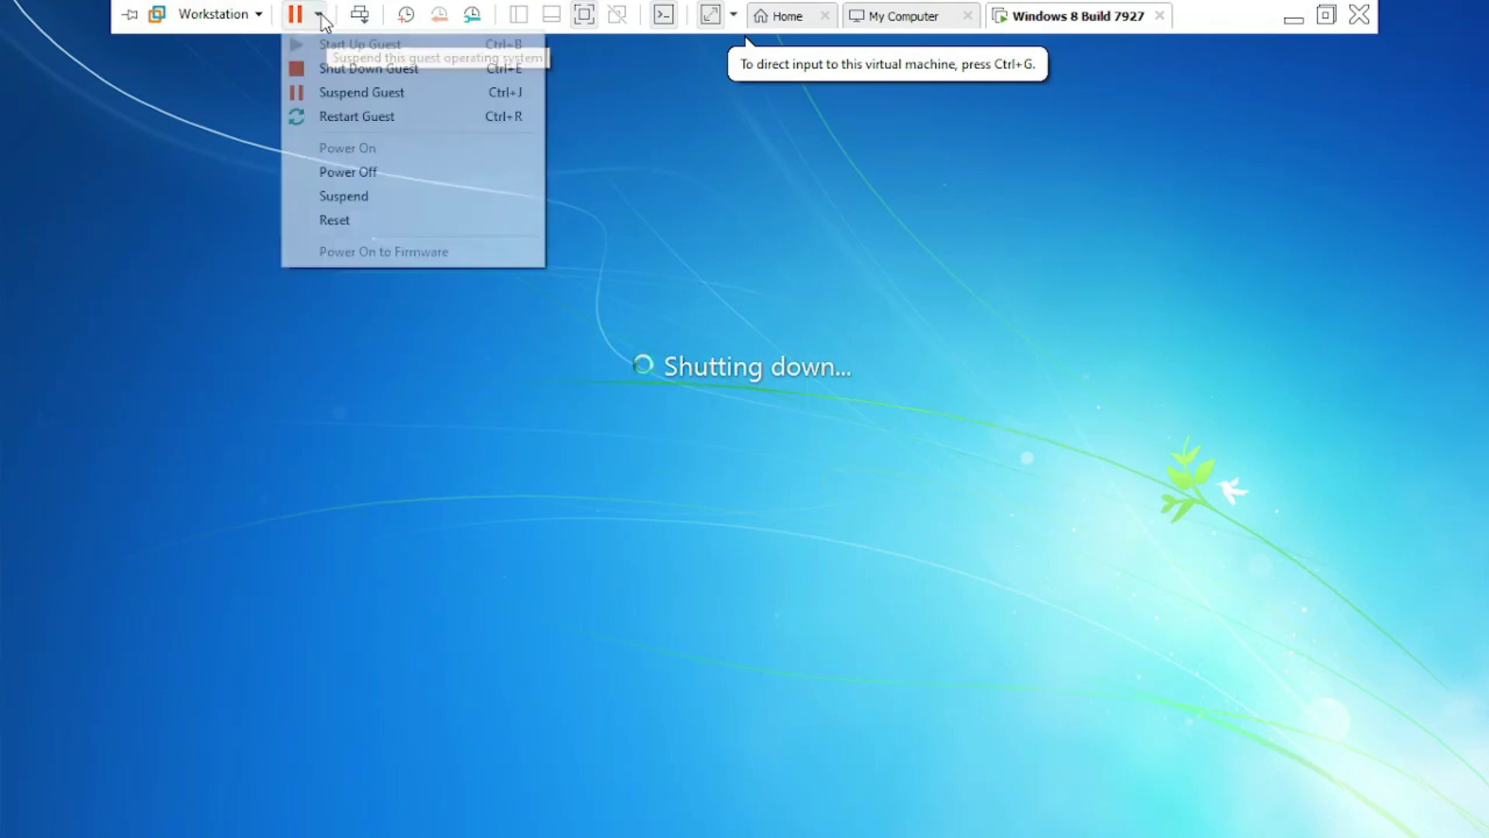
left_click(452, 118)
left_click(778, 469)
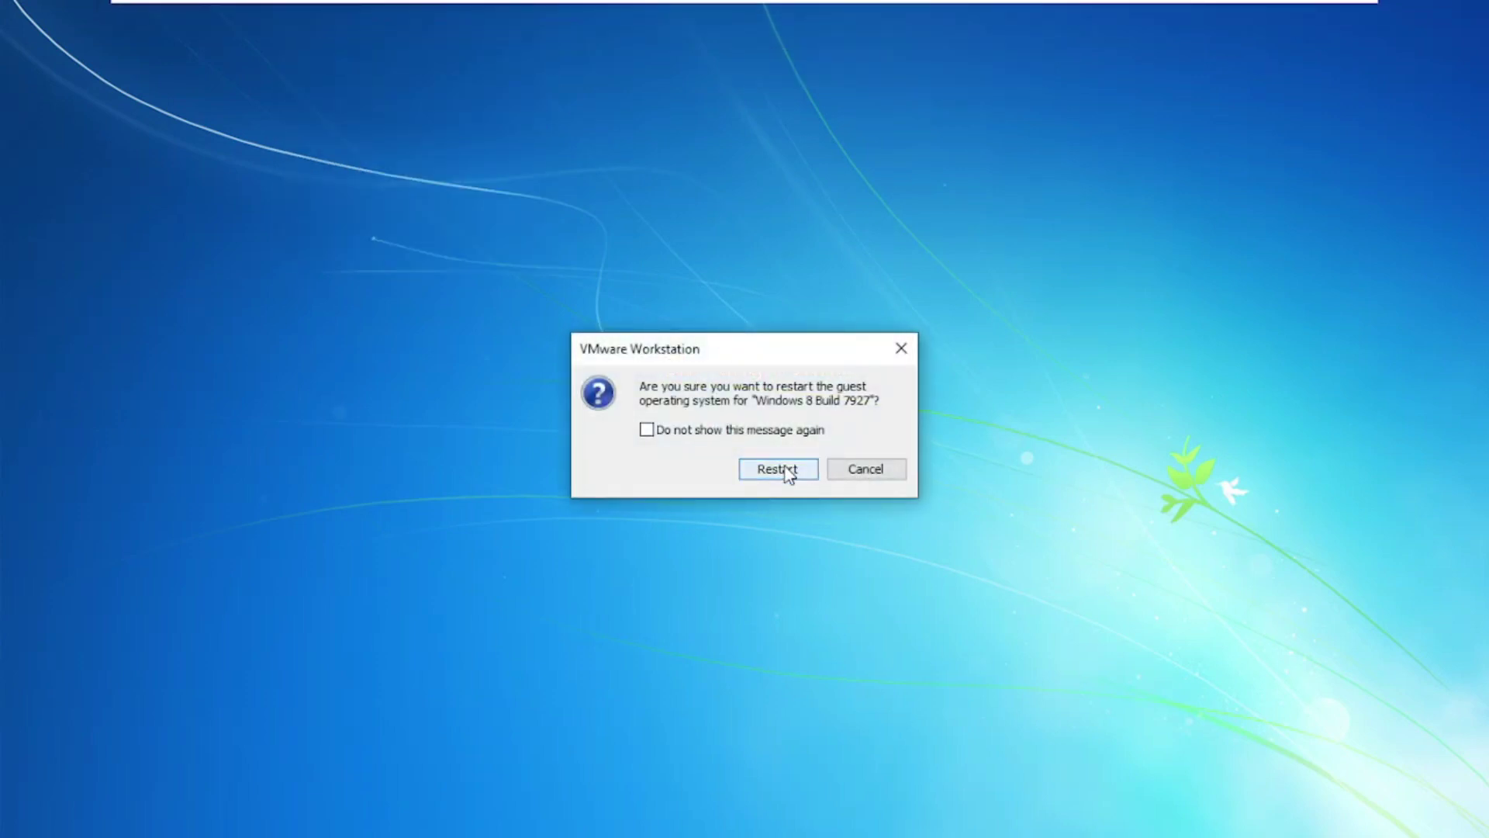
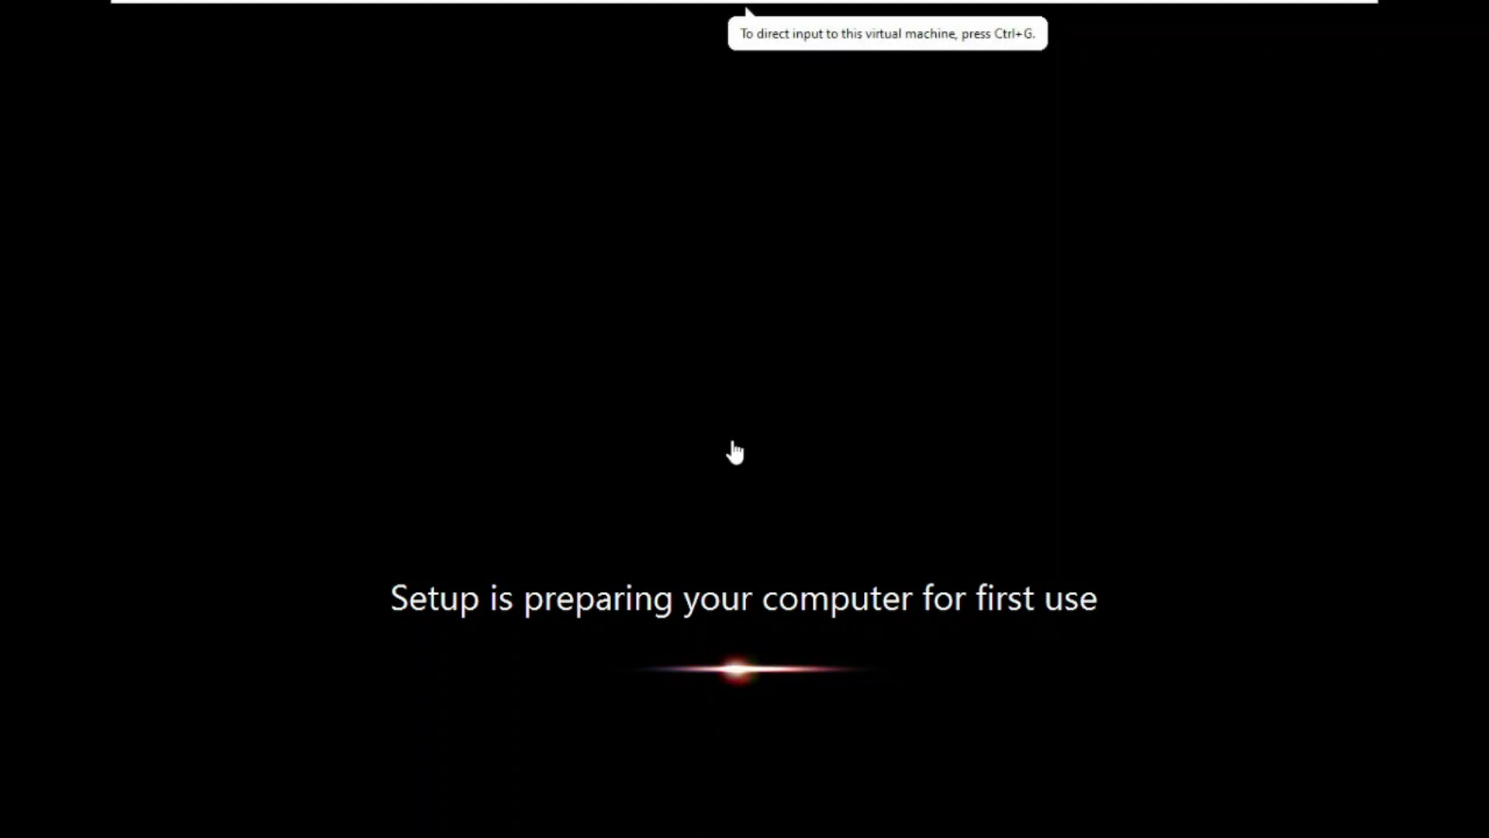
Restart the Windows 8 Build 7927 guest once more while Setup prepares the computer for first use, and confirm.
mouse_move(412, 3)
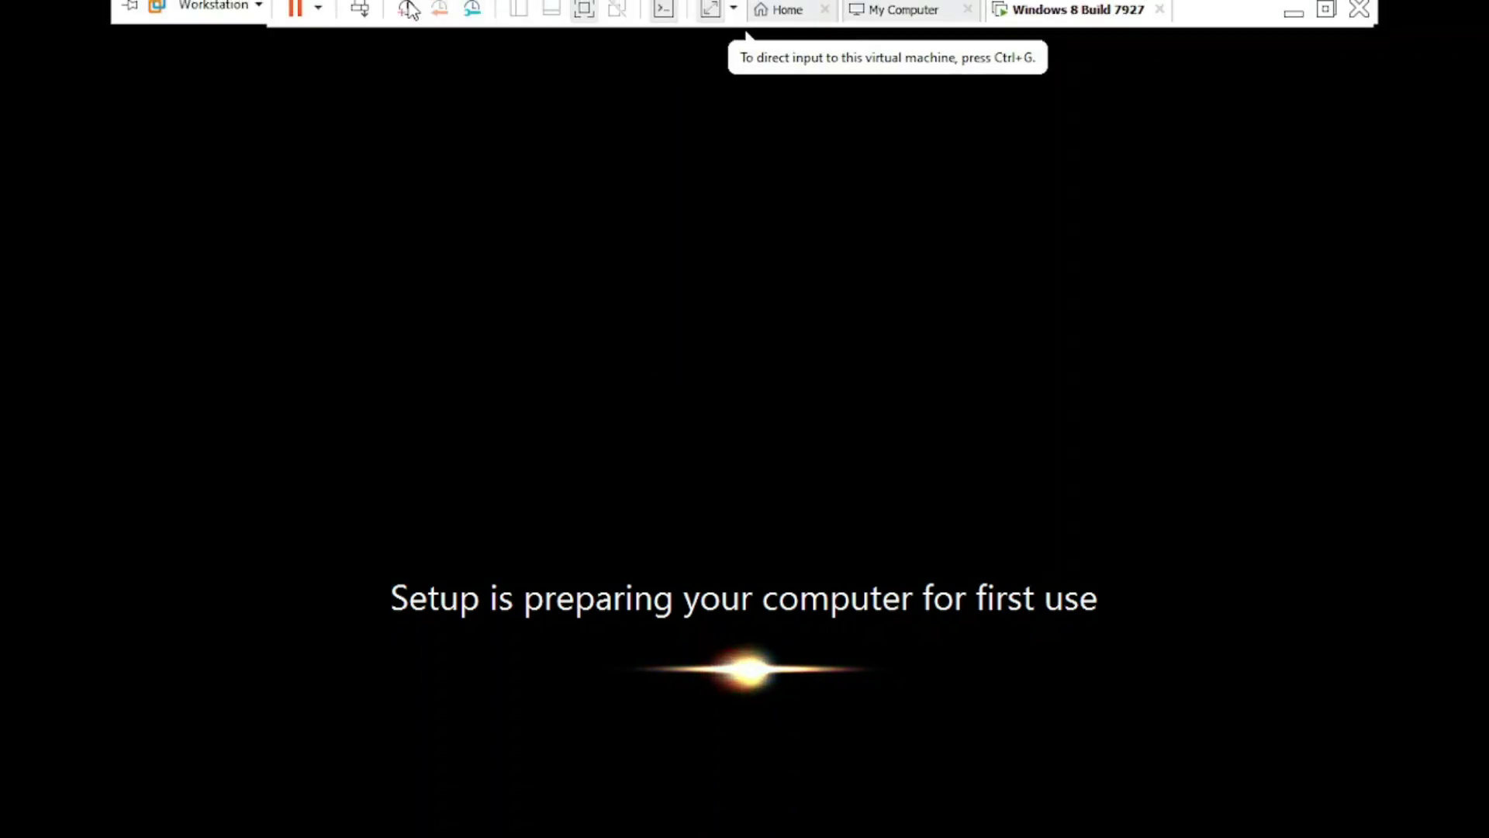
left_click(318, 14)
left_click(356, 114)
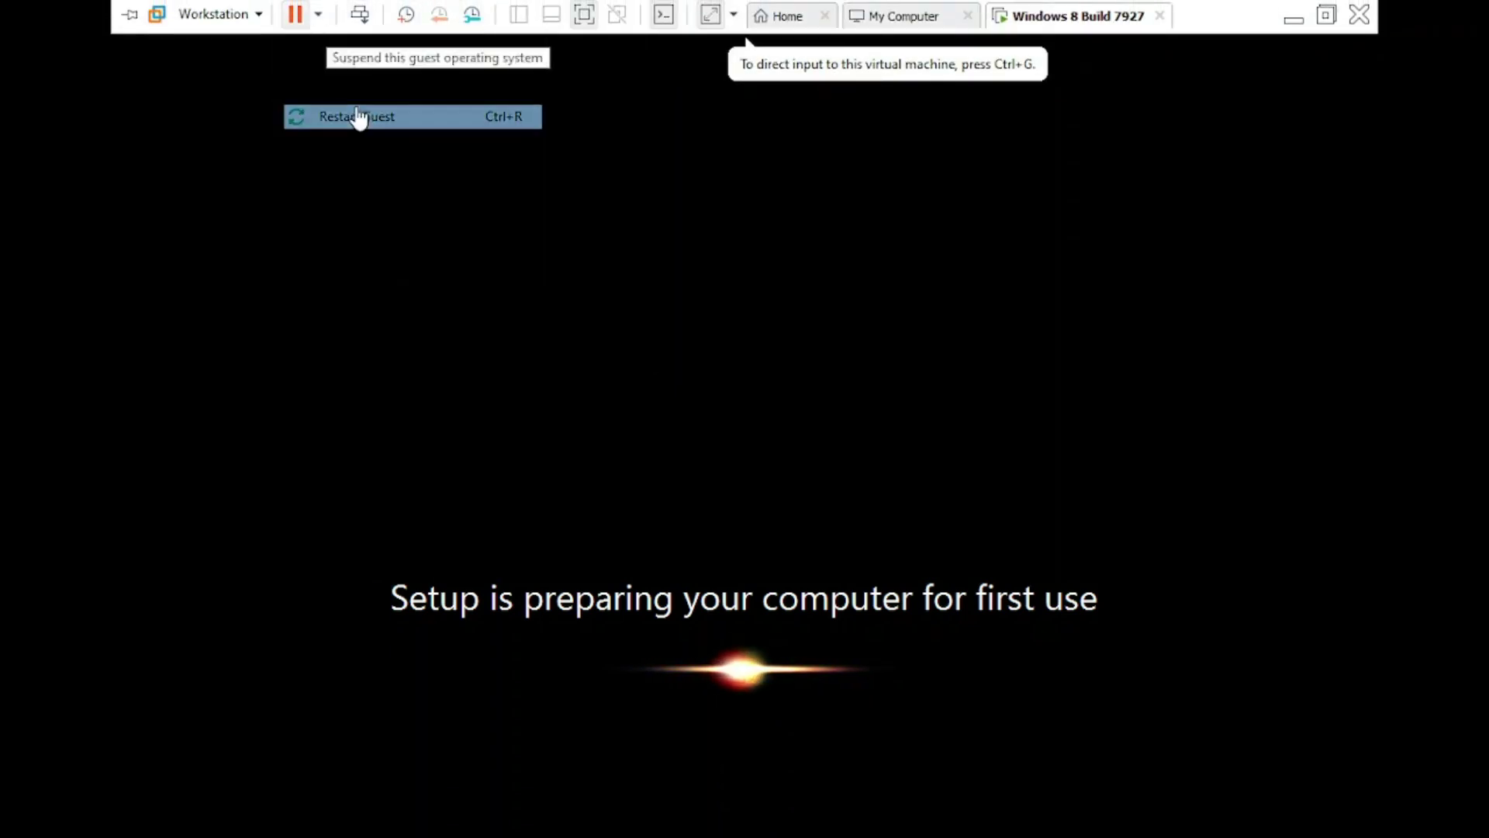
left_click(783, 469)
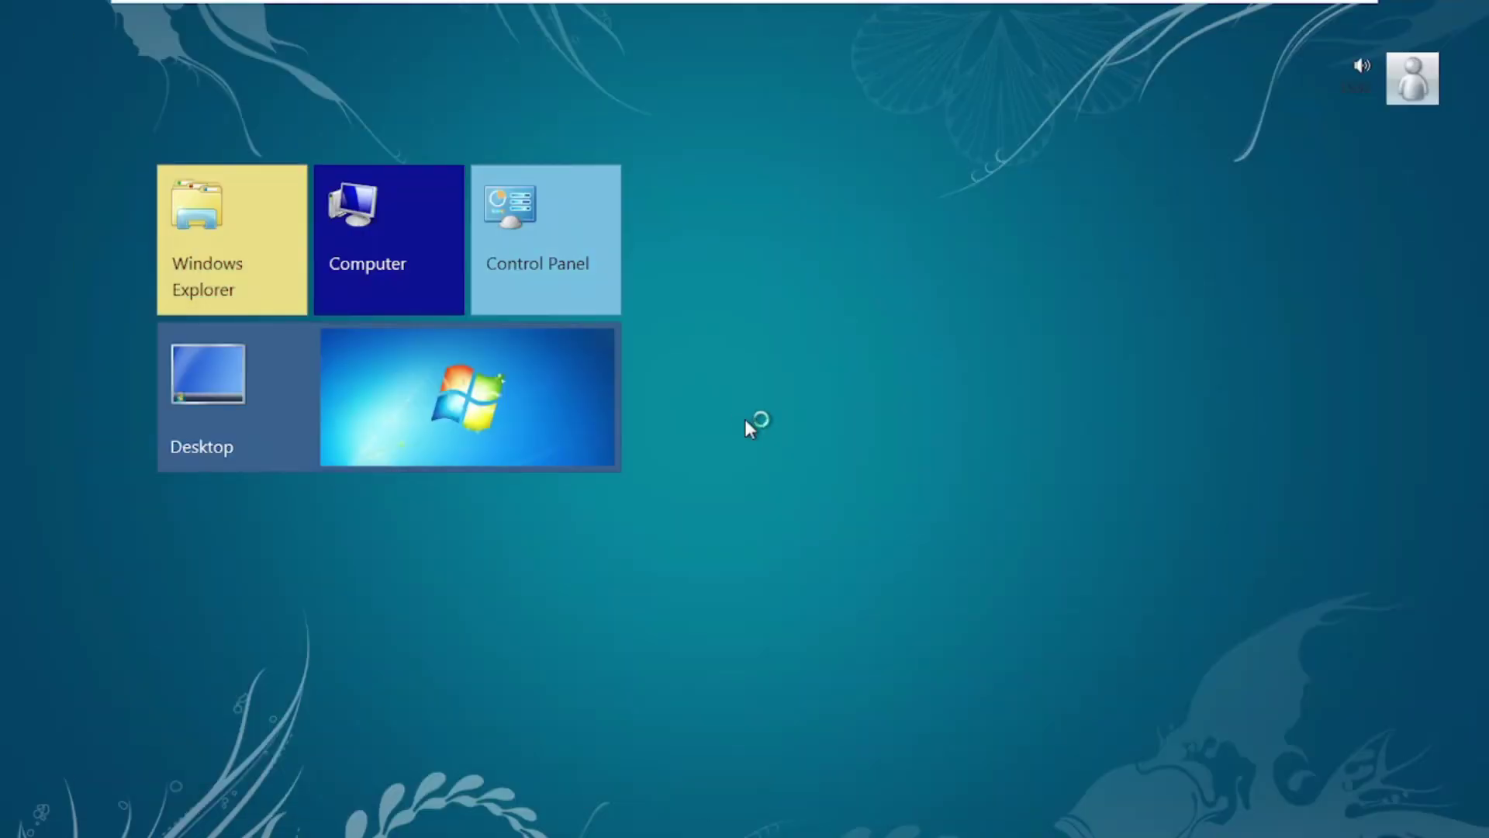
Go to the desktop, view the Computer's system properties from Windows Explorer in a restored window, and close Explorer.
left_click(500, 383)
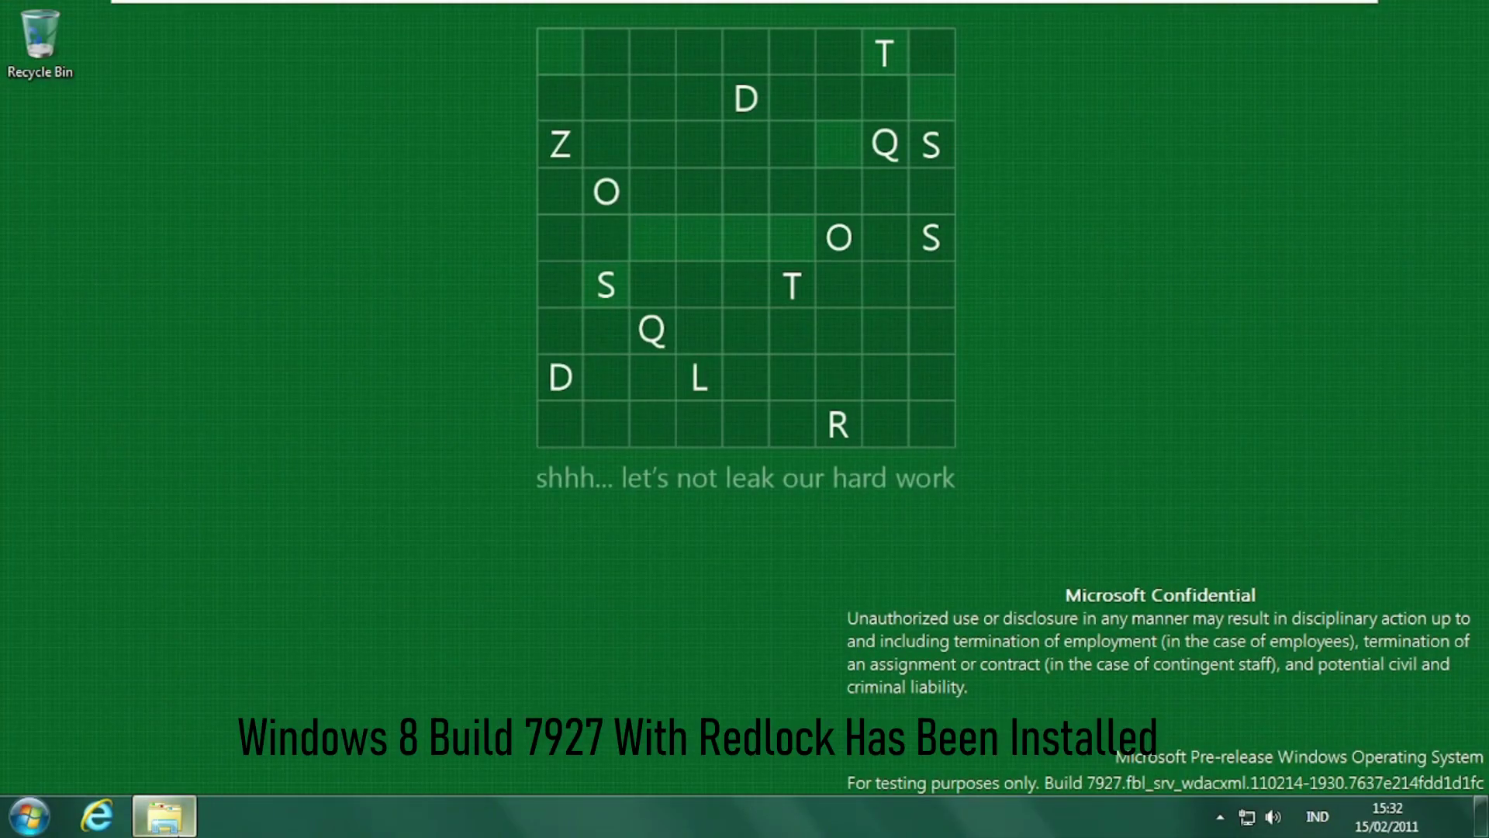
left_click(165, 816)
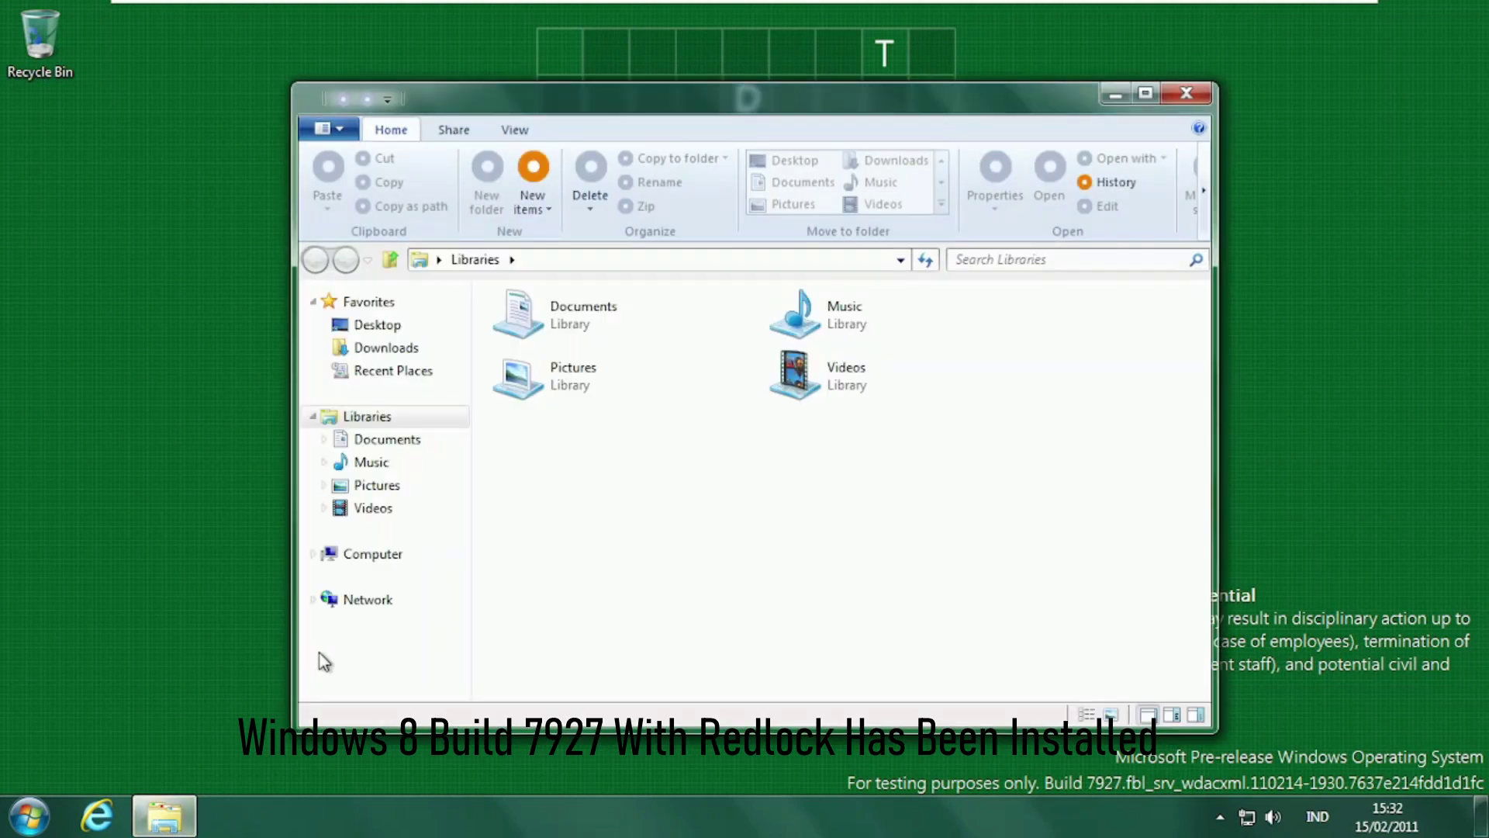
right_click(399, 565)
left_click(460, 543)
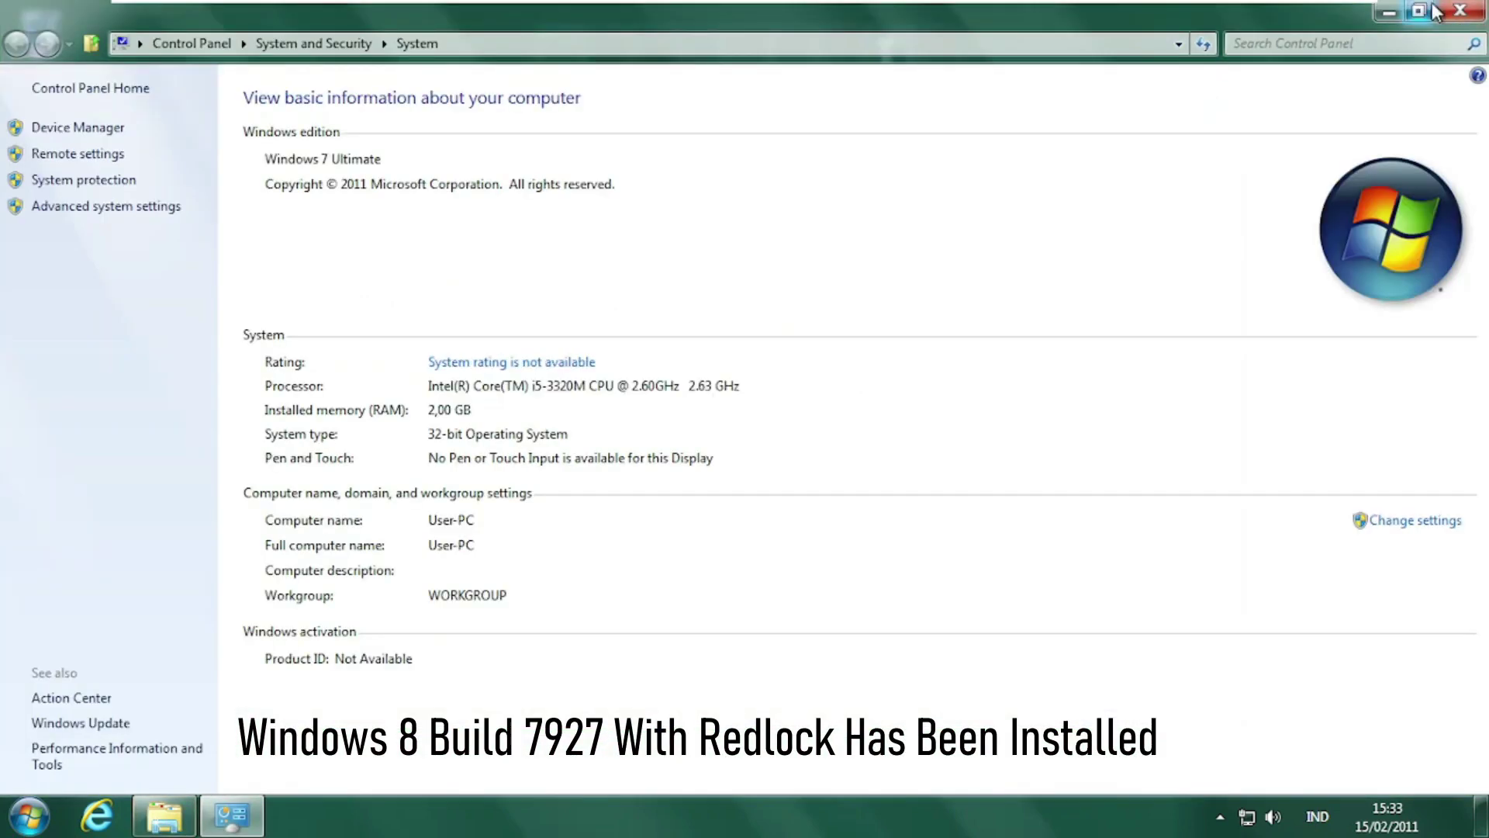
left_click(1431, 9)
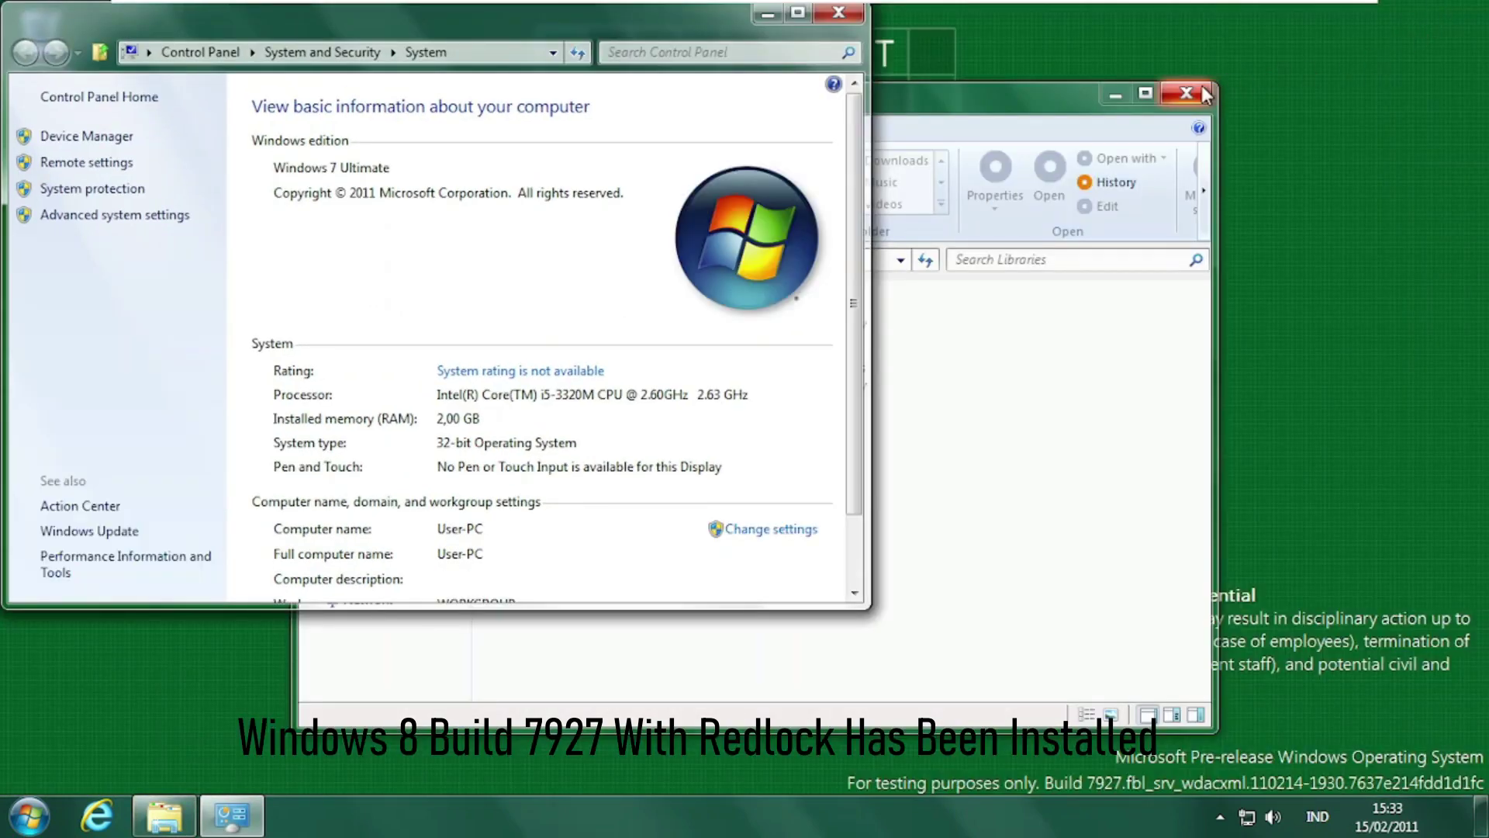
left_click(1202, 93)
left_click(1186, 93)
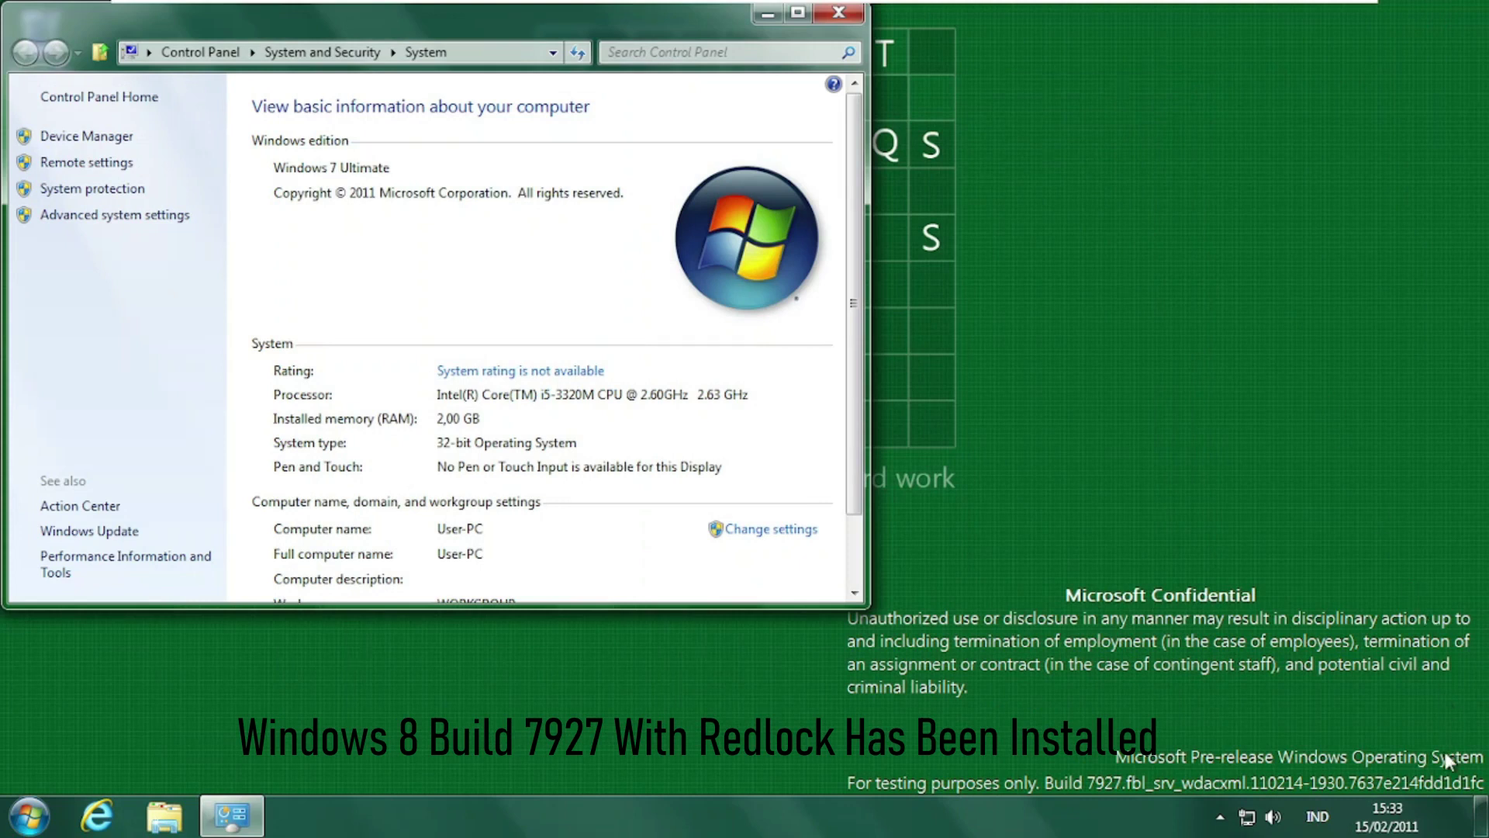
View the user account flyout on the taskbar and dismiss it.
left_click(1441, 821)
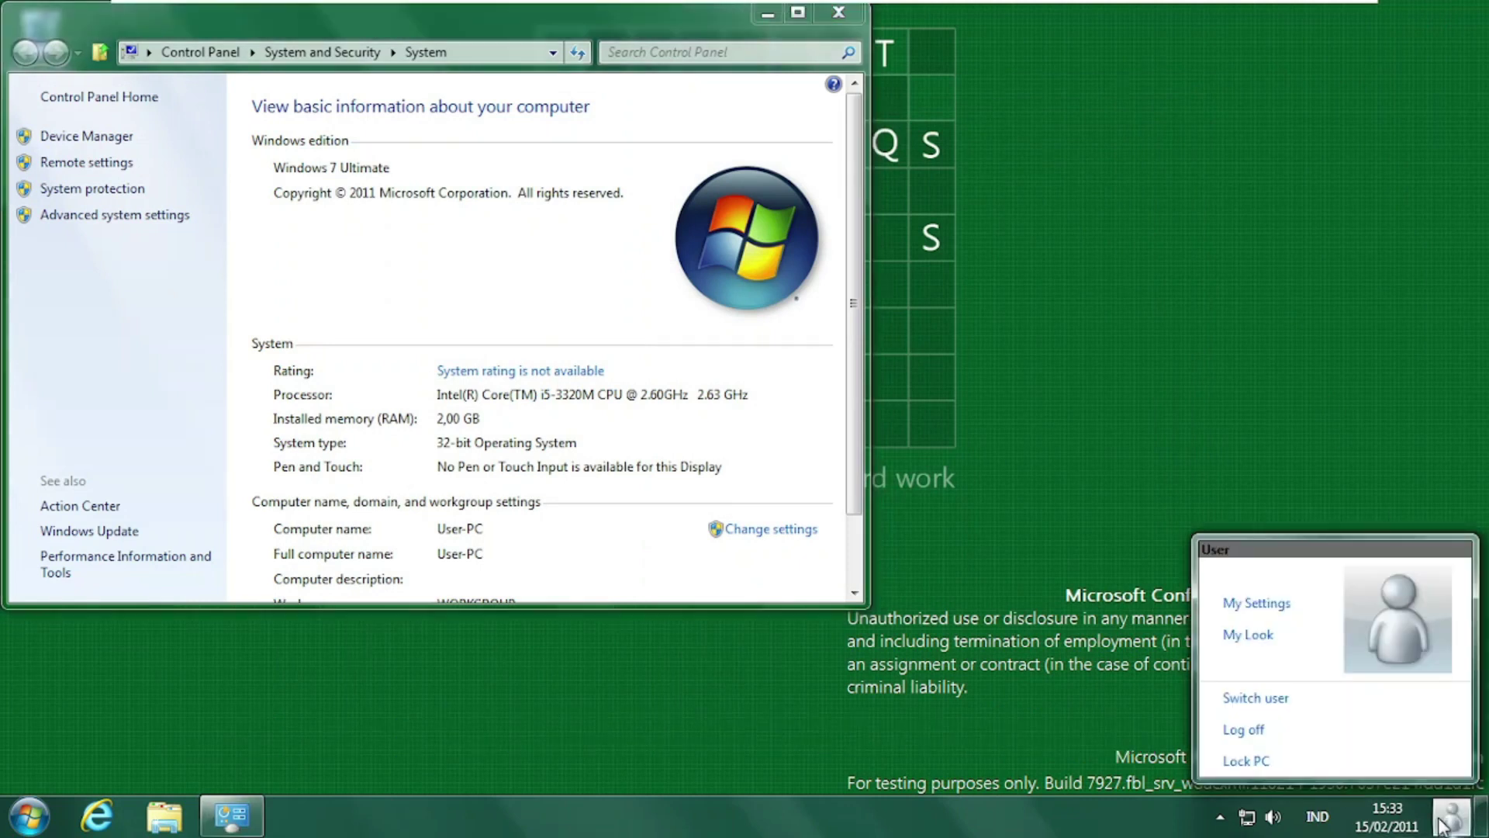
left_click(1440, 824)
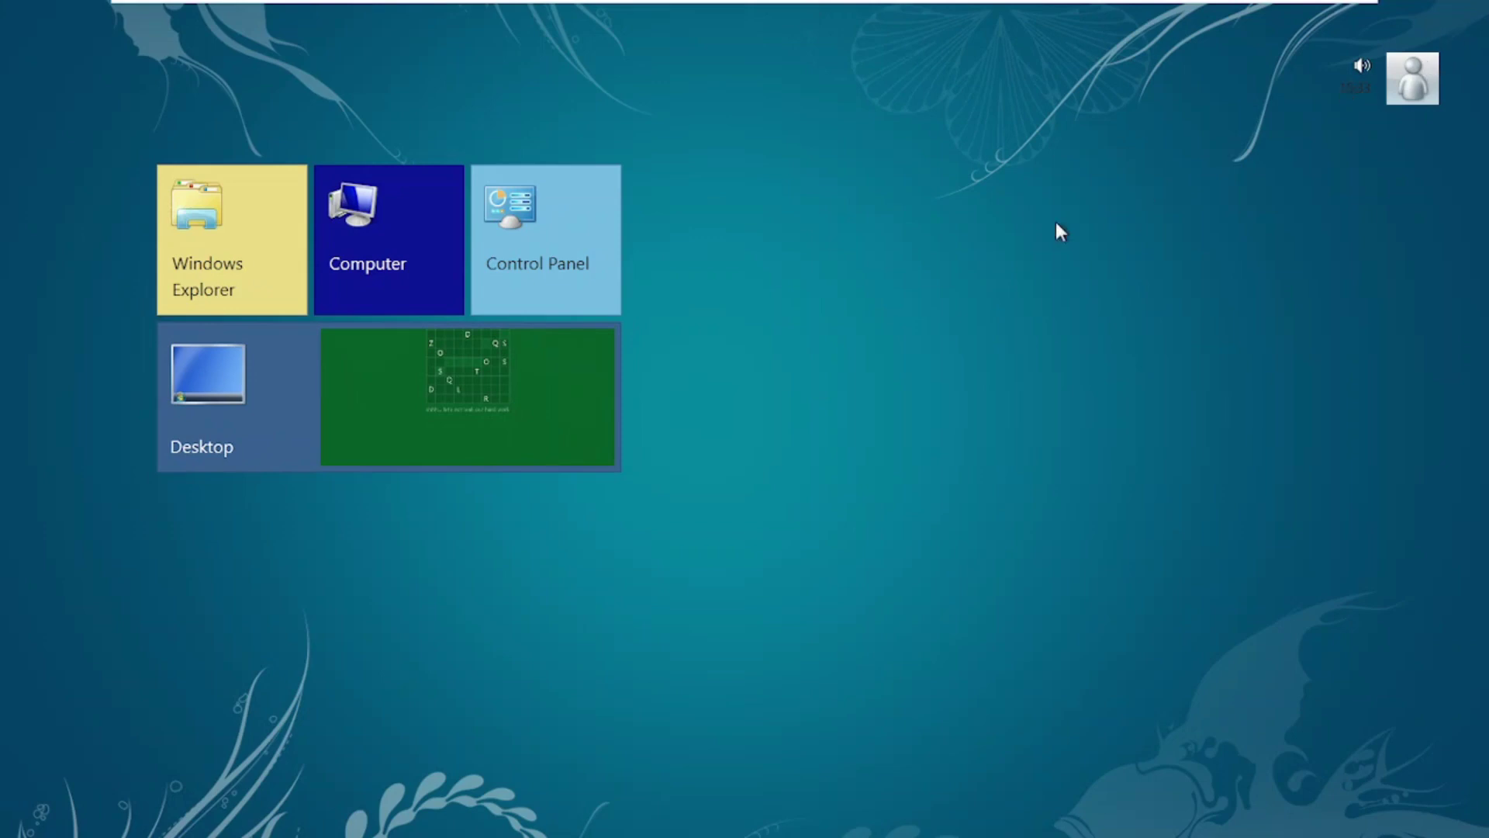
Run winver from the Start screen search, view About Windows beside the System window, and close both windows.
key("super+q")
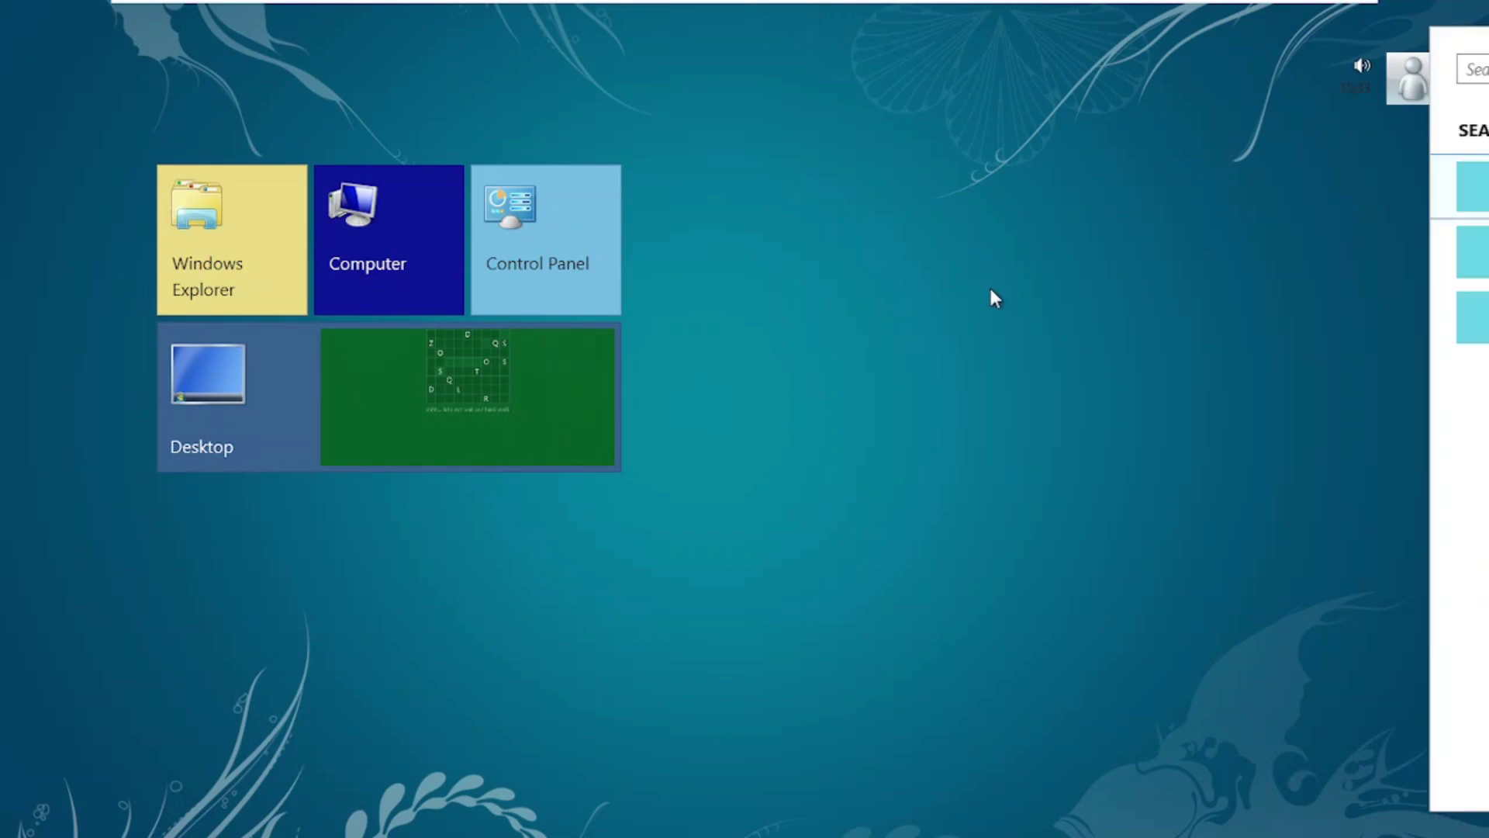
type("winver")
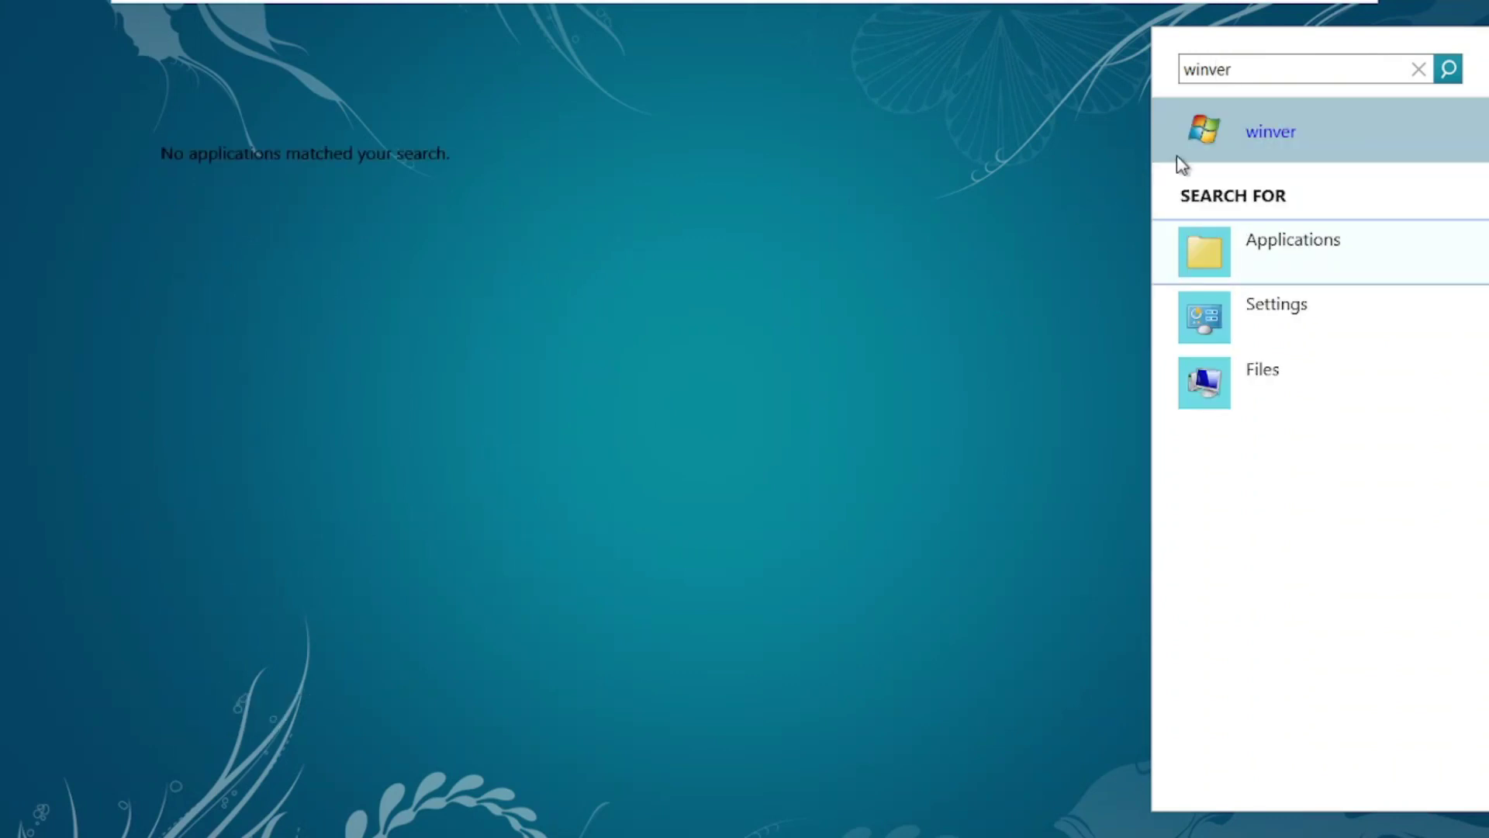
left_click(1180, 155)
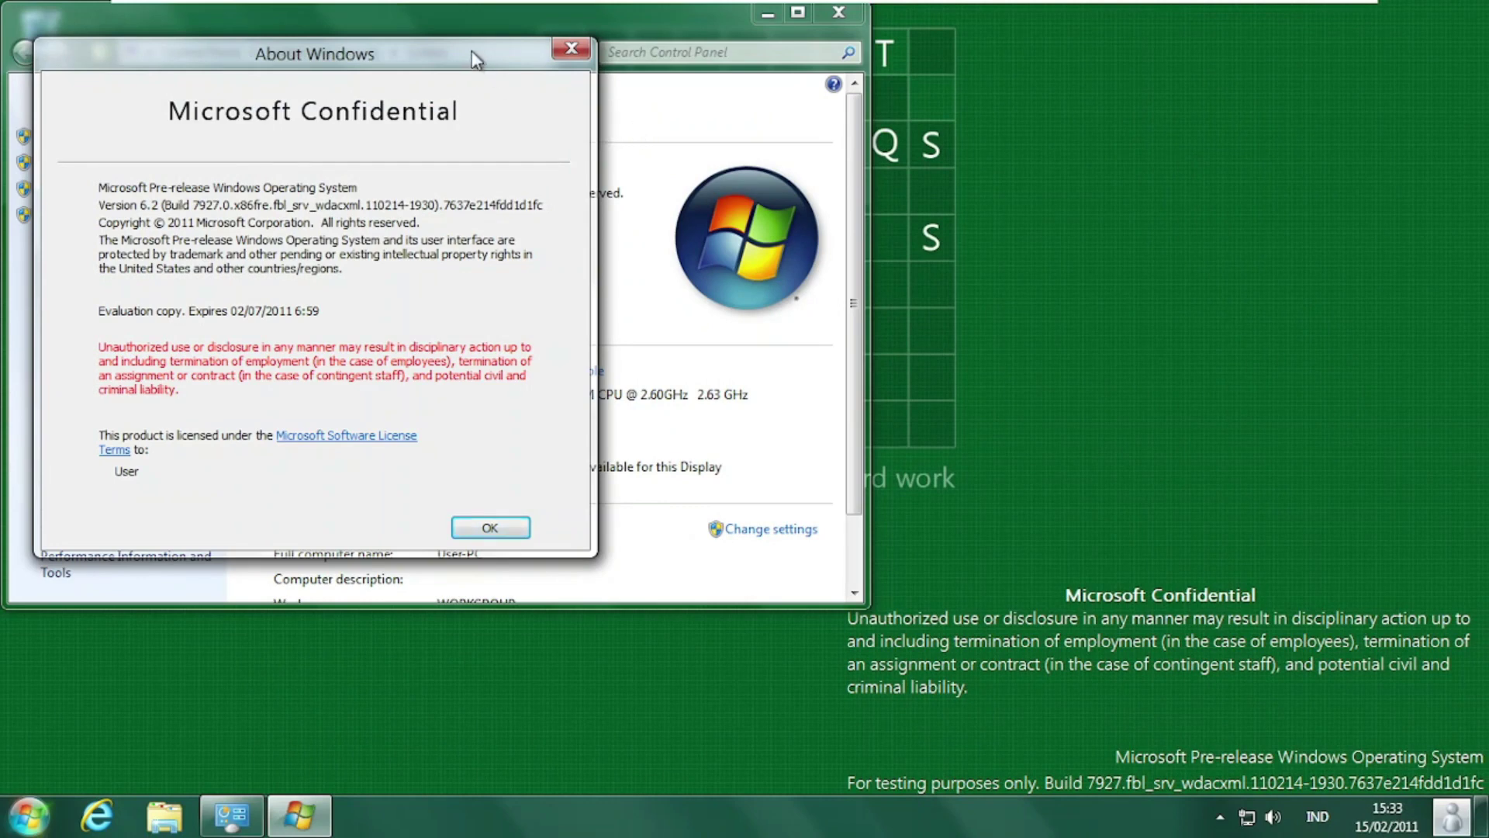
left_click_drag(475, 53, 1318, 214)
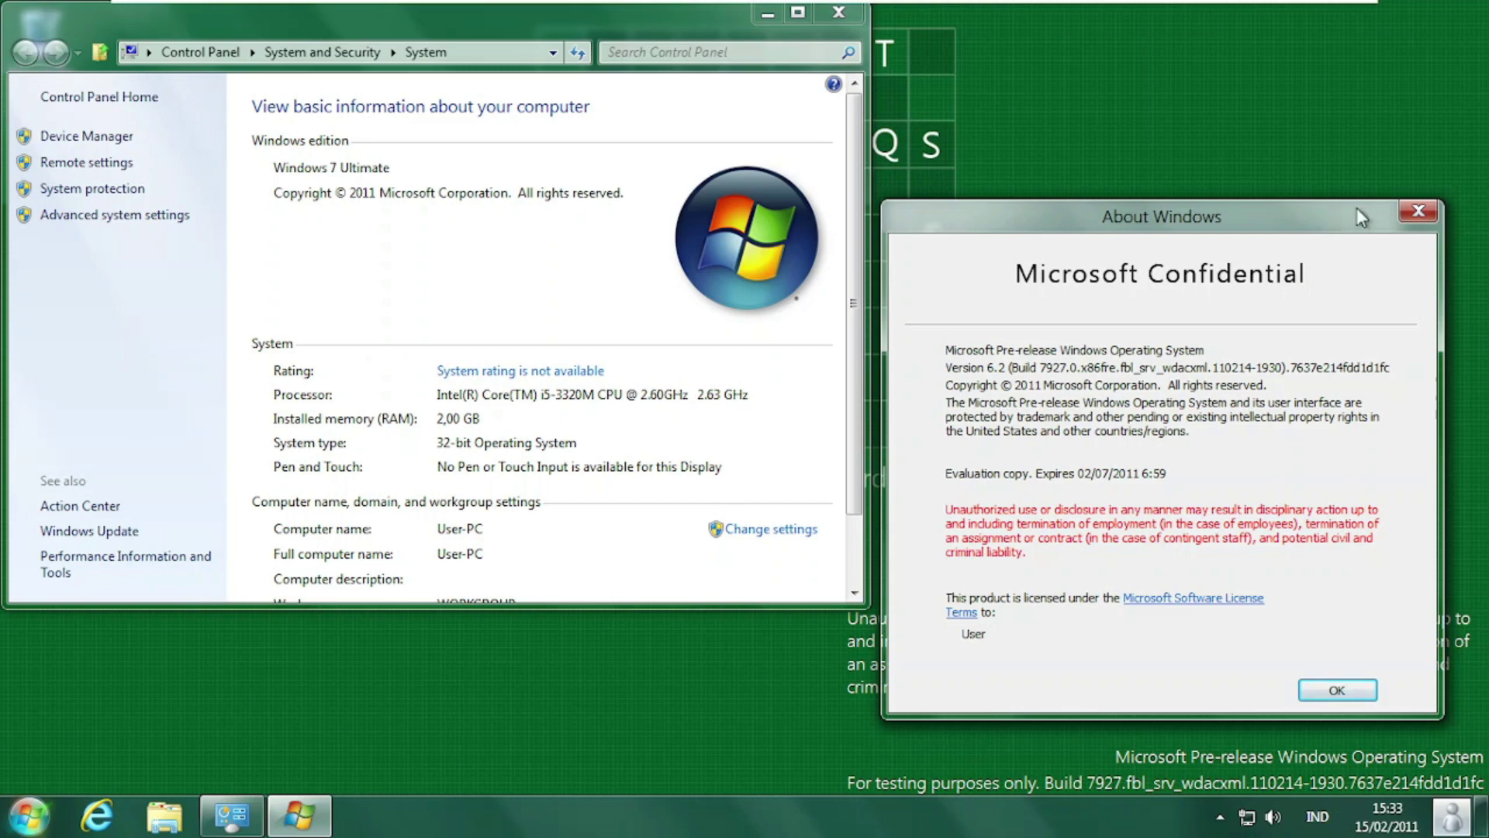
left_click(1406, 207)
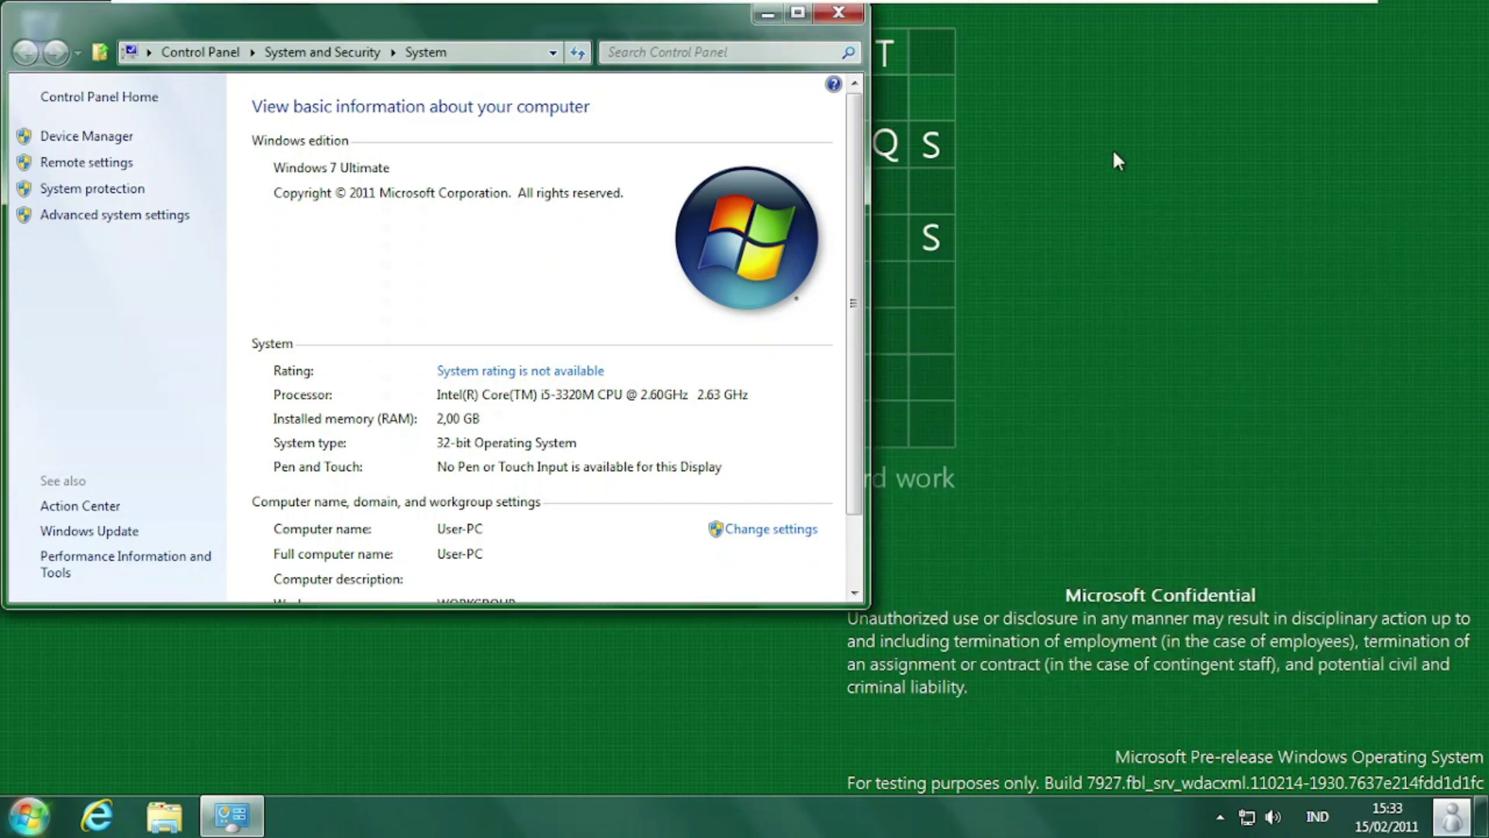
left_click(850, 16)
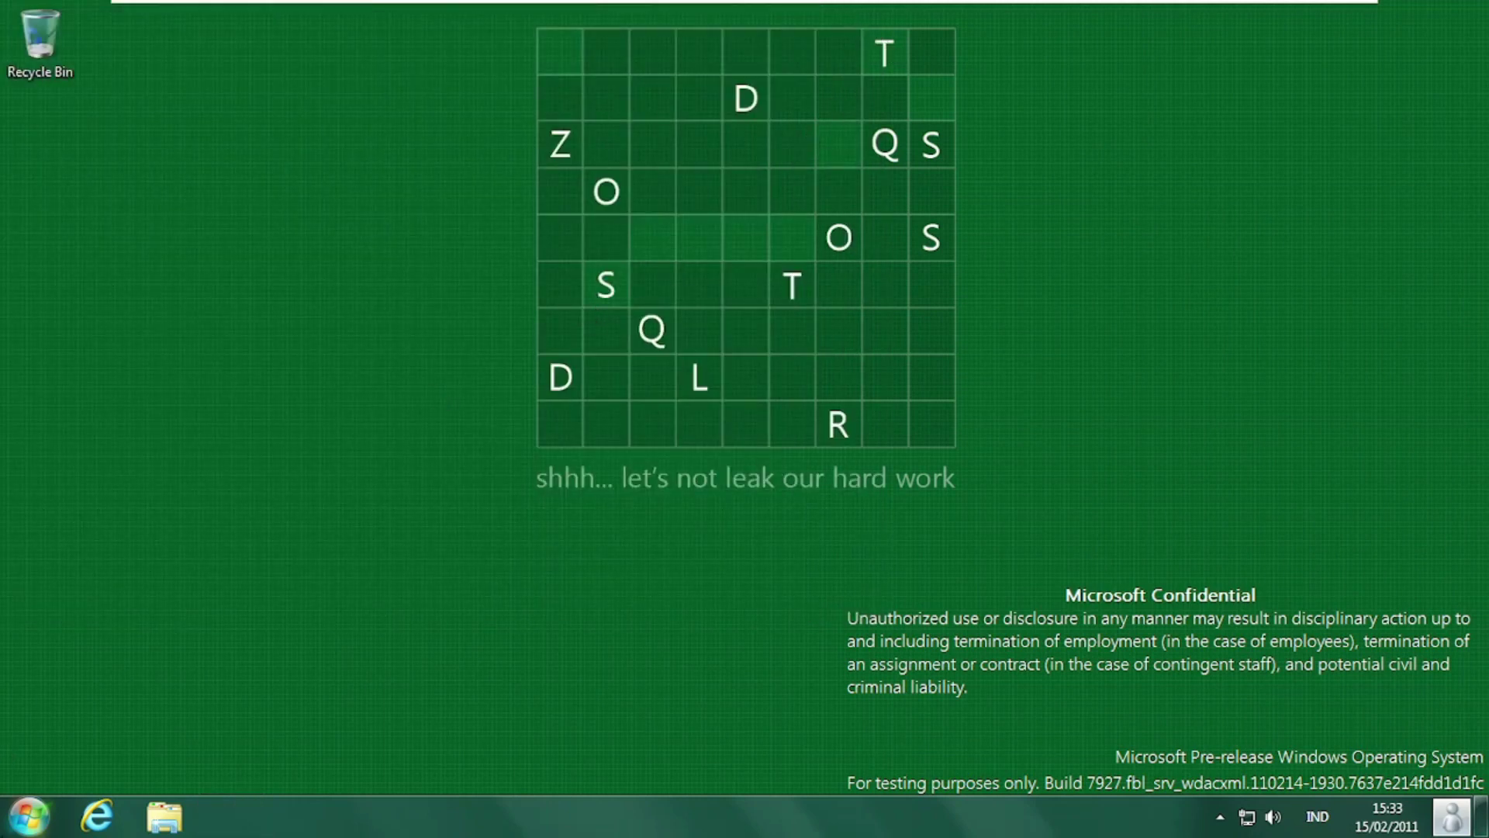
Shut down Windows through the General section of the full-screen Settings.
left_click(13, 827)
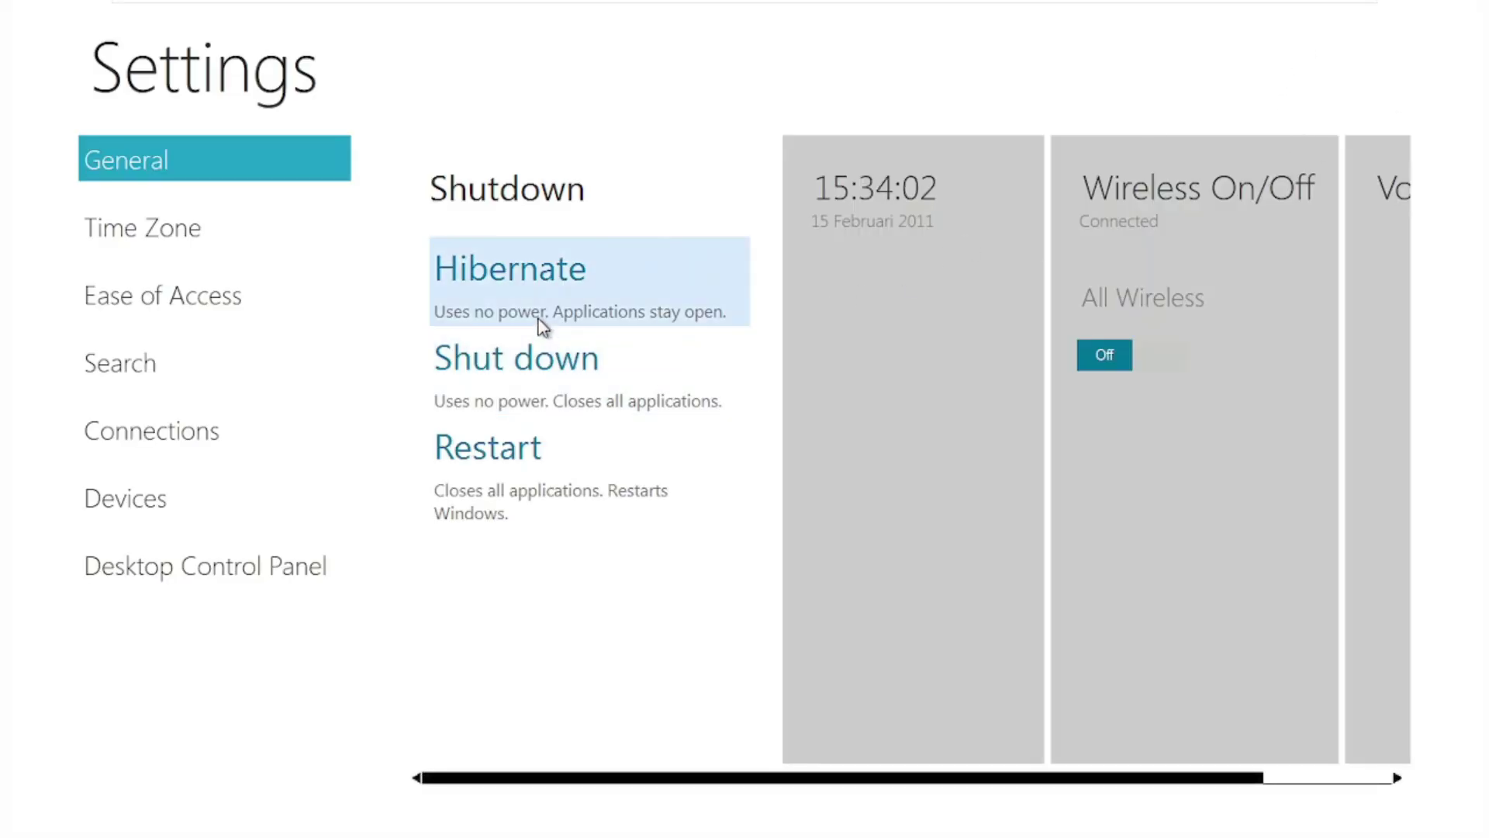
left_click(552, 411)
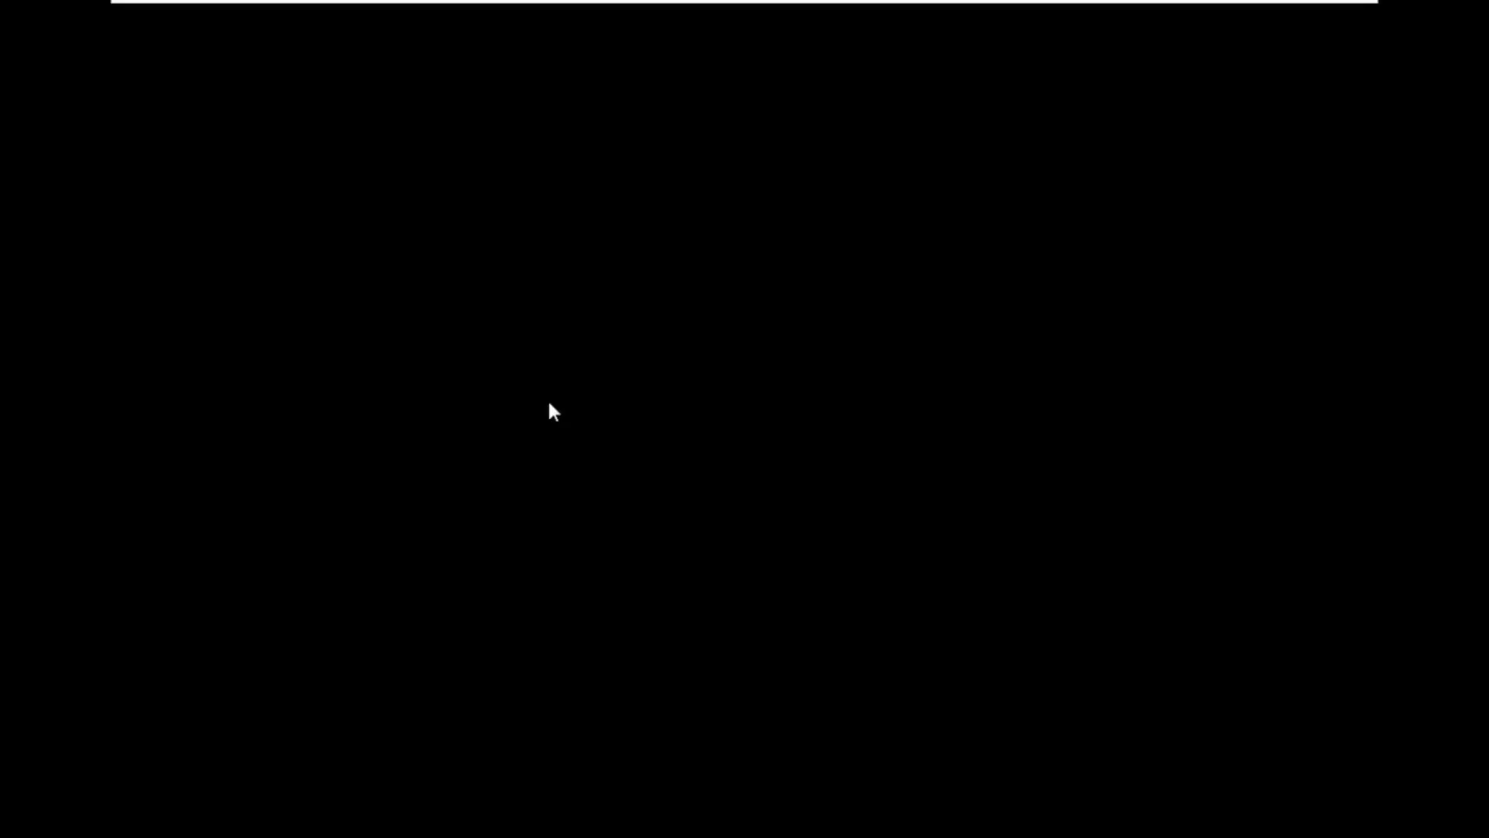